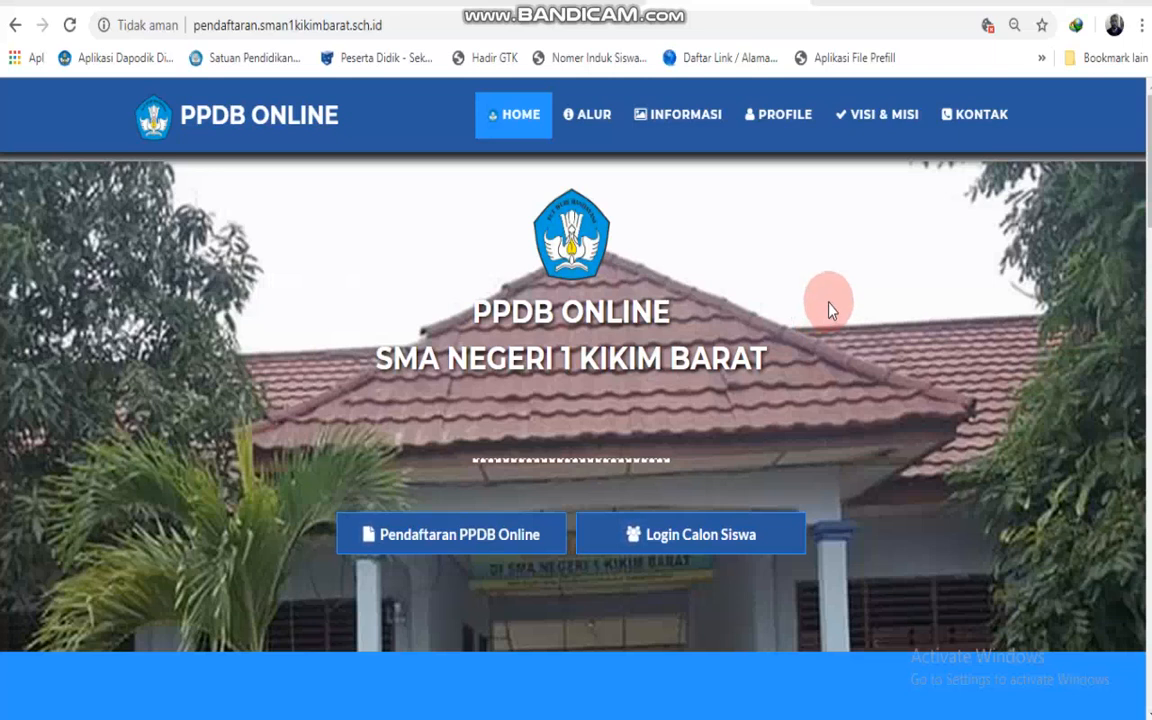
# Open a new blank browser tab showing the Google start page.
pyautogui.click(846, 8)
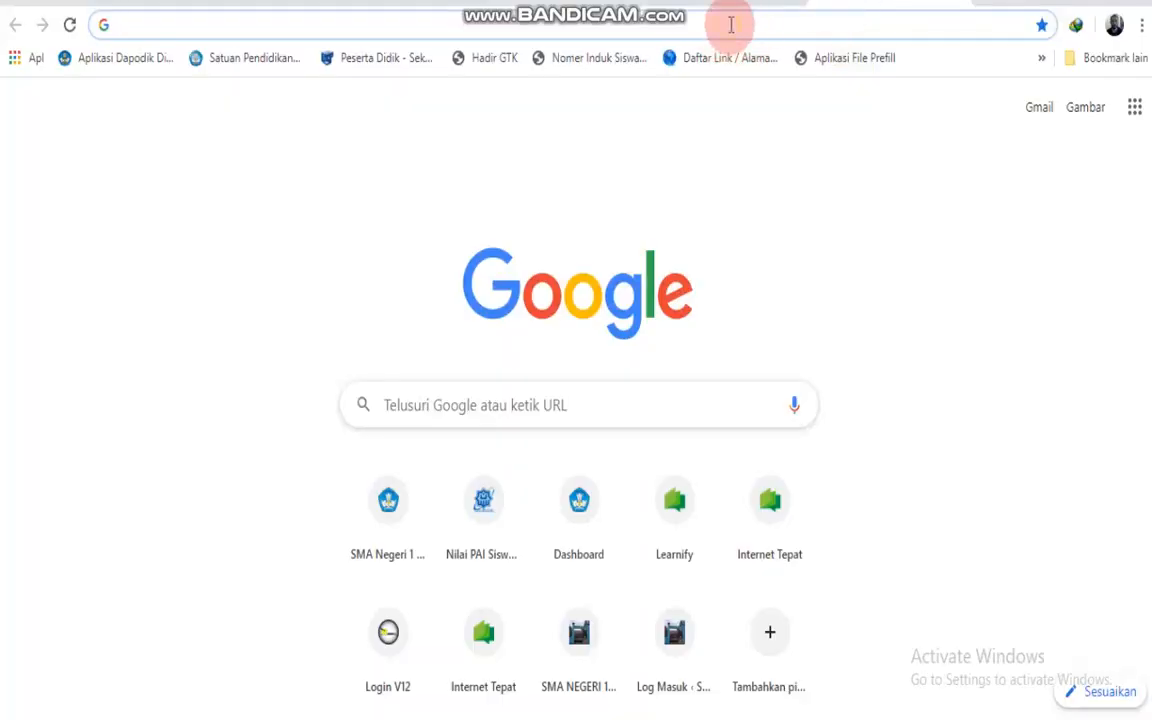
# Load pendaftaran.sman1kikimbarat.sch.id and start the PPDB Online registration form.
pyautogui.write('Http')
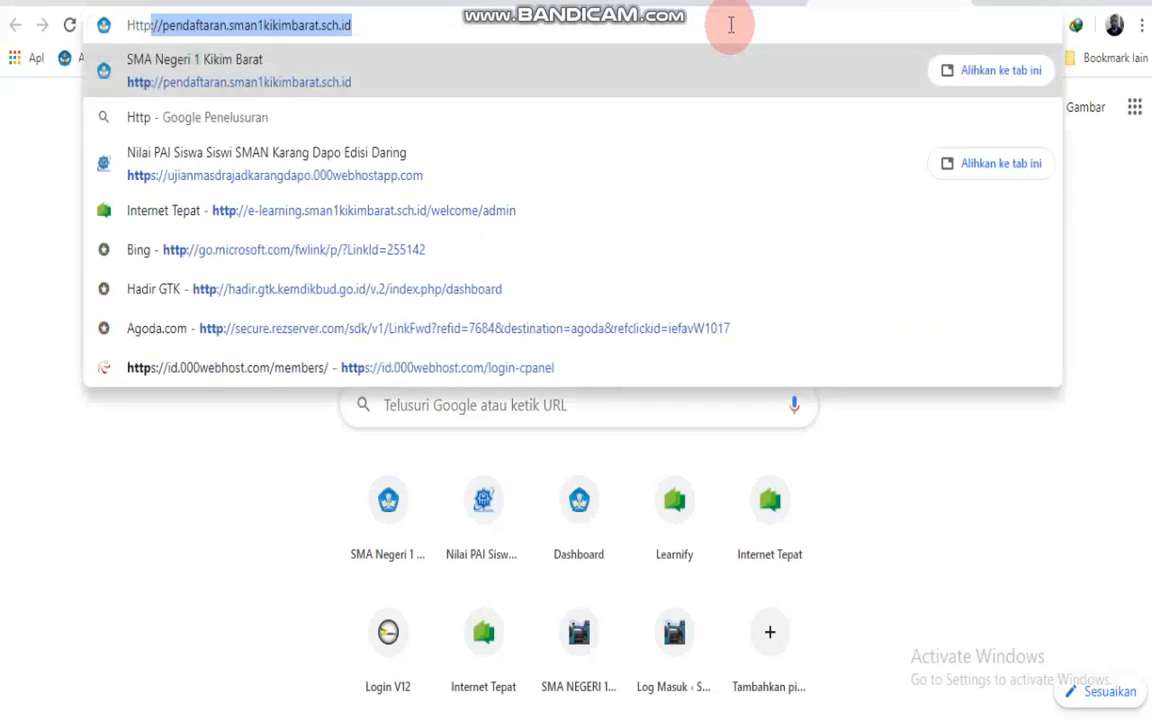
pyautogui.write(':')
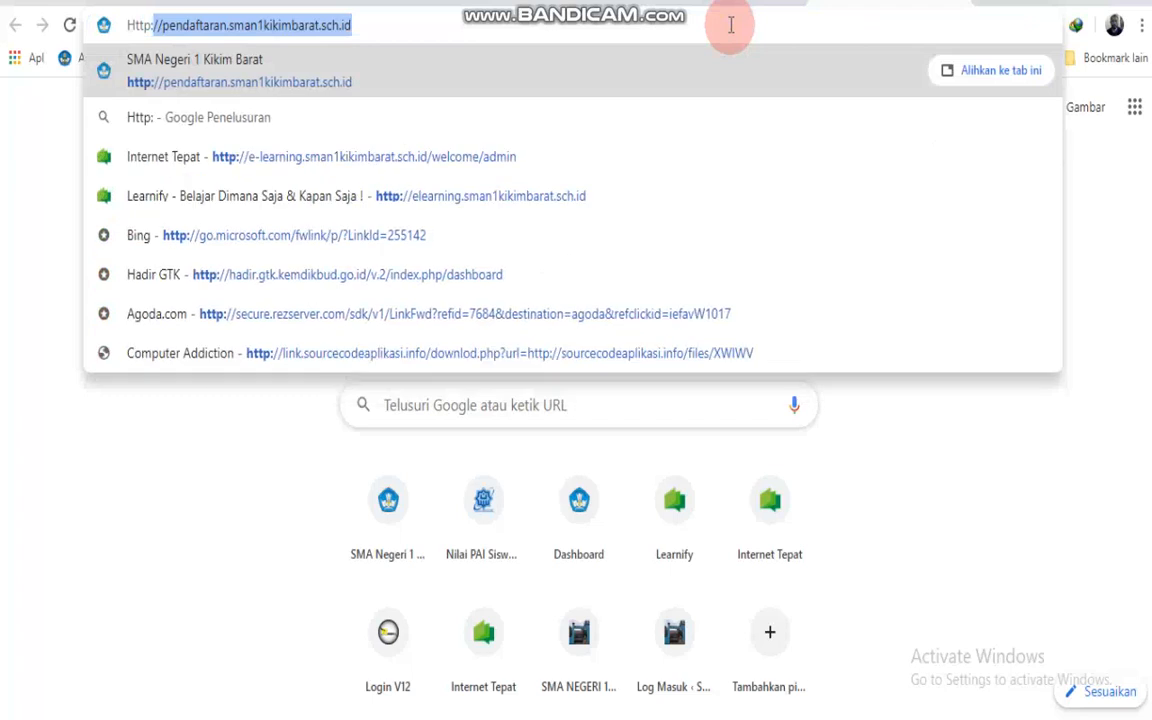
pyautogui.write('//')
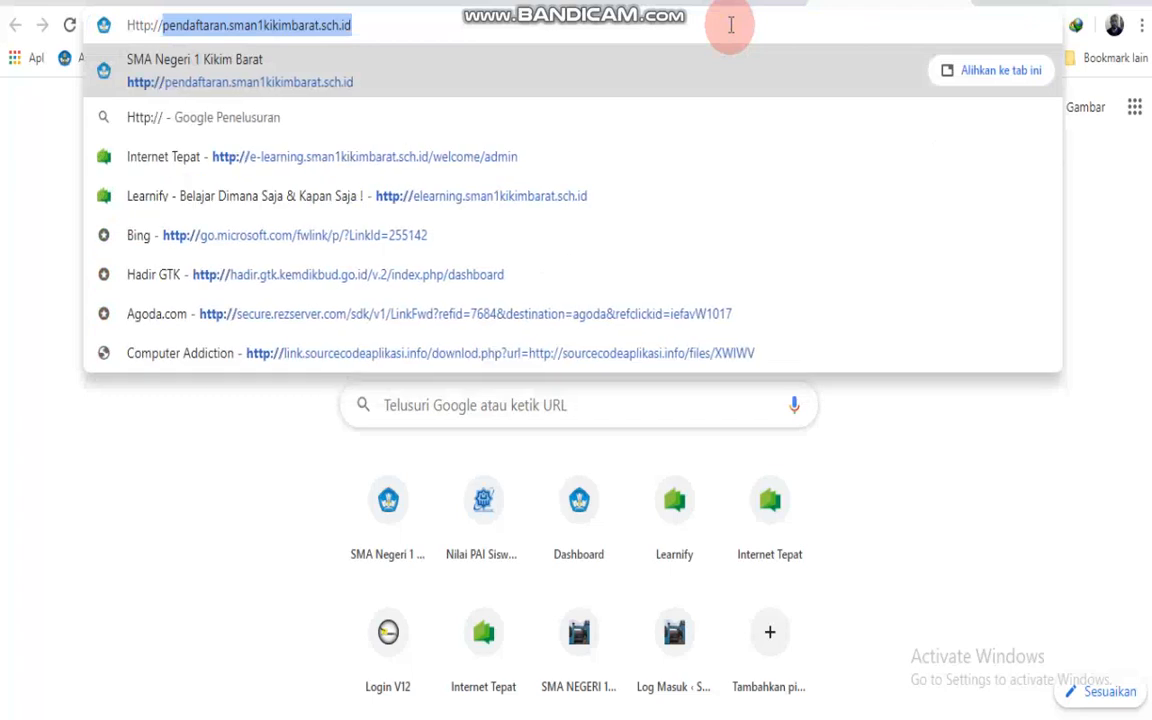
pyautogui.write('pendaftaran.sman1k')
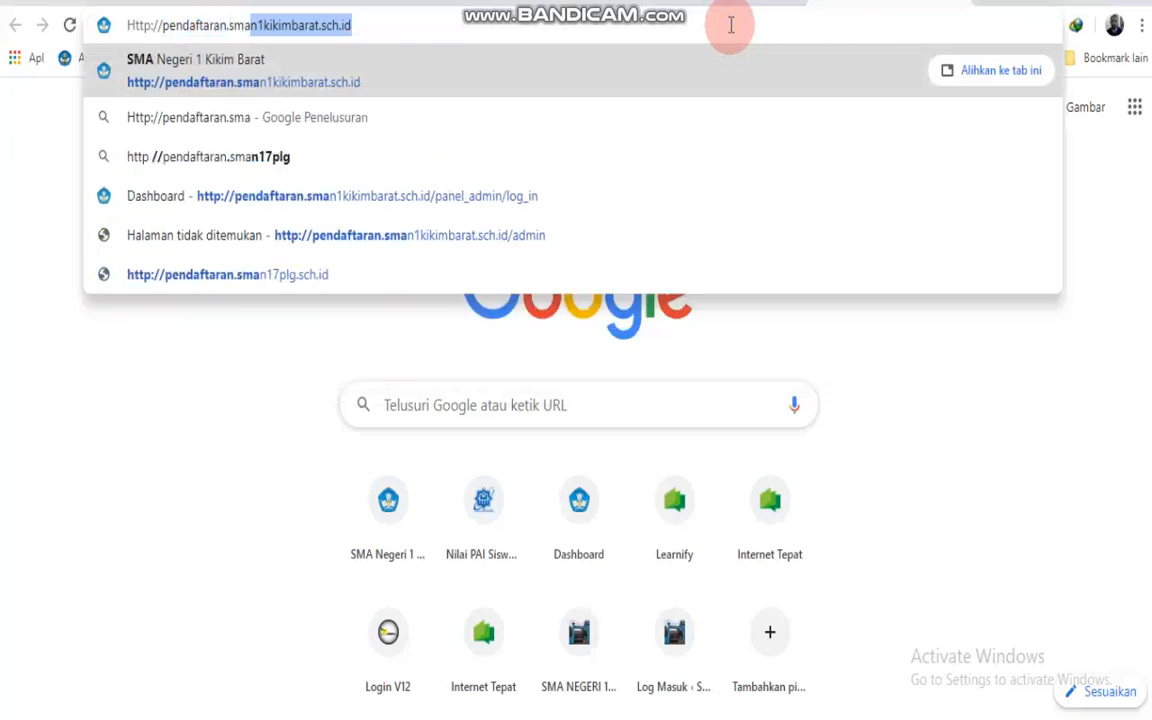
pyautogui.write('ikimba')
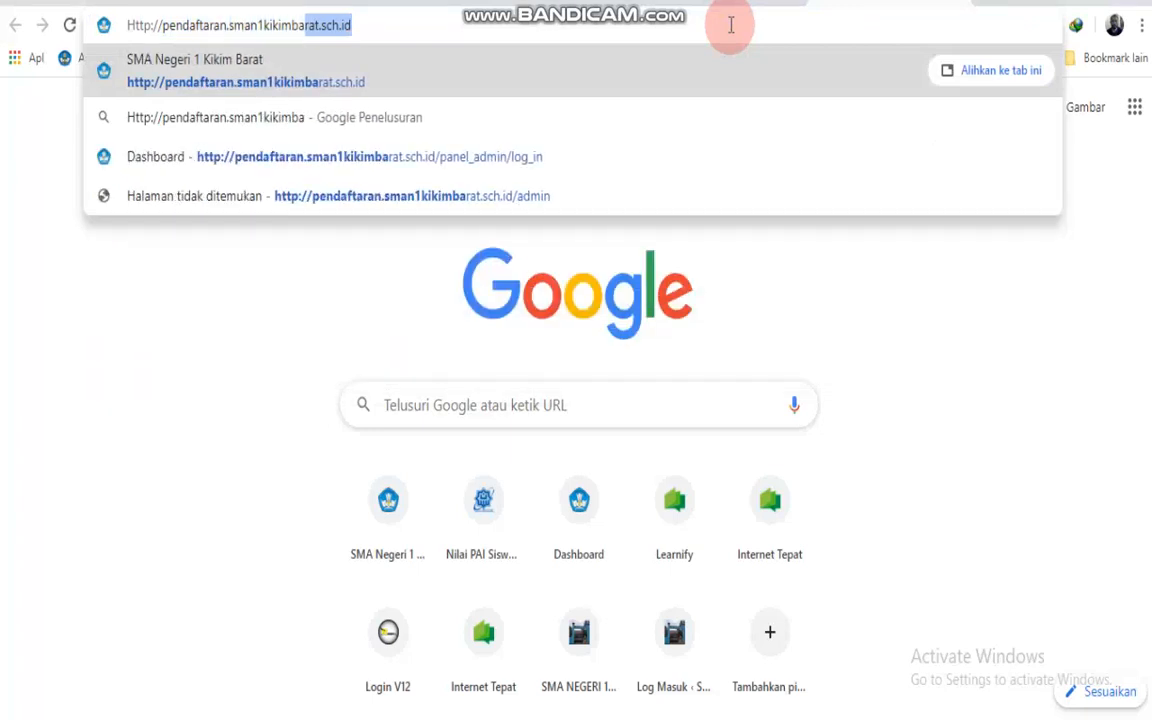
pyautogui.write('rat.sc')
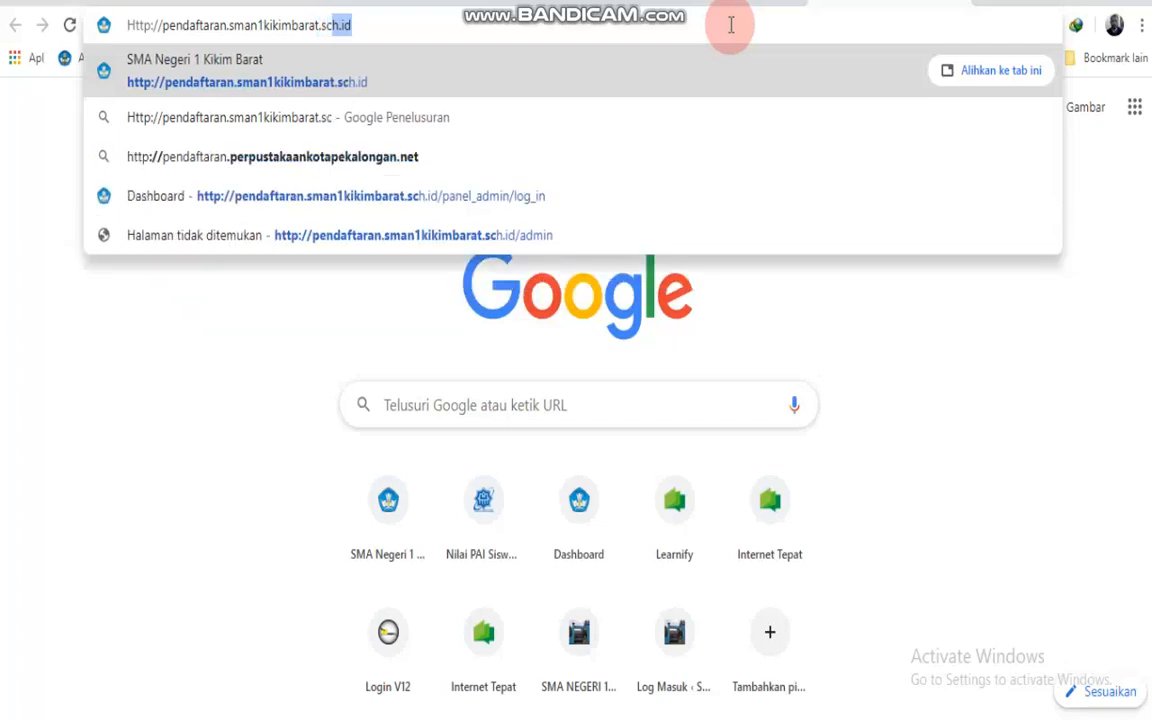
pyautogui.write('h.id')
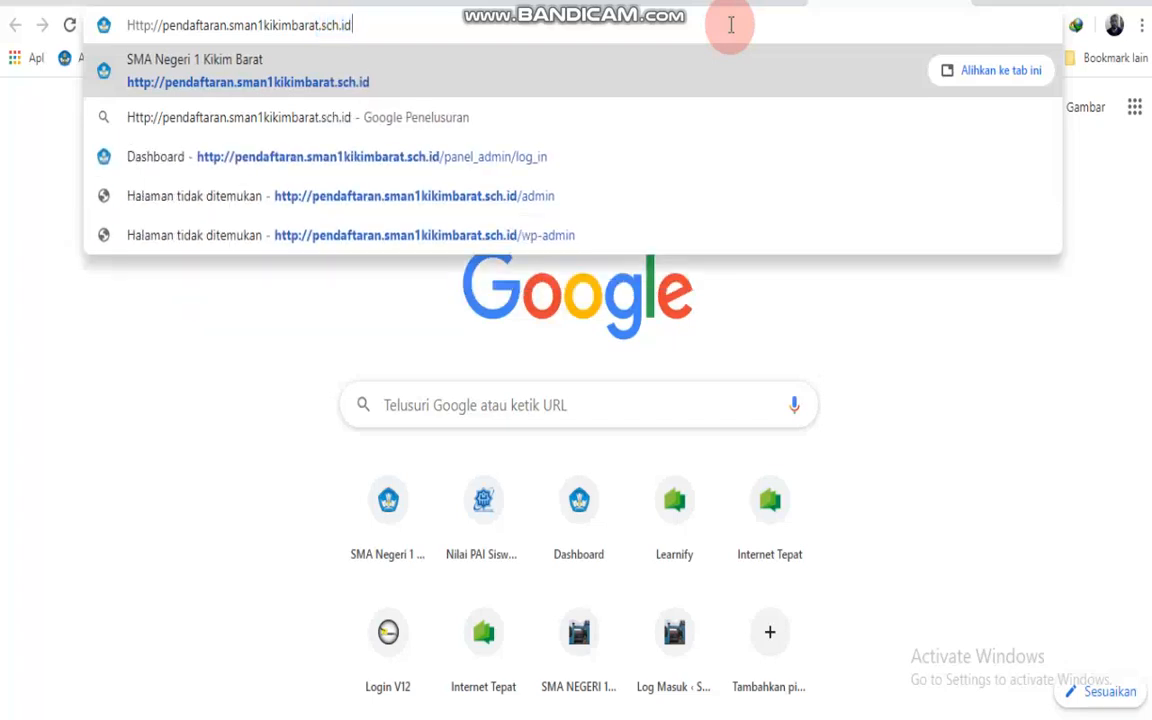
pyautogui.press('Return')
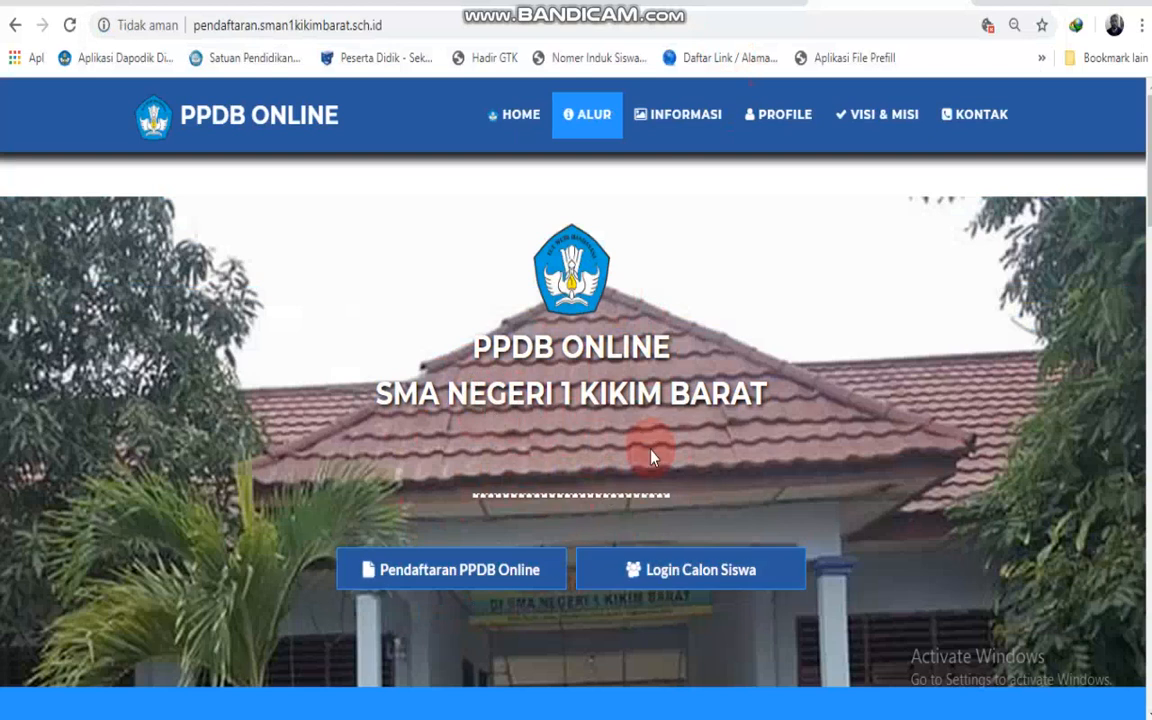
pyautogui.click(459, 580)
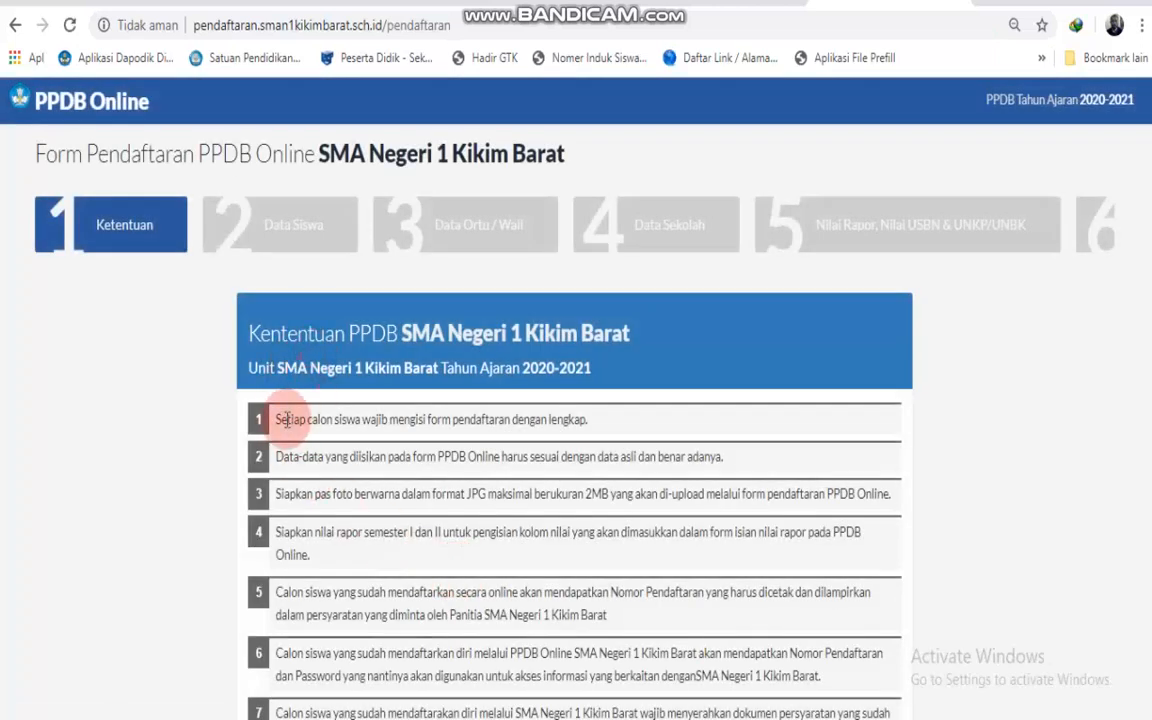
# Read the Ketentuan rules, agree with 'Ya, Saya setuju', and continue to Data Siswa.
pyautogui.moveTo(272, 419); pyautogui.dragTo(707, 617)
pyautogui.scroll(-4, 705, 620)
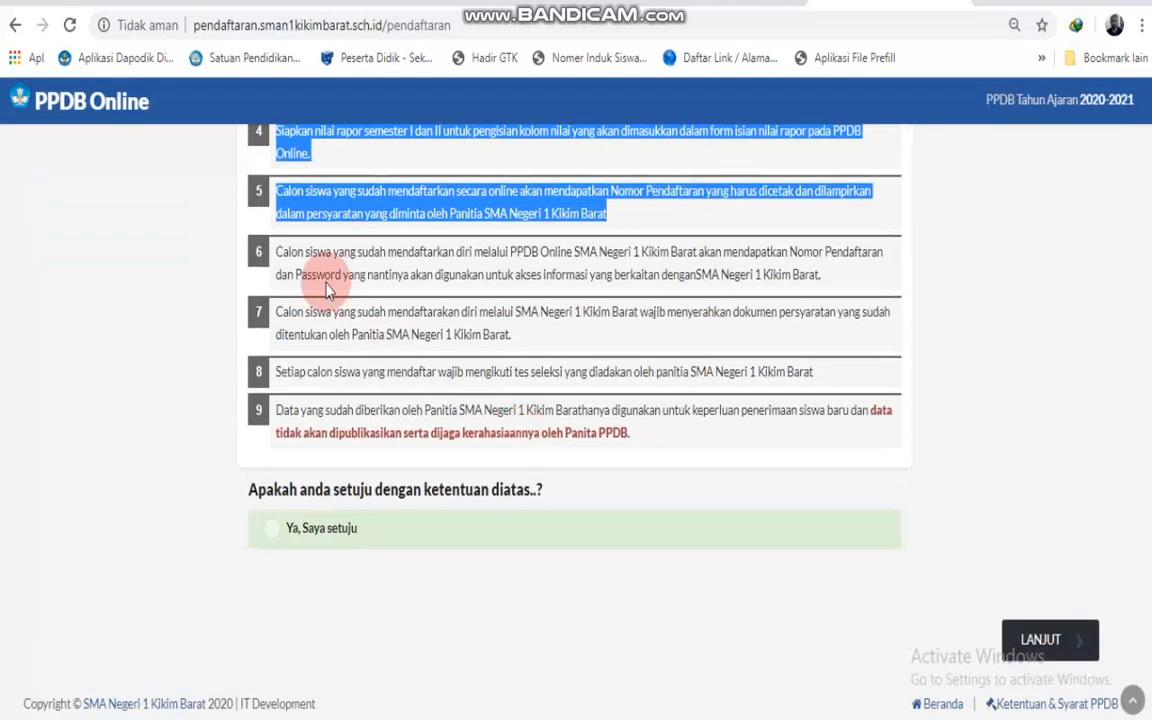
pyautogui.moveTo(262, 250); pyautogui.dragTo(780, 440)
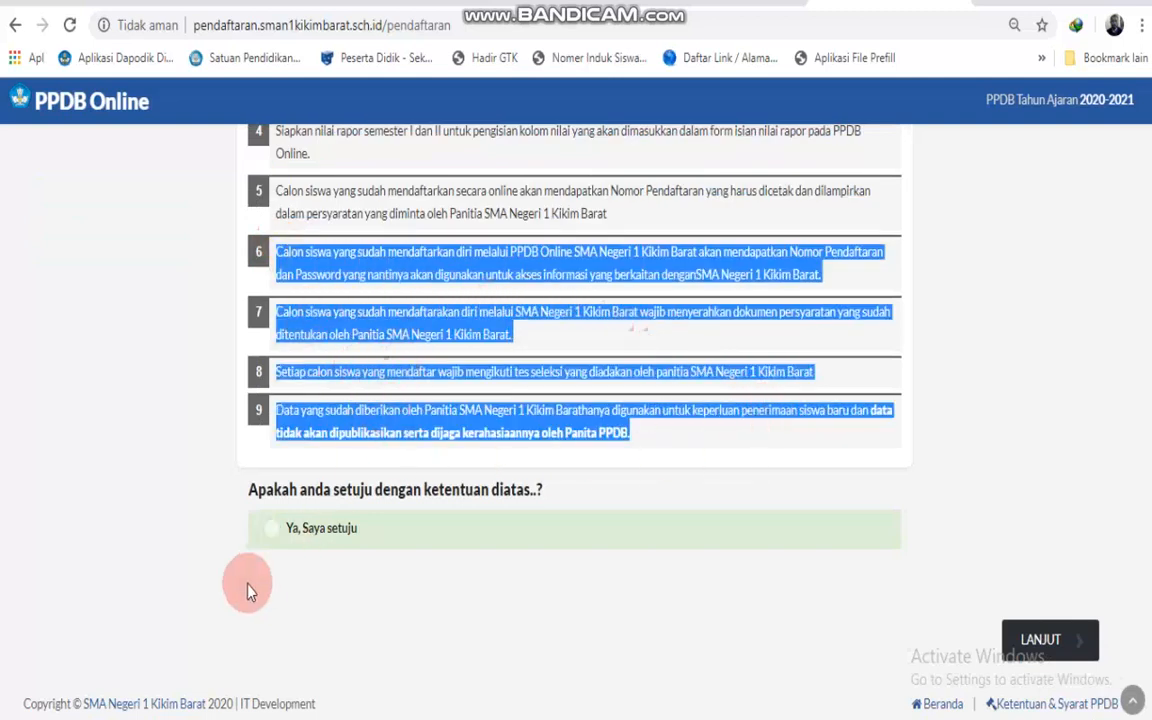
pyautogui.click(274, 532)
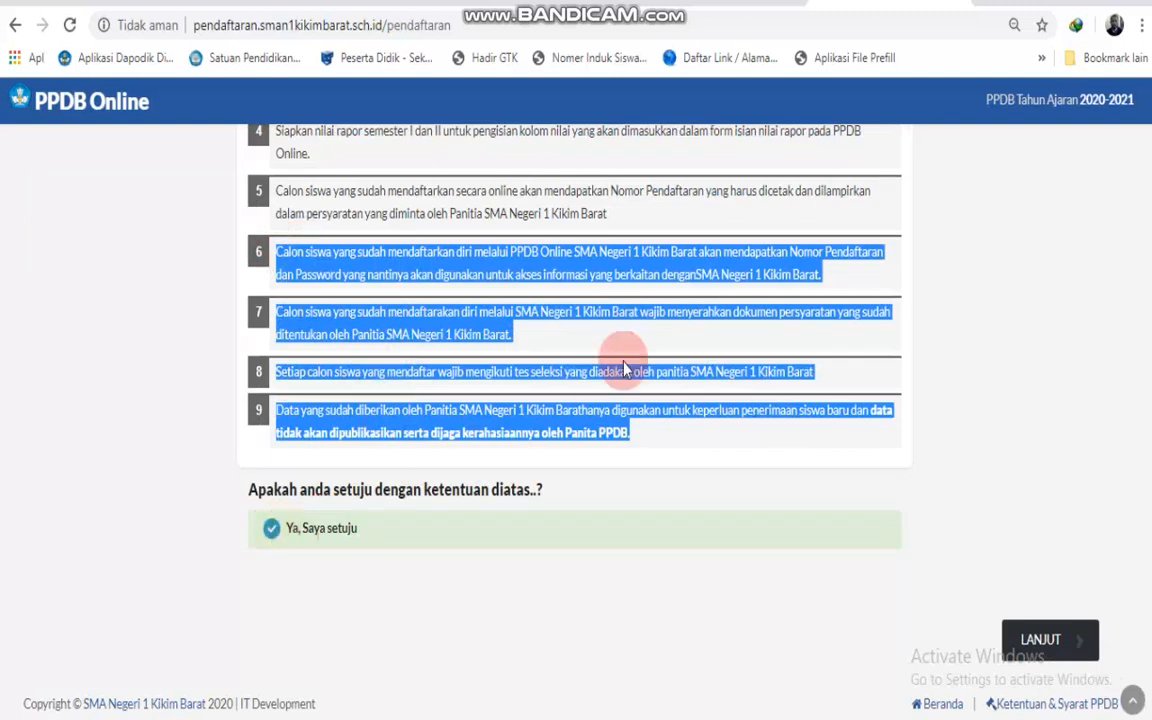
pyautogui.click(1038, 637)
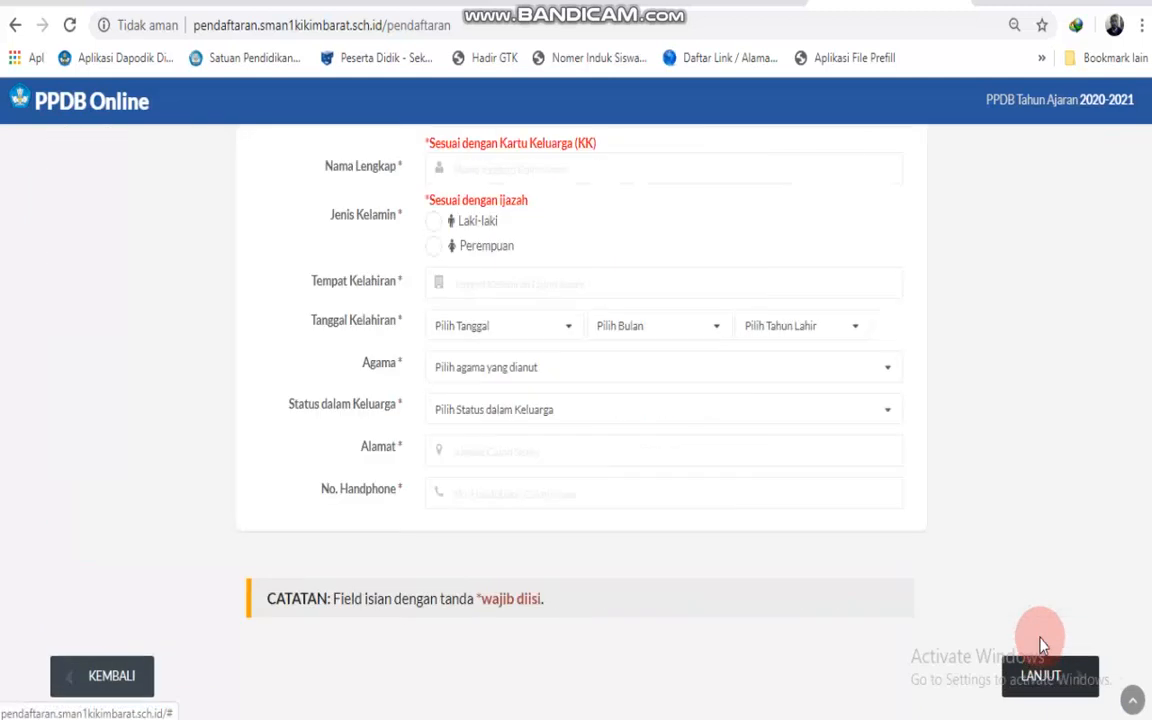
pyautogui.scroll(5, 561, 382)
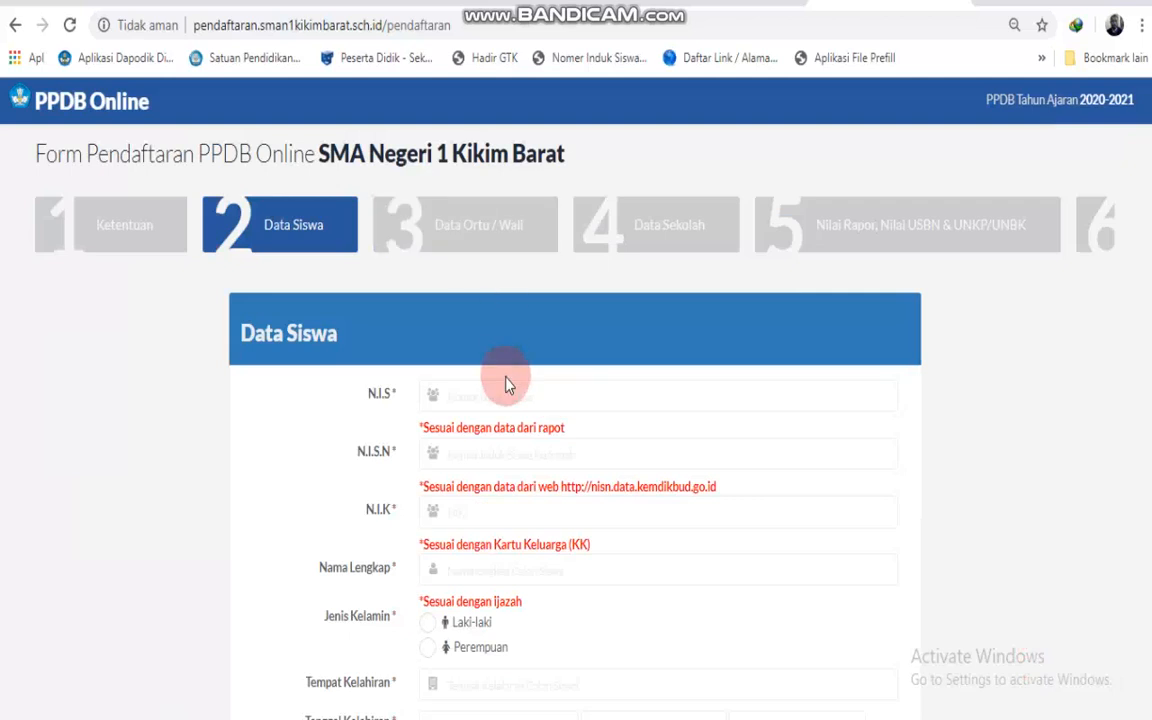
# Enter the student's N.I.S and N.I.S.N numbers, correcting the N.I.S.N's extra digits.
pyautogui.click(520, 395)
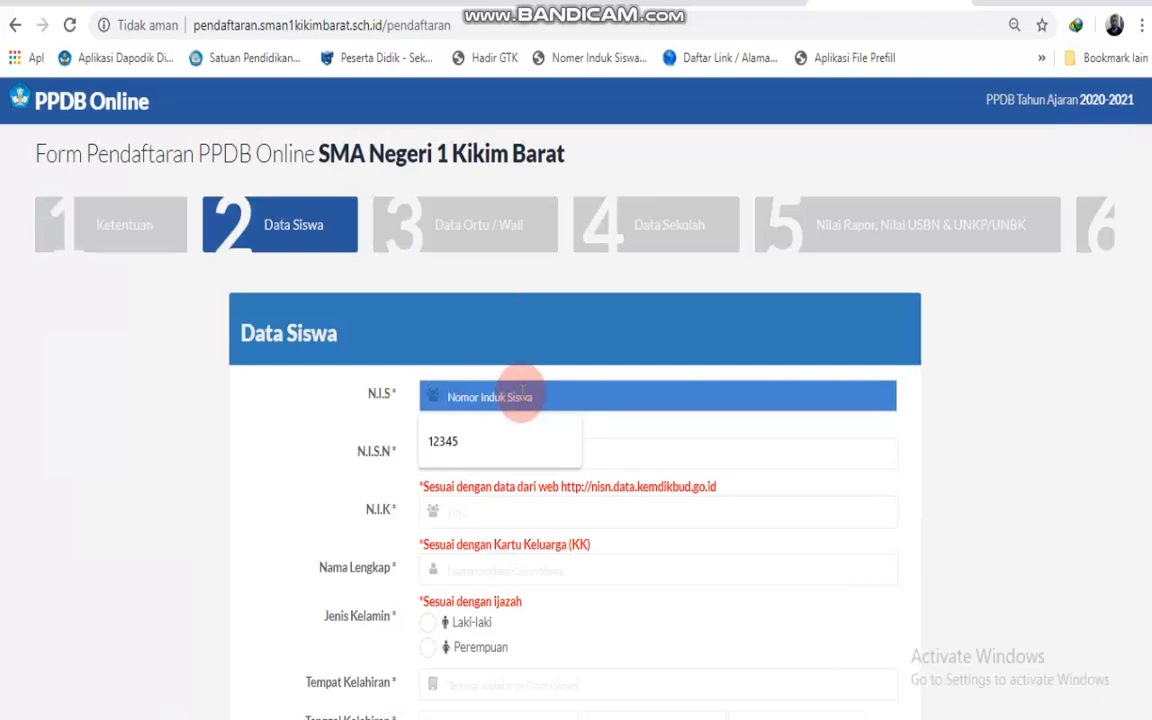
pyautogui.write('12345')
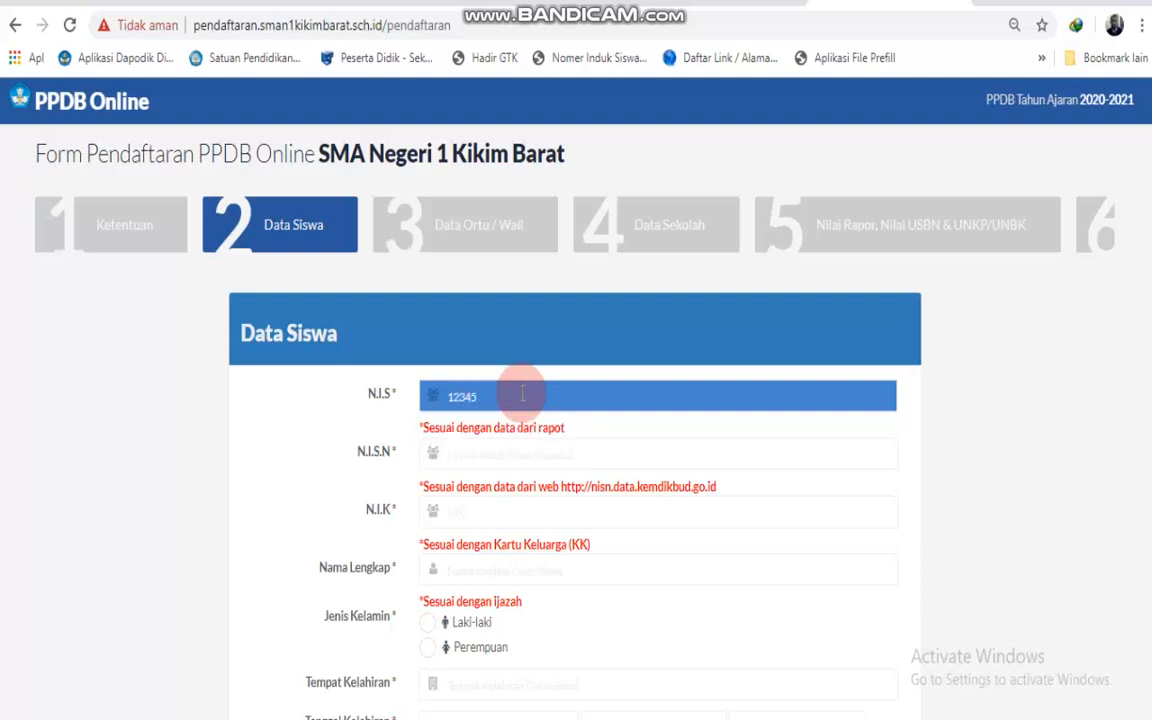
pyautogui.click(506, 452)
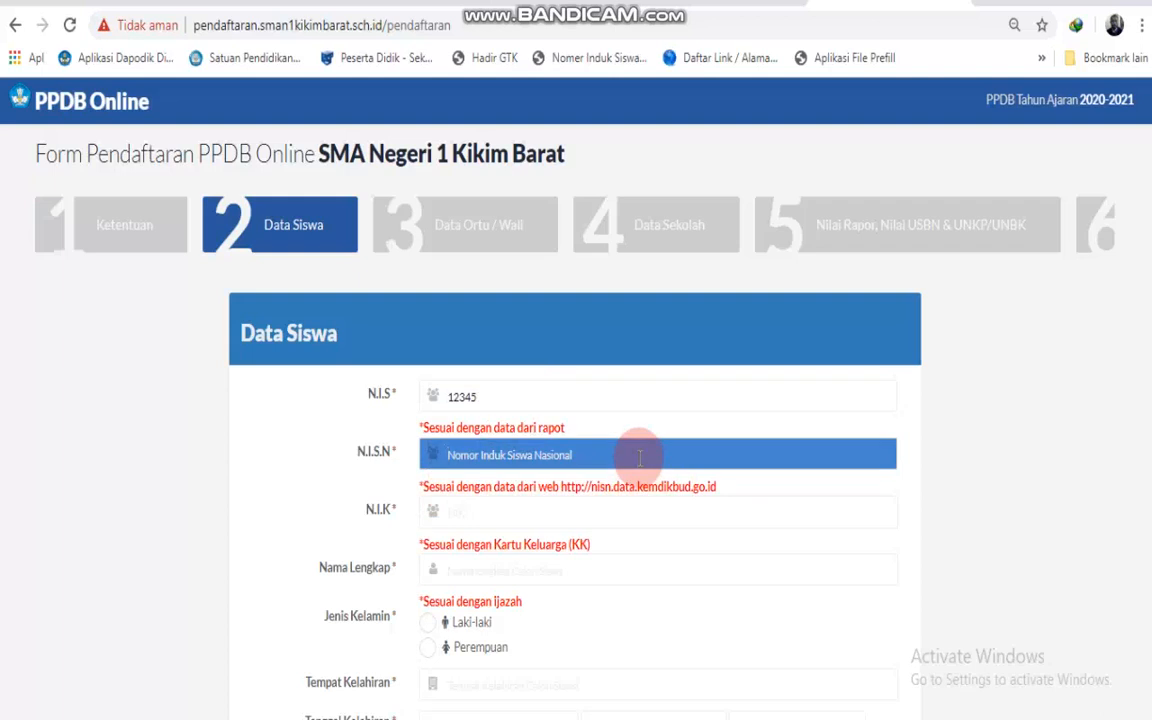
pyautogui.write('223')
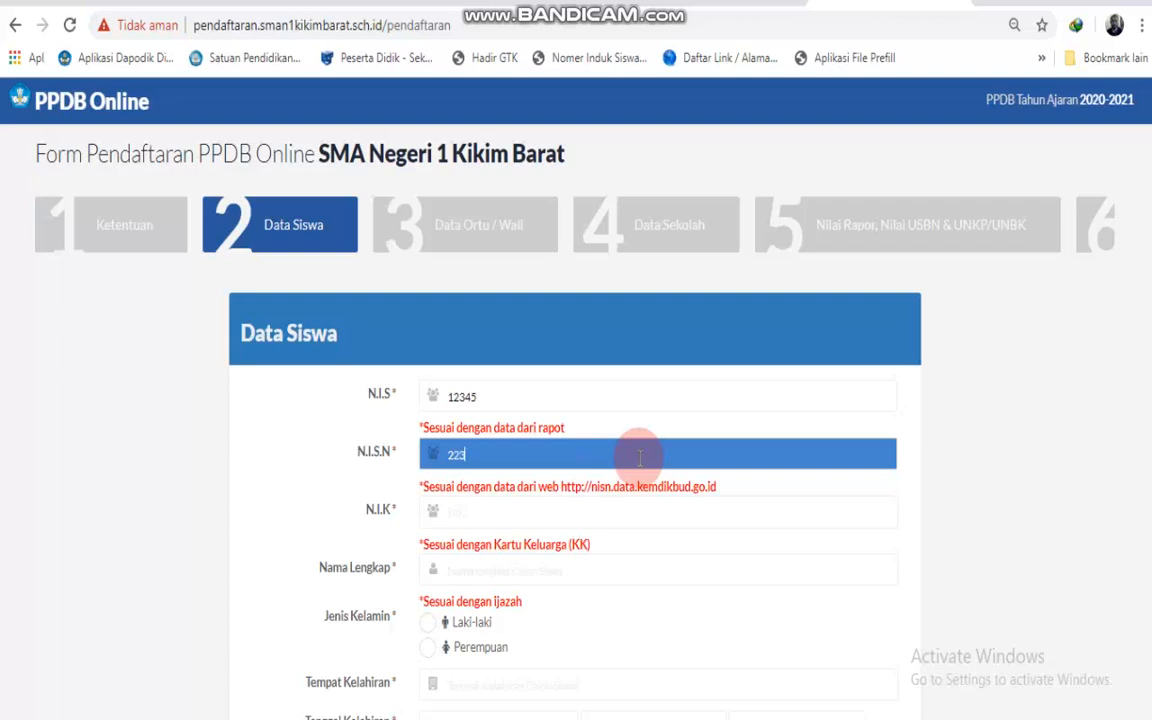
pyautogui.write('34455667788')
pyautogui.press('BackSpace')
pyautogui.press('BackSpace')
pyautogui.press('BackSpace')
pyautogui.press('BackSpace')
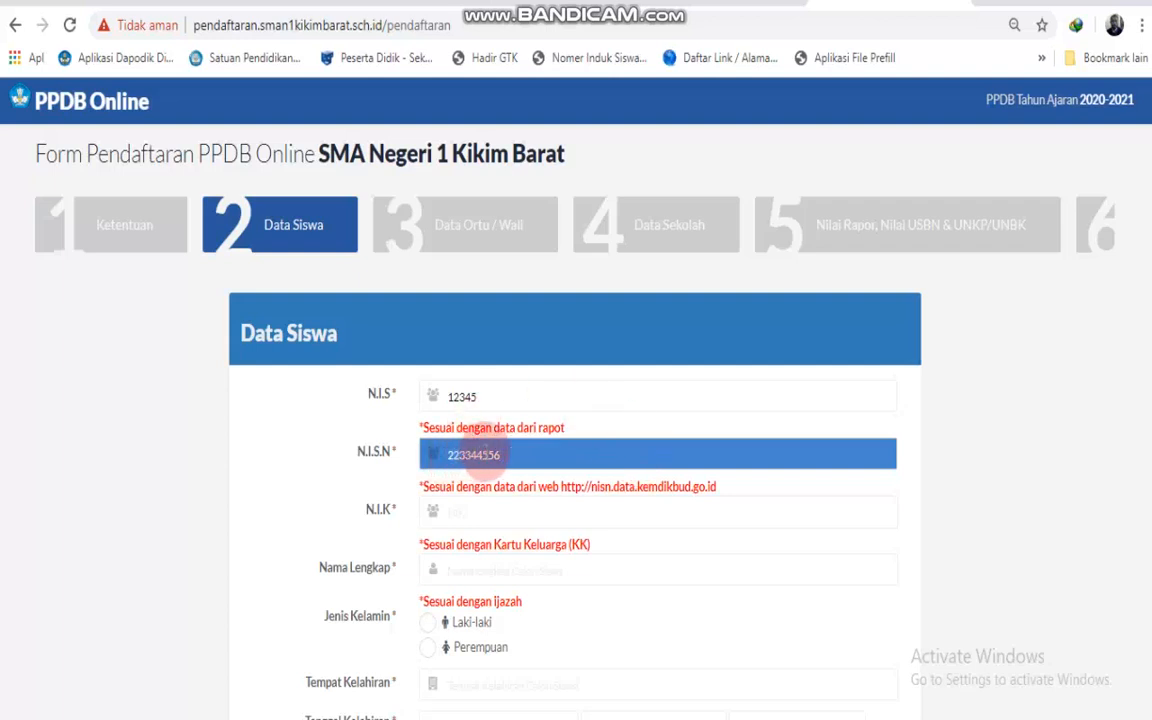
pyautogui.write('77')
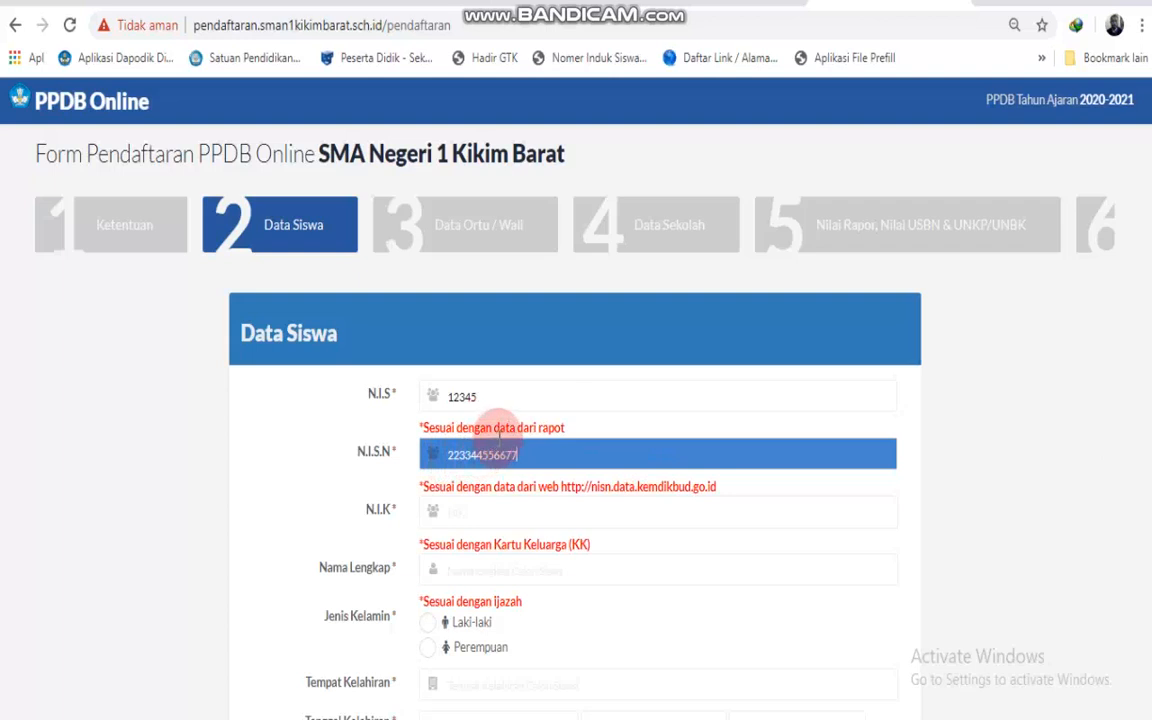
pyautogui.doubleClick(463, 452)
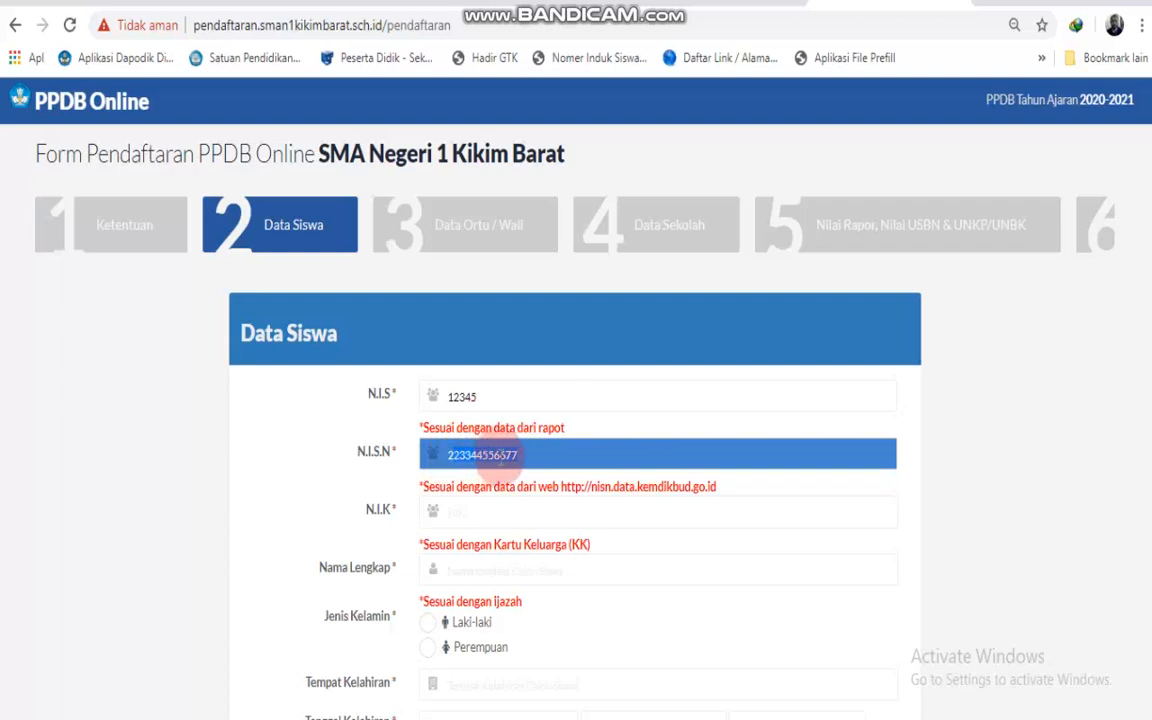
# Enter the student's N.I.K identity number and full name.
pyautogui.click(516, 517)
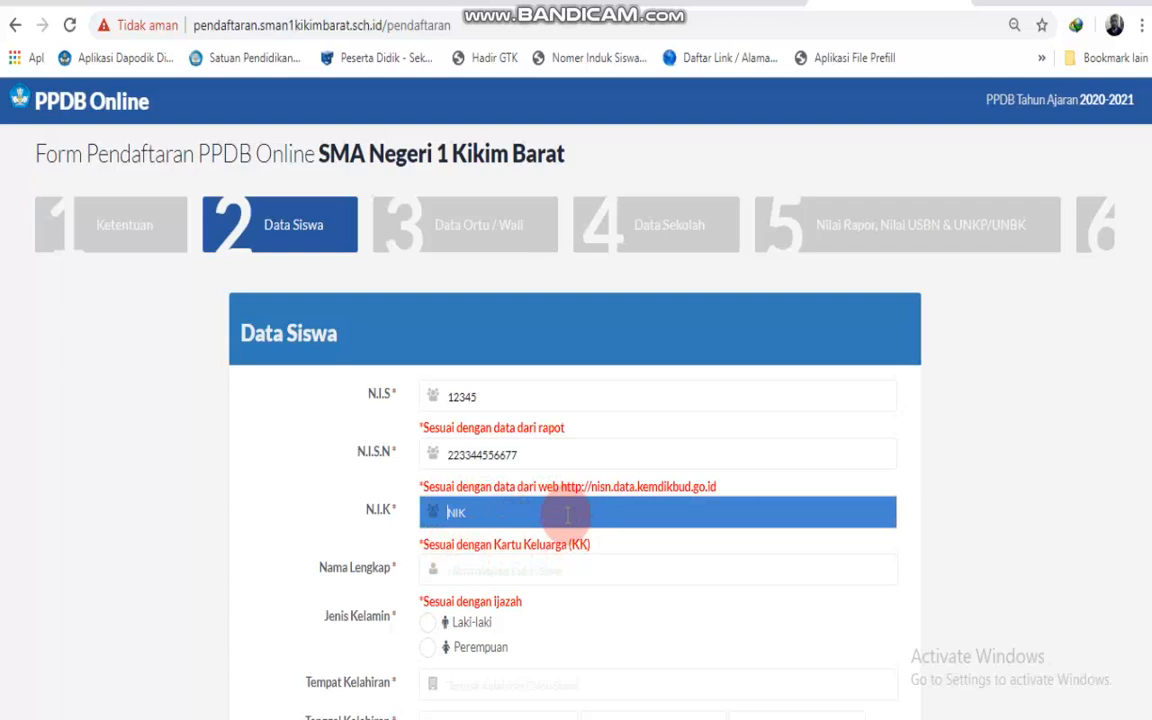
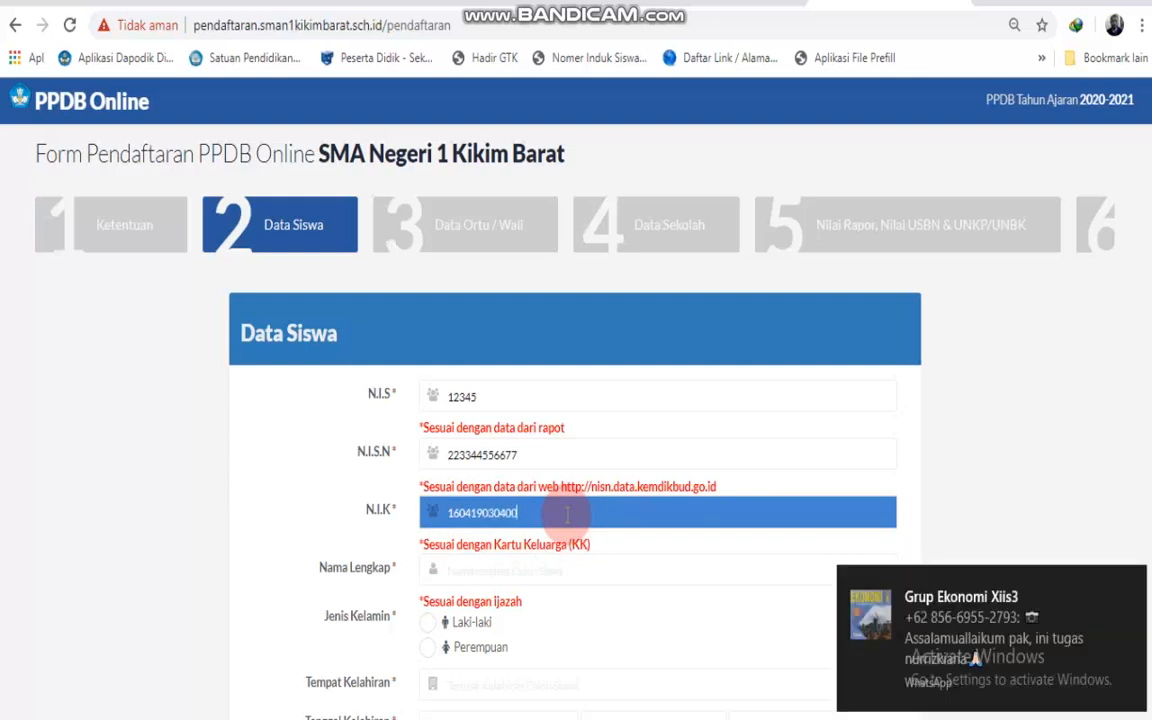
pyautogui.click(481, 574)
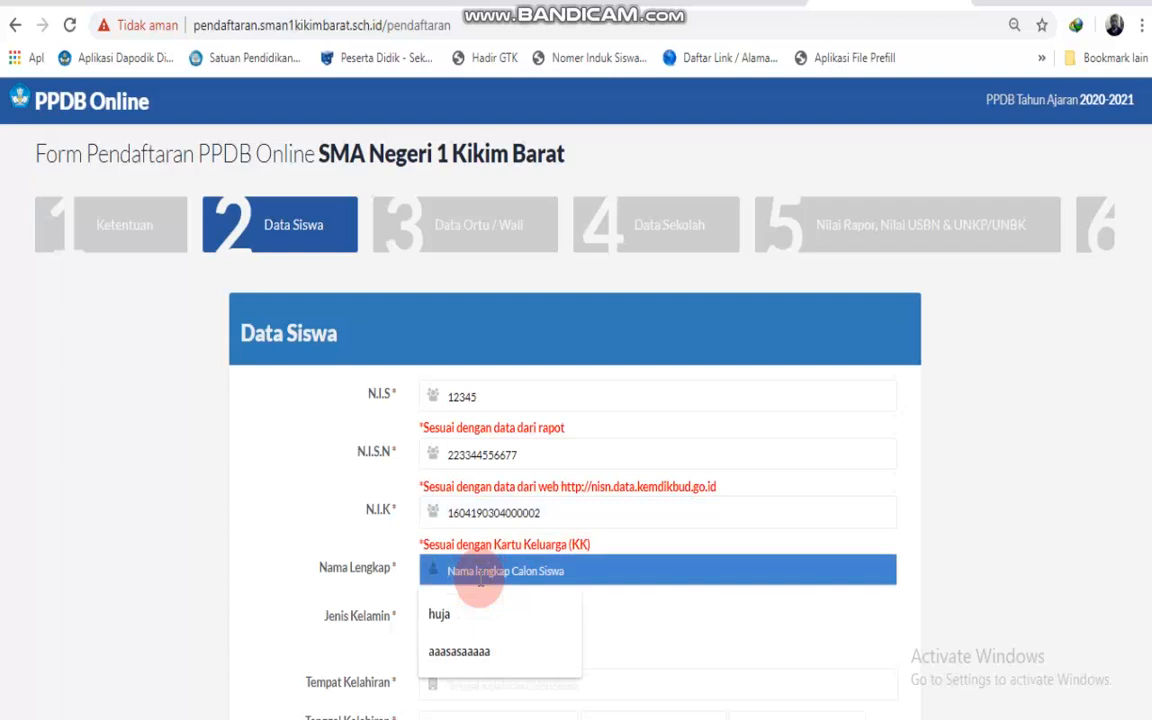
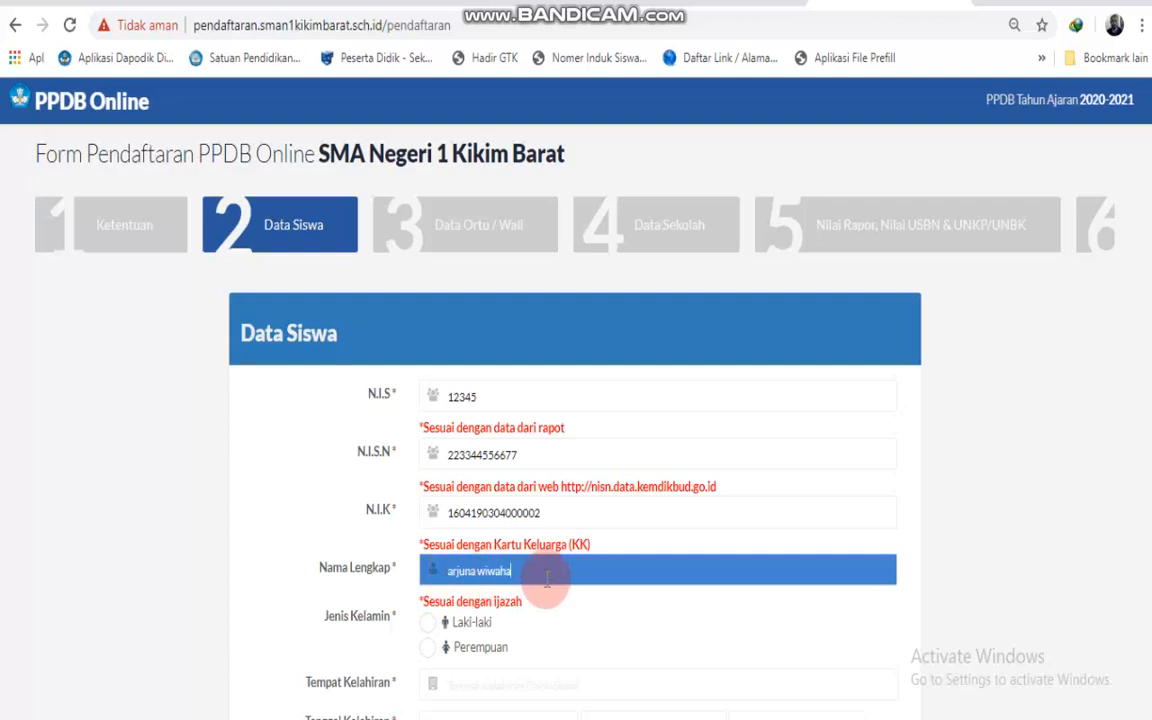
pyautogui.click(430, 628)
pyautogui.scroll(-2, 440, 622)
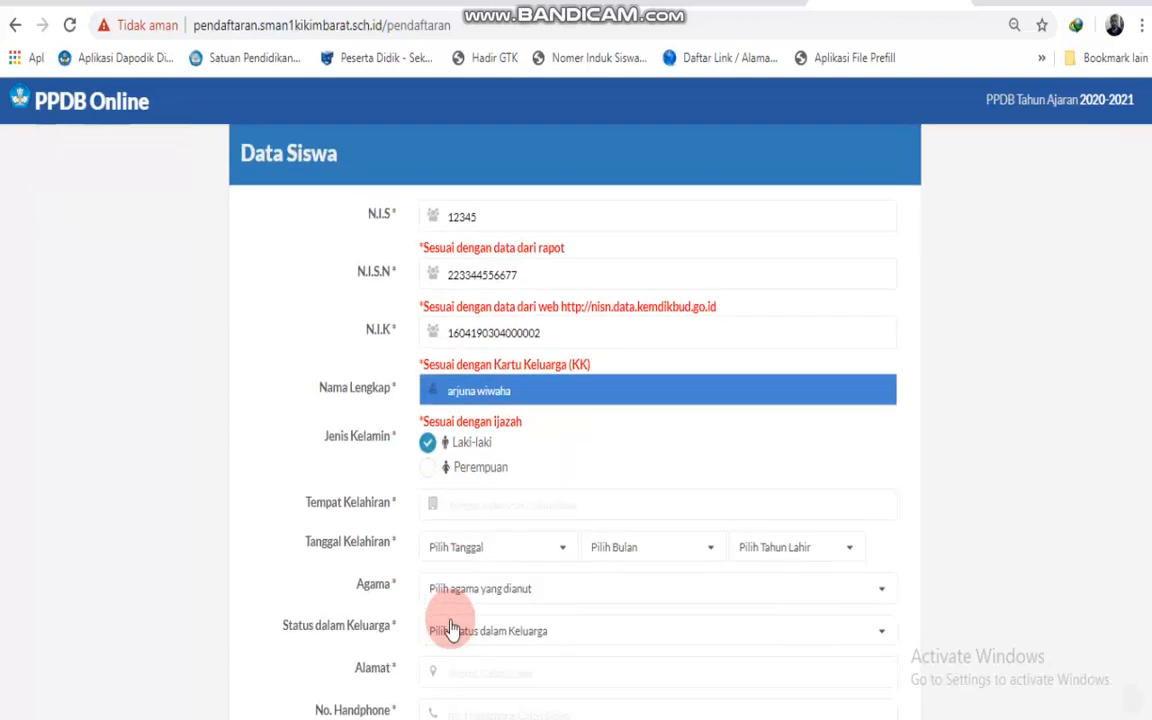
pyautogui.click(491, 477)
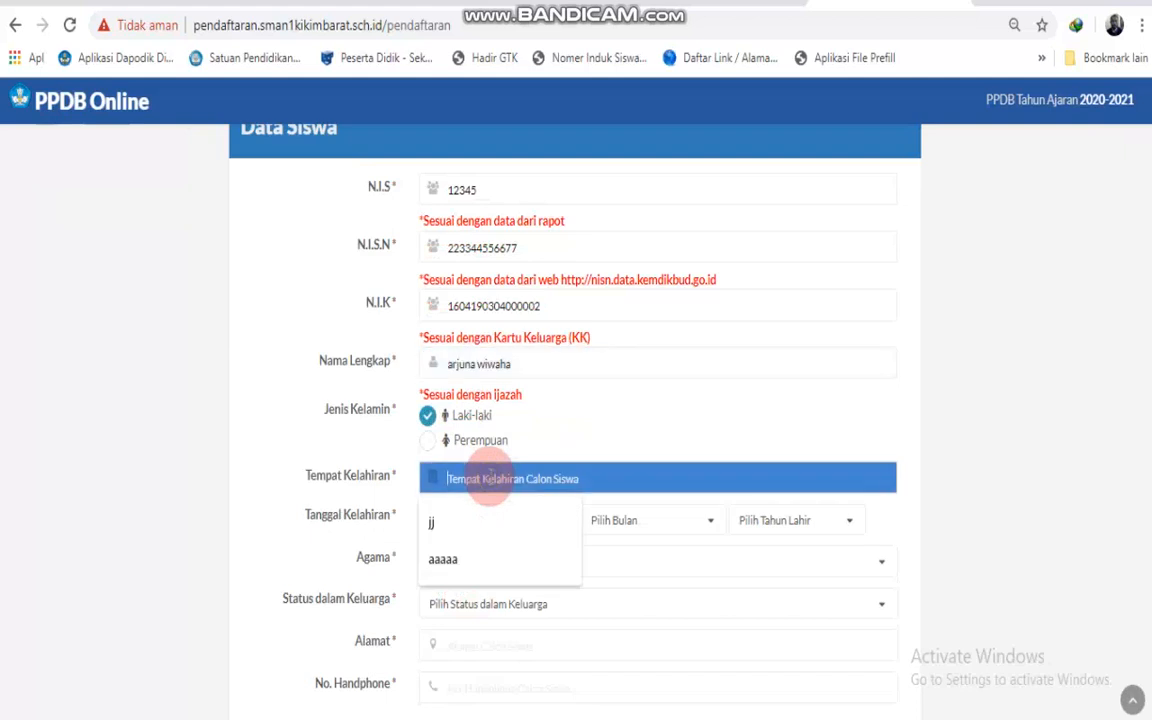
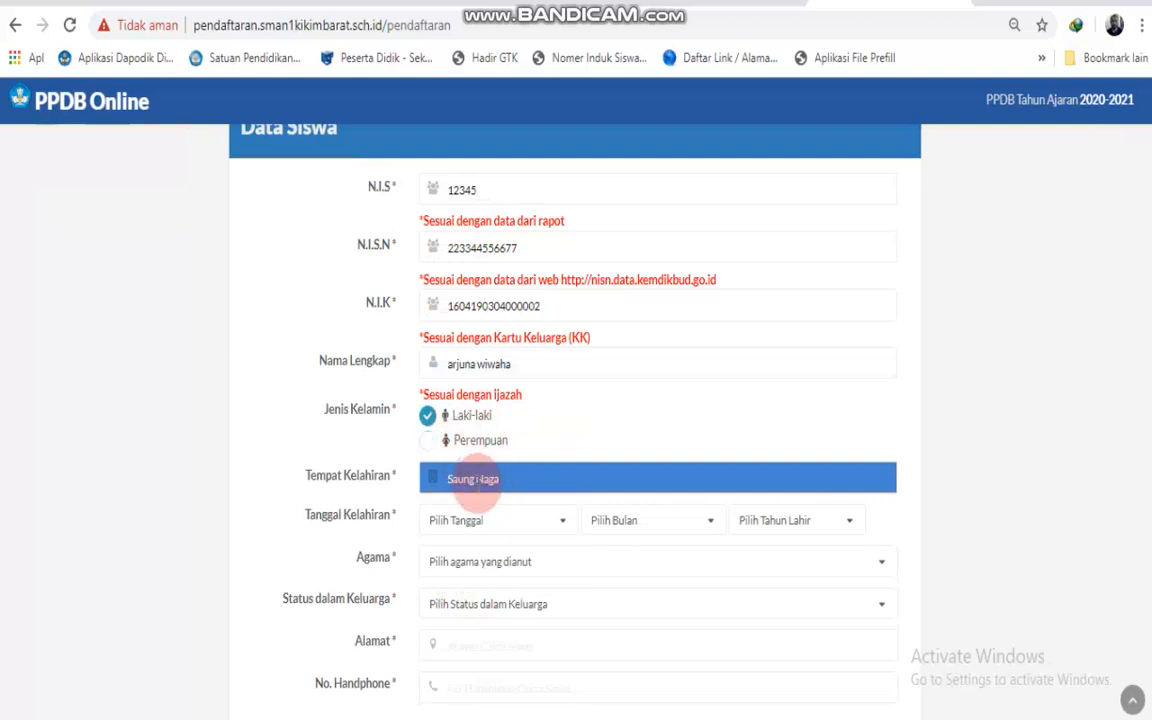
pyautogui.click(500, 520)
pyautogui.click(478, 391)
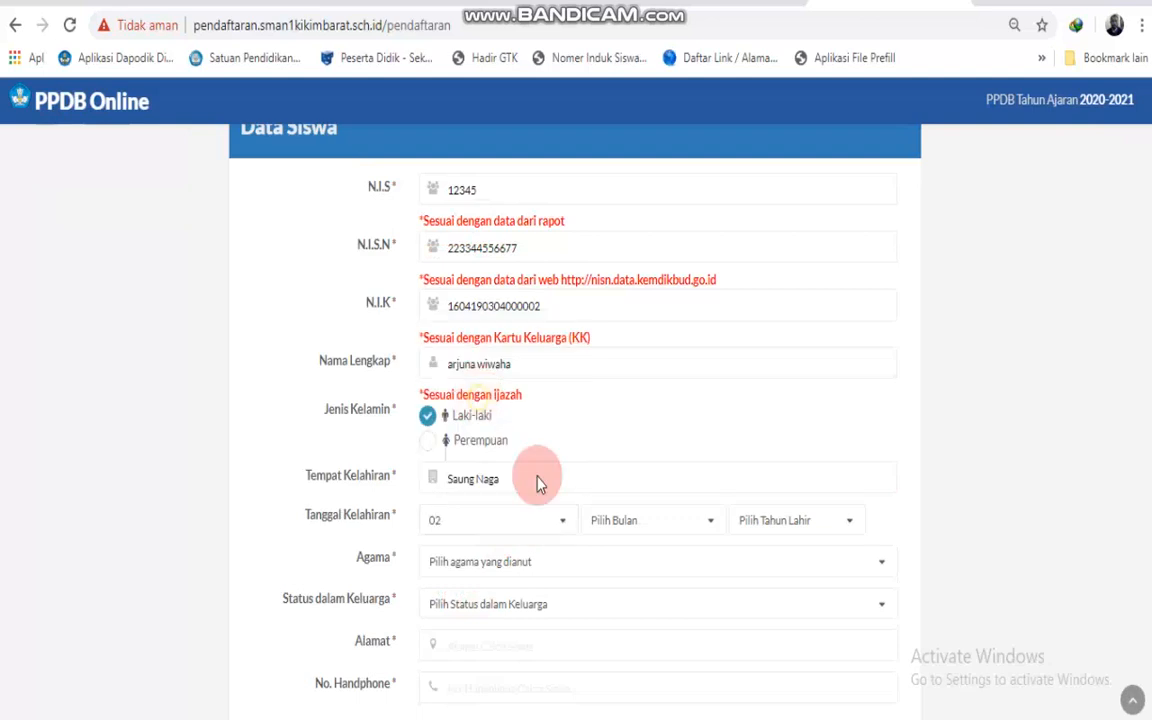
pyautogui.click(627, 520)
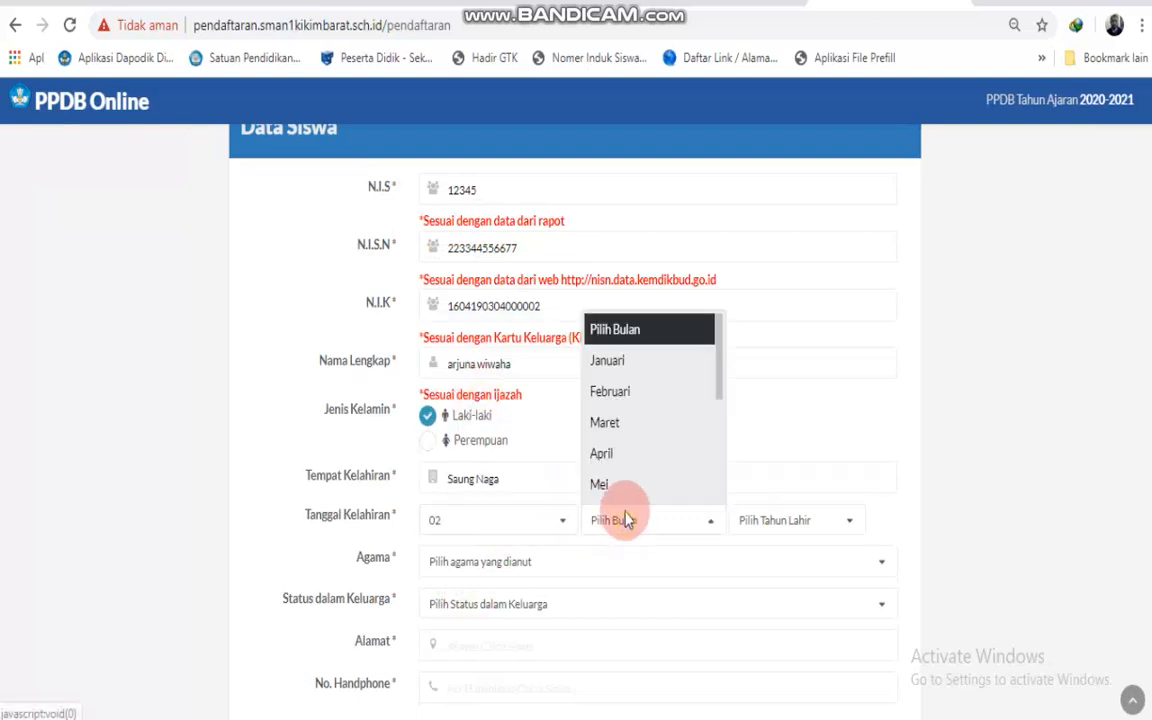
pyautogui.click(620, 430)
pyautogui.click(756, 528)
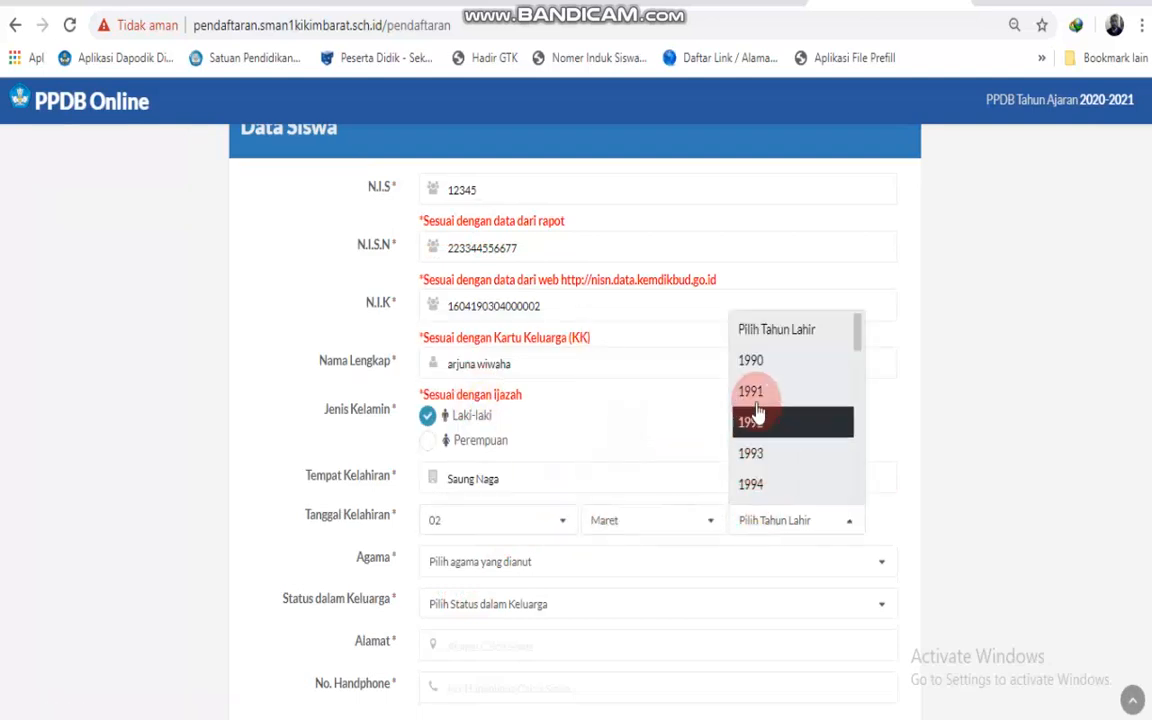
pyautogui.scroll(-8, 757, 398)
pyautogui.scroll(4, 757, 398)
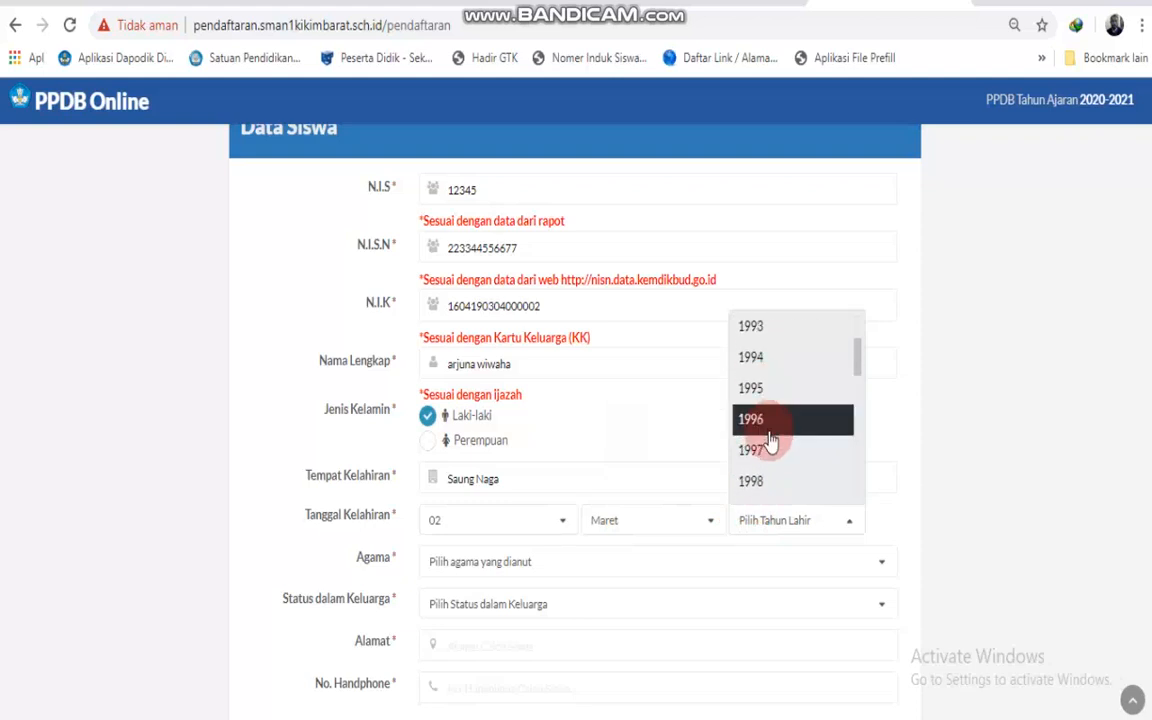
pyautogui.scroll(-1, 762, 420)
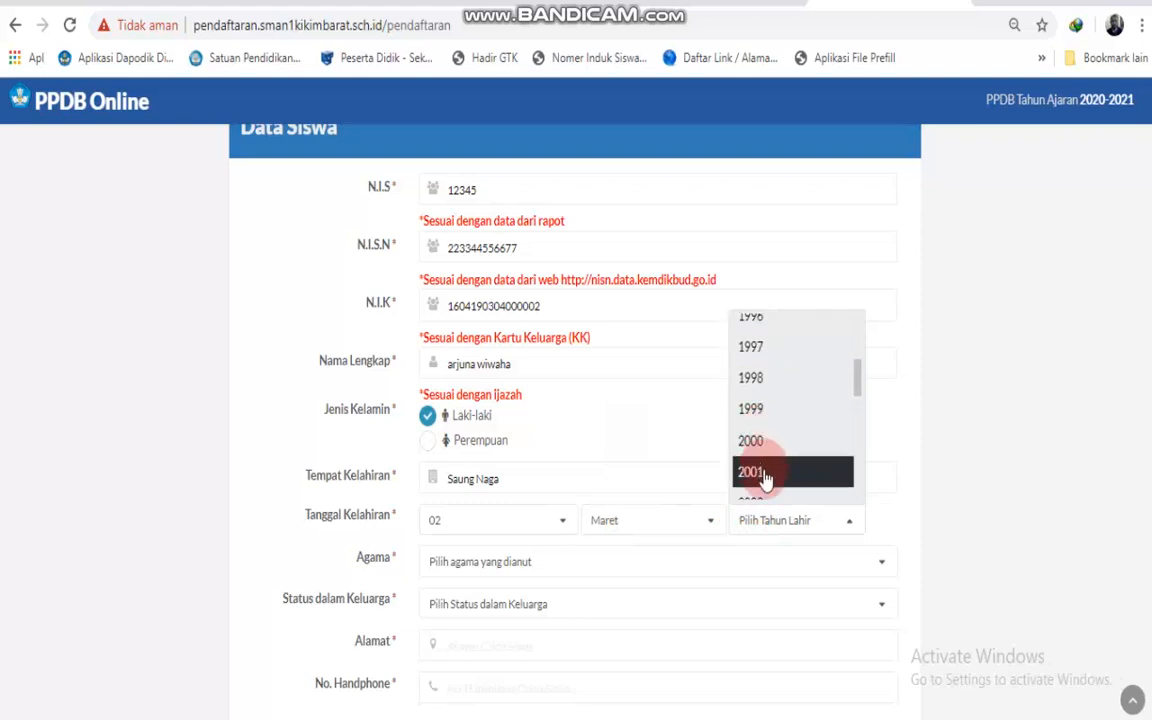
pyautogui.scroll(-2, 764, 478)
pyautogui.click(752, 358)
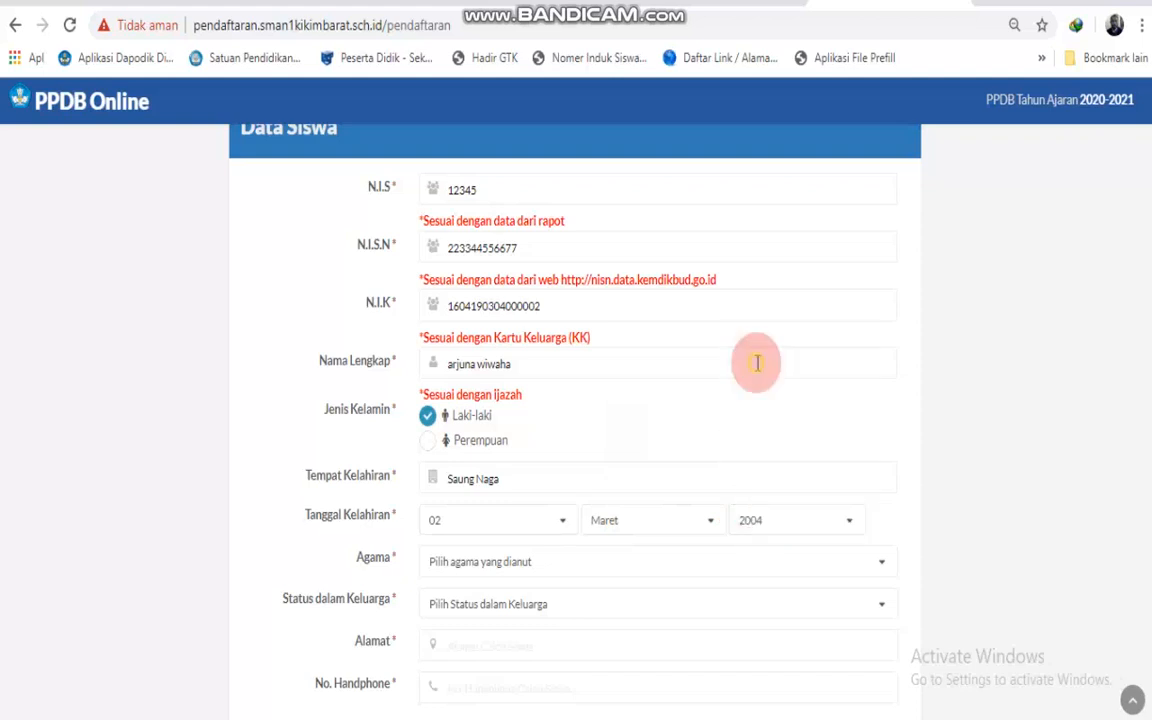
# Set the student's religion to Islam and family status to Anak Kandung.
pyautogui.click(442, 561)
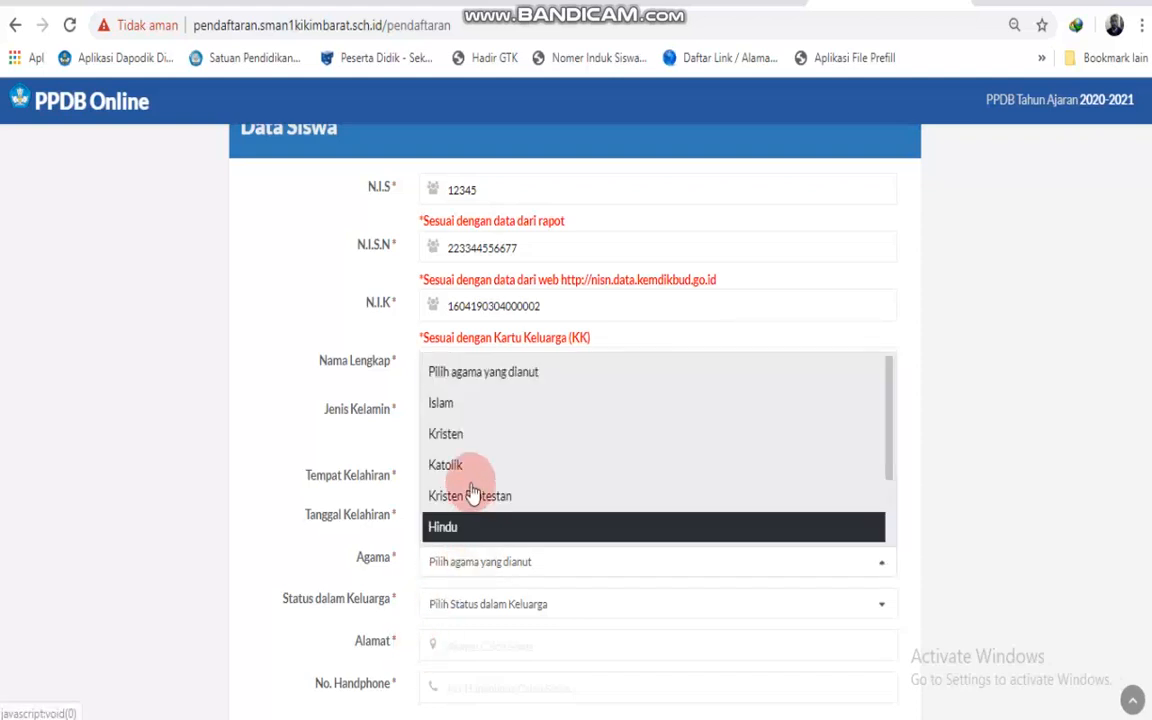
pyautogui.click(470, 408)
pyautogui.scroll(-1, 505, 565)
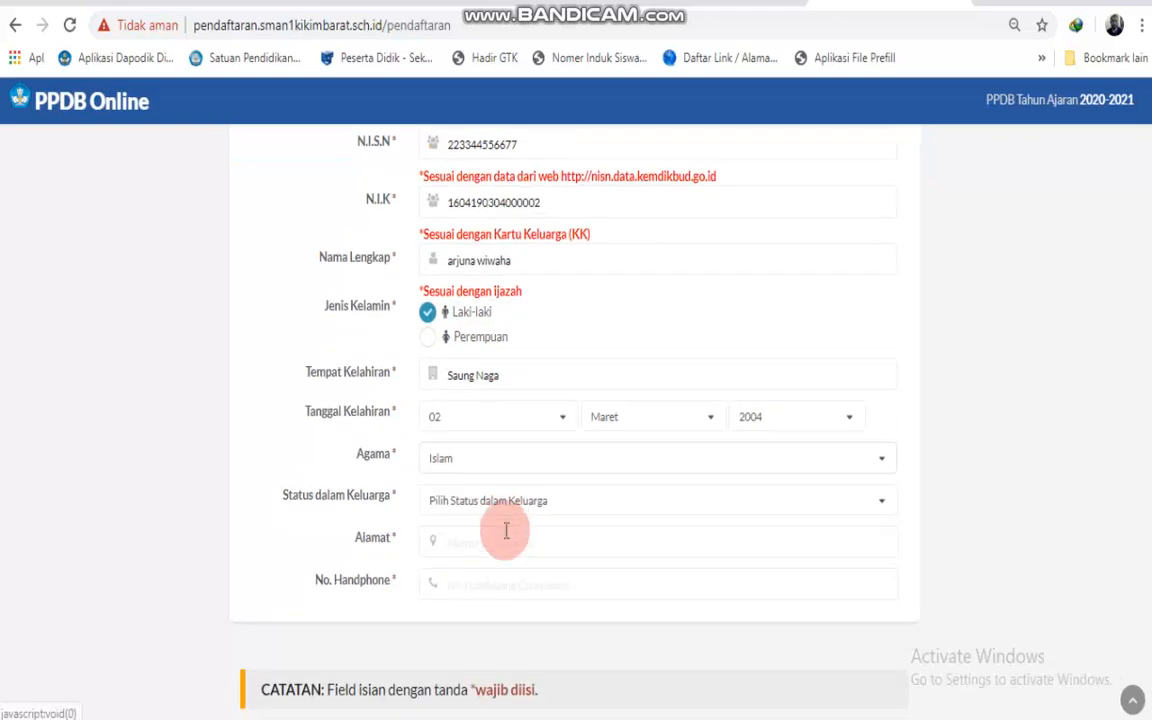
pyautogui.click(508, 500)
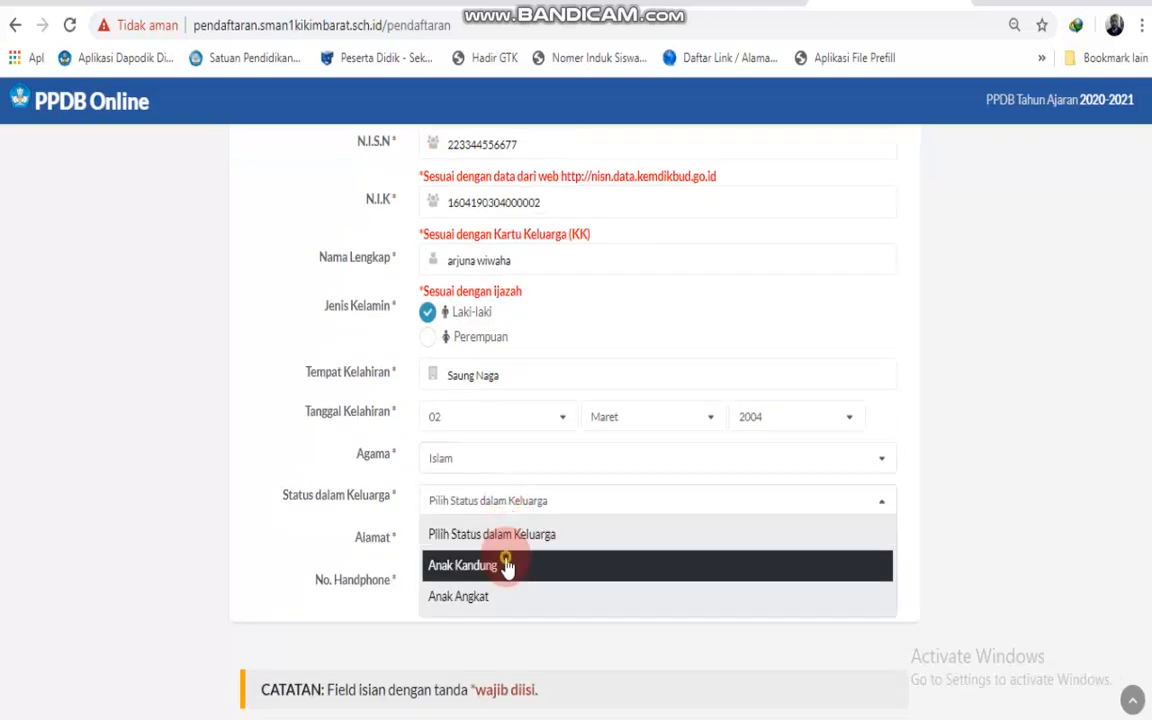
pyautogui.click(506, 566)
# Fill in the student's home address and mobile phone number.
pyautogui.click(506, 546)
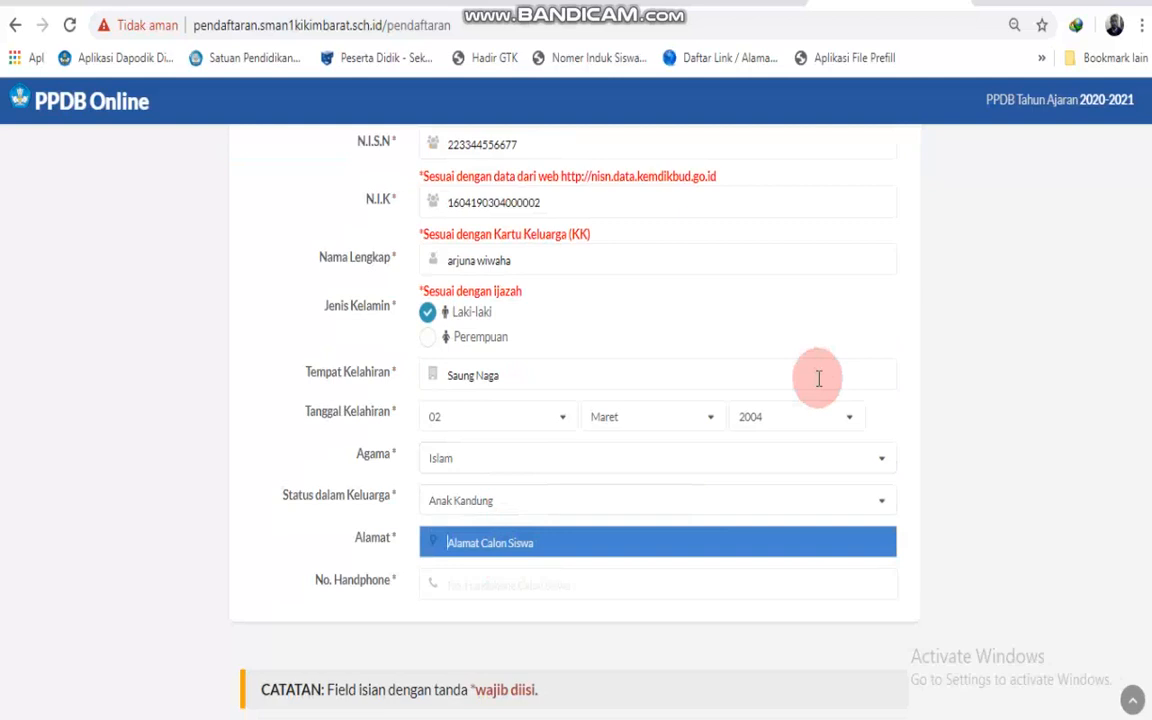
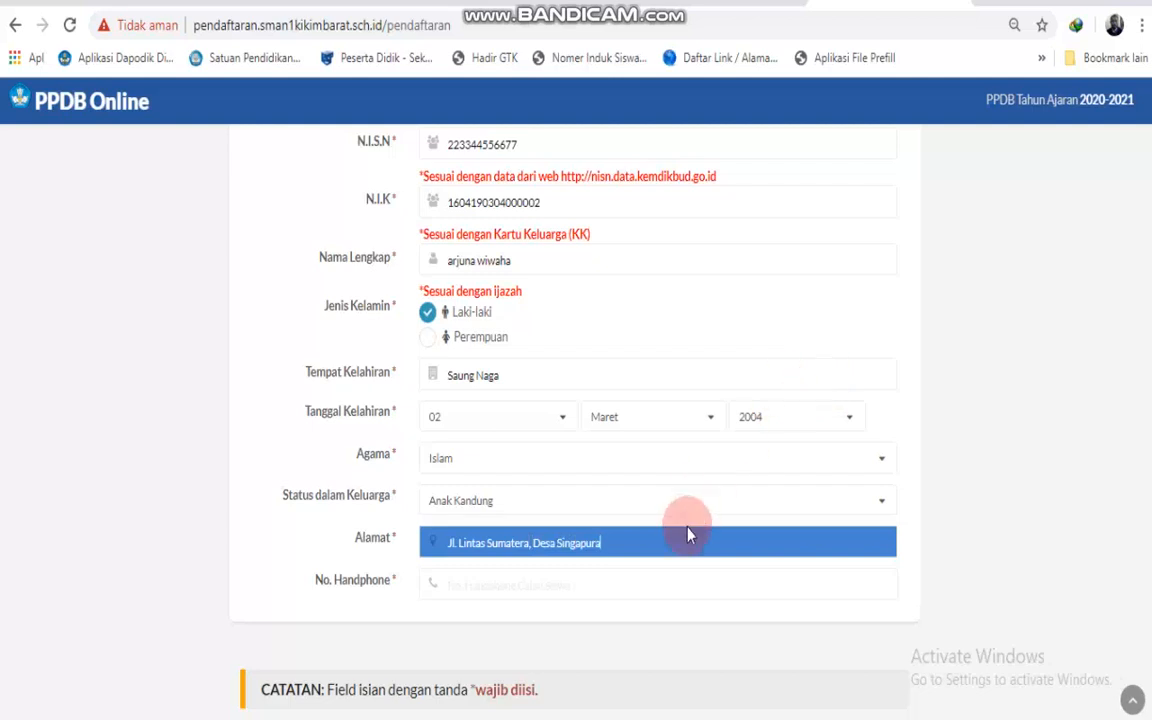
pyautogui.click(669, 578)
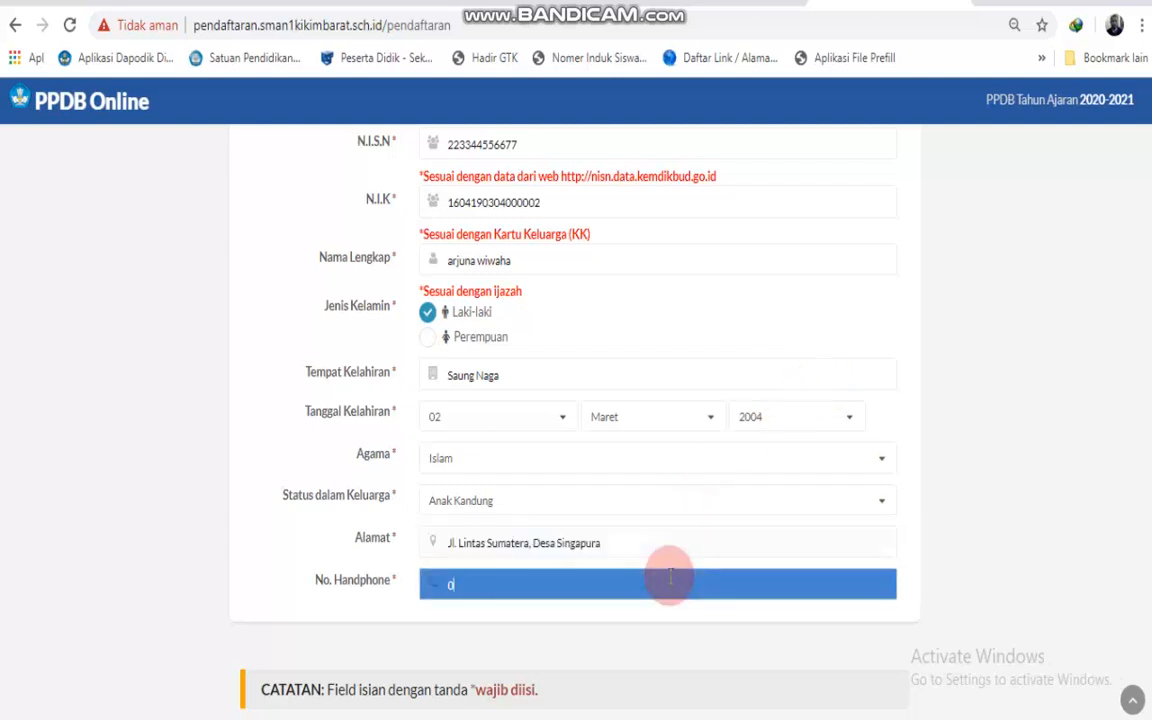
pyautogui.scroll(-2, 836, 602)
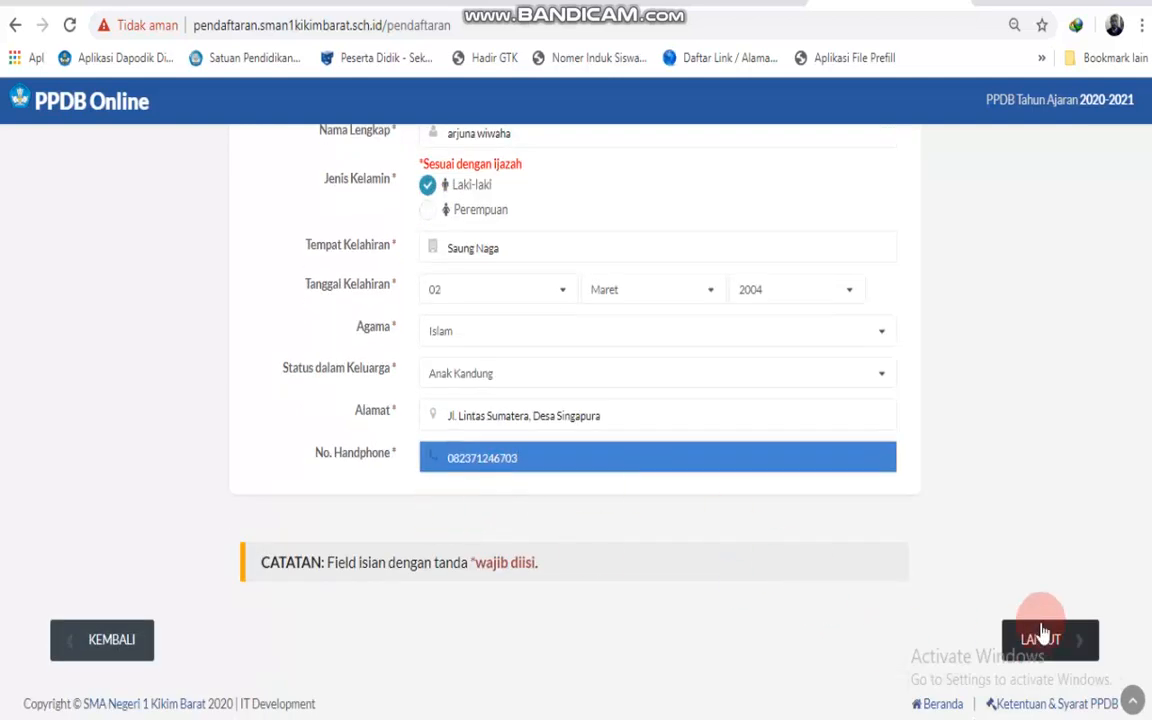
pyautogui.scroll(6, 600, 470)
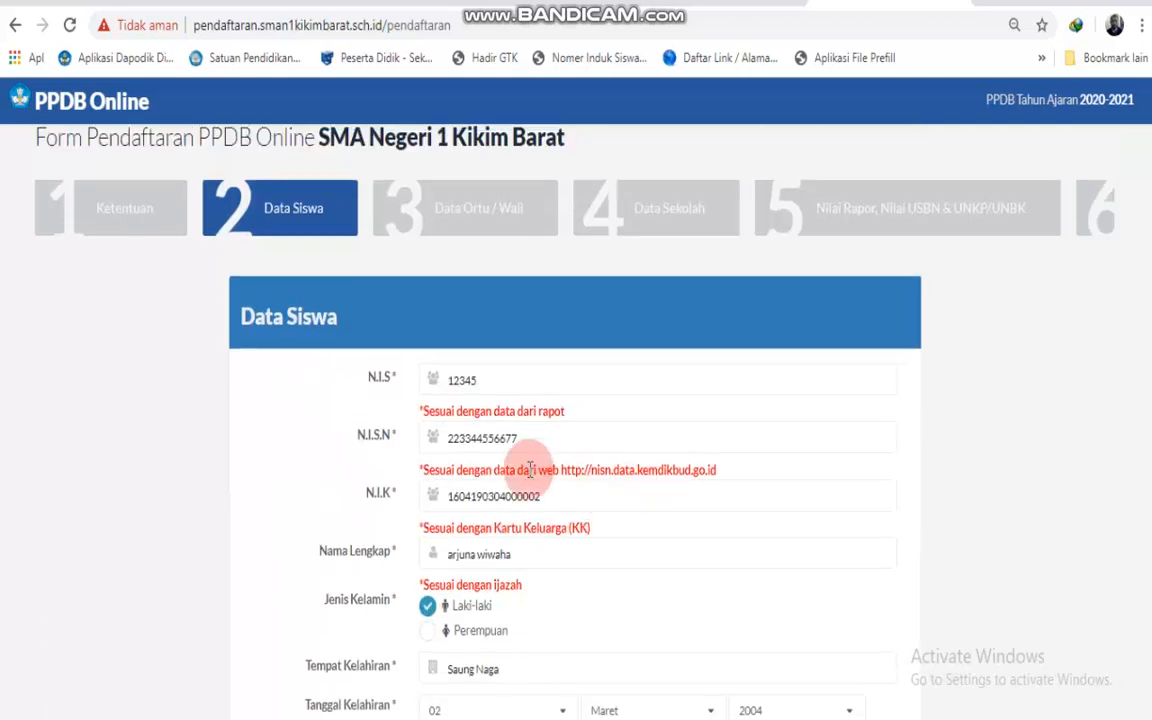
pyautogui.scroll(-5, 570, 510)
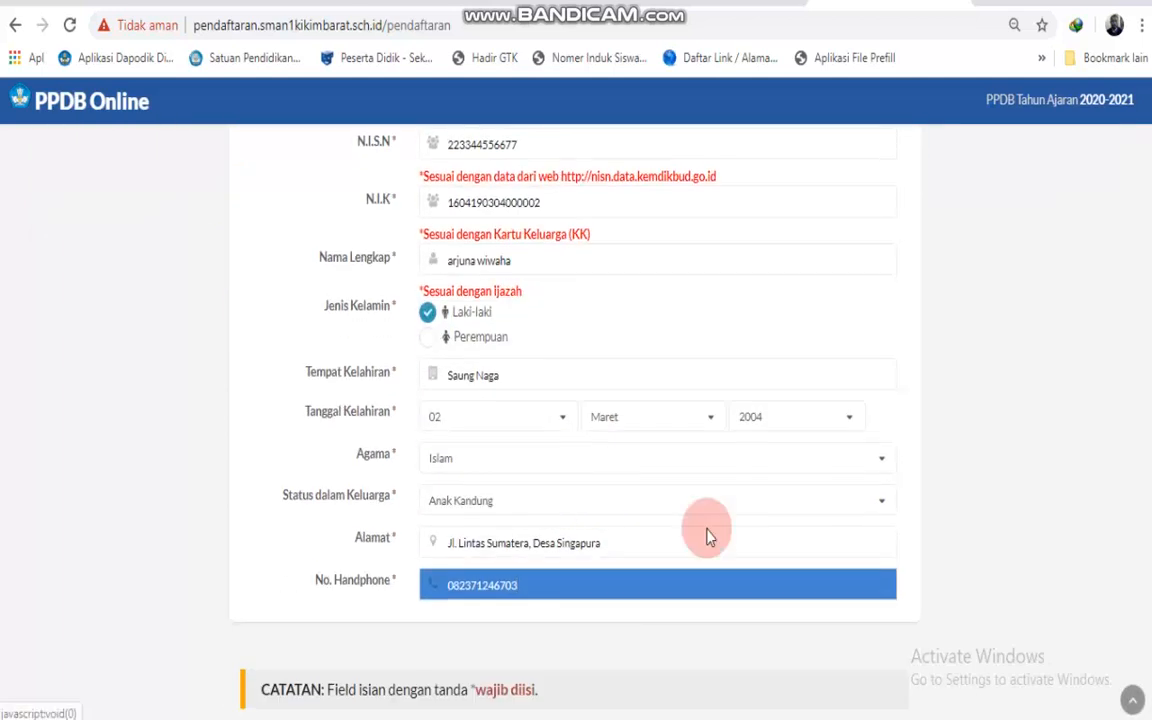
pyautogui.scroll(-2, 851, 523)
# Continue to the Data Ortu / Wali step and enter the father's name.
pyautogui.click(1036, 638)
pyautogui.scroll(5, 710, 525)
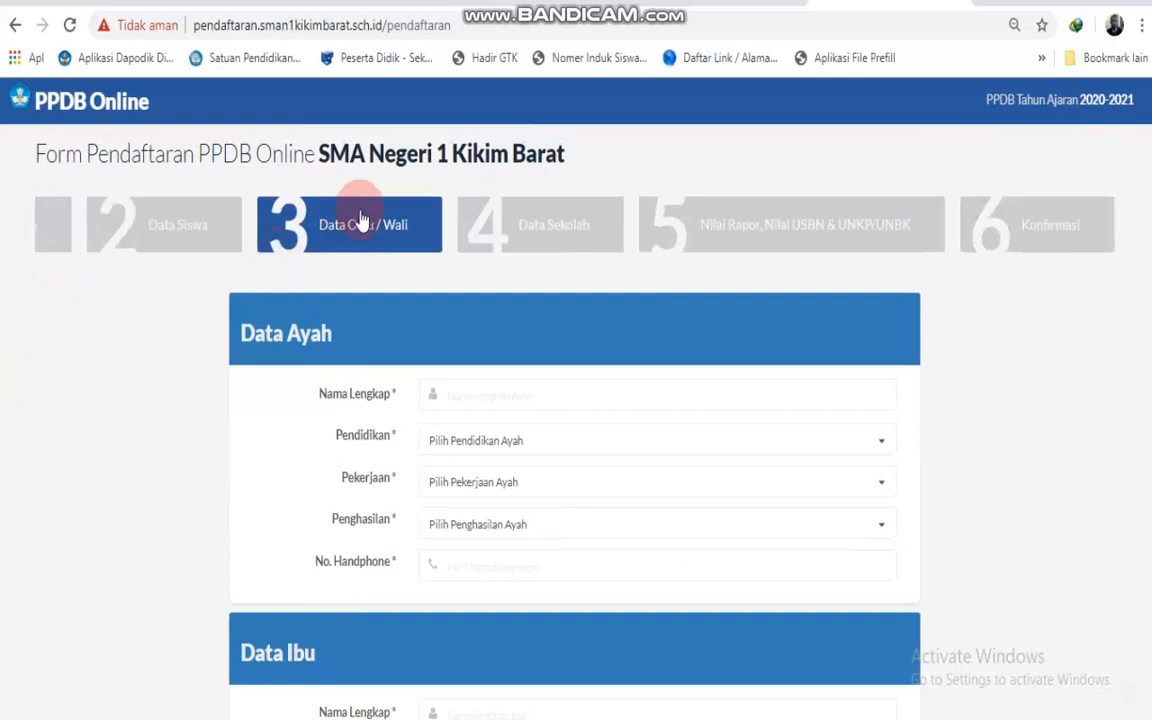
pyautogui.click(527, 394)
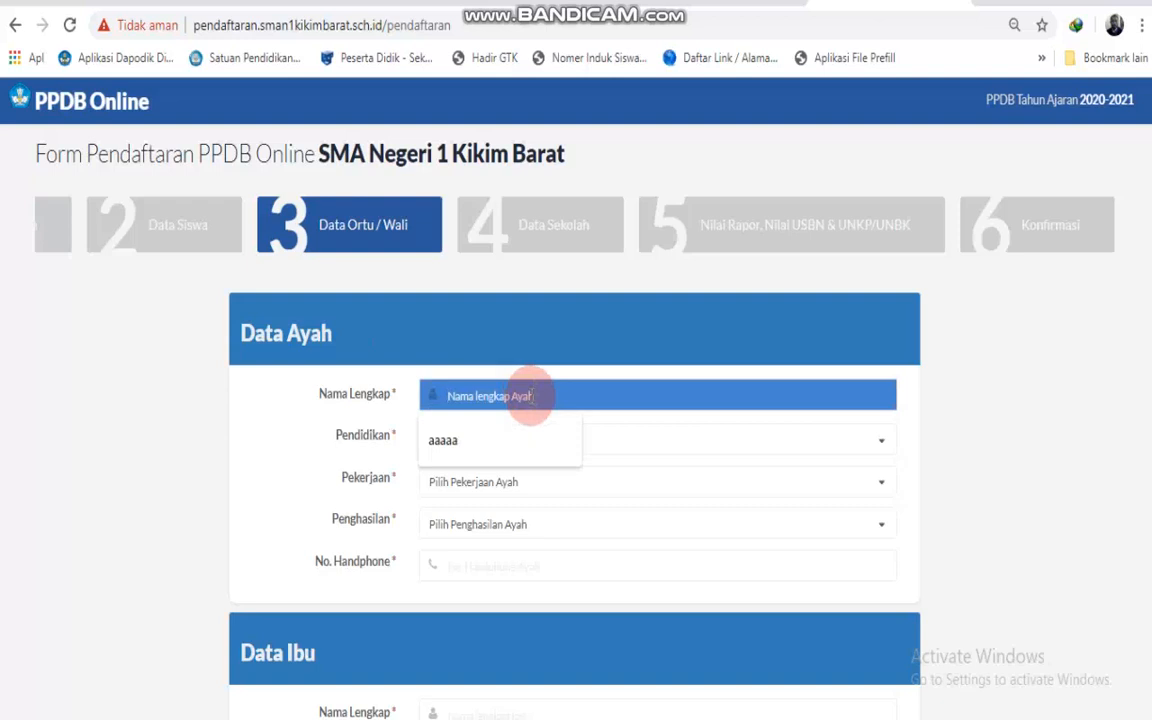
pyautogui.write('padli')
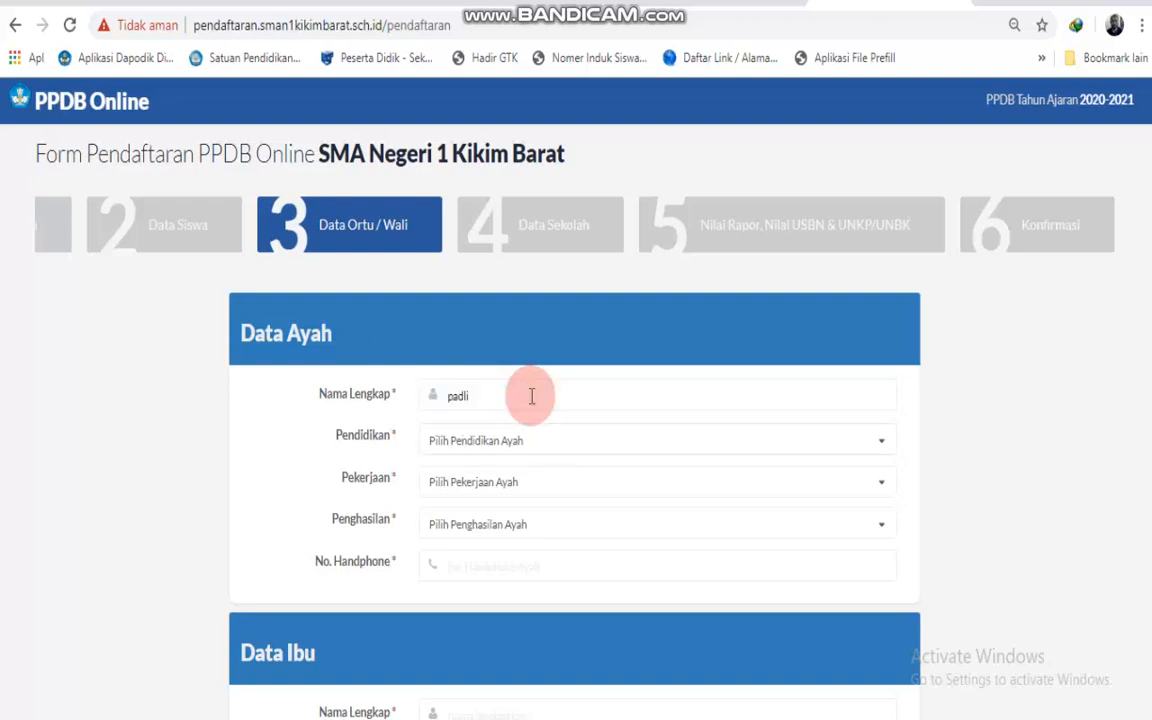
# Set the father's education SMA/SMK/MA, job Buruh, income 500-1jt, and enter his phone.
pyautogui.click(527, 444)
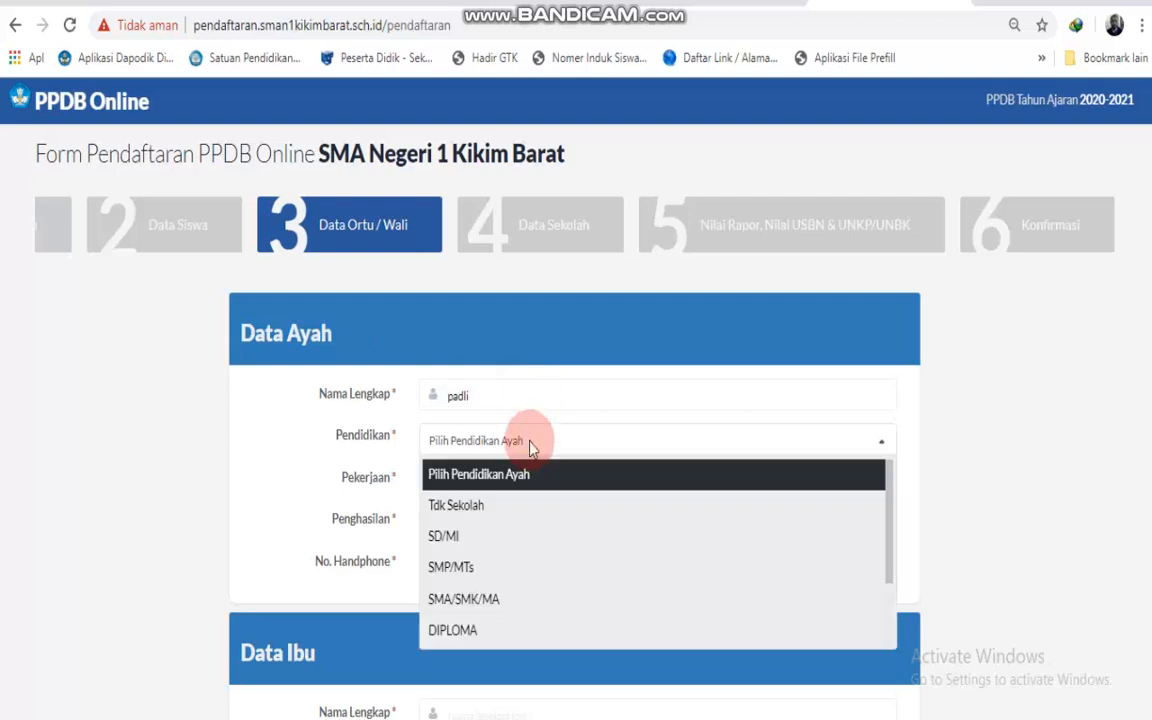
pyautogui.scroll(-2, 506, 600)
pyautogui.click(492, 580)
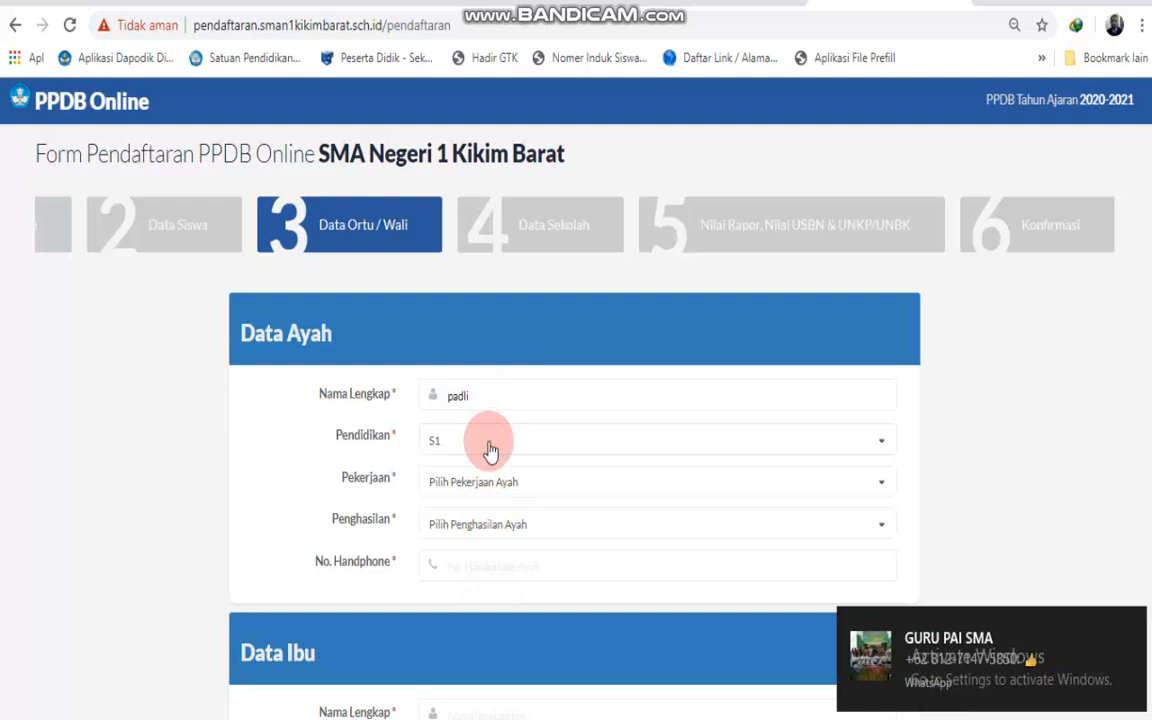
pyautogui.click(489, 442)
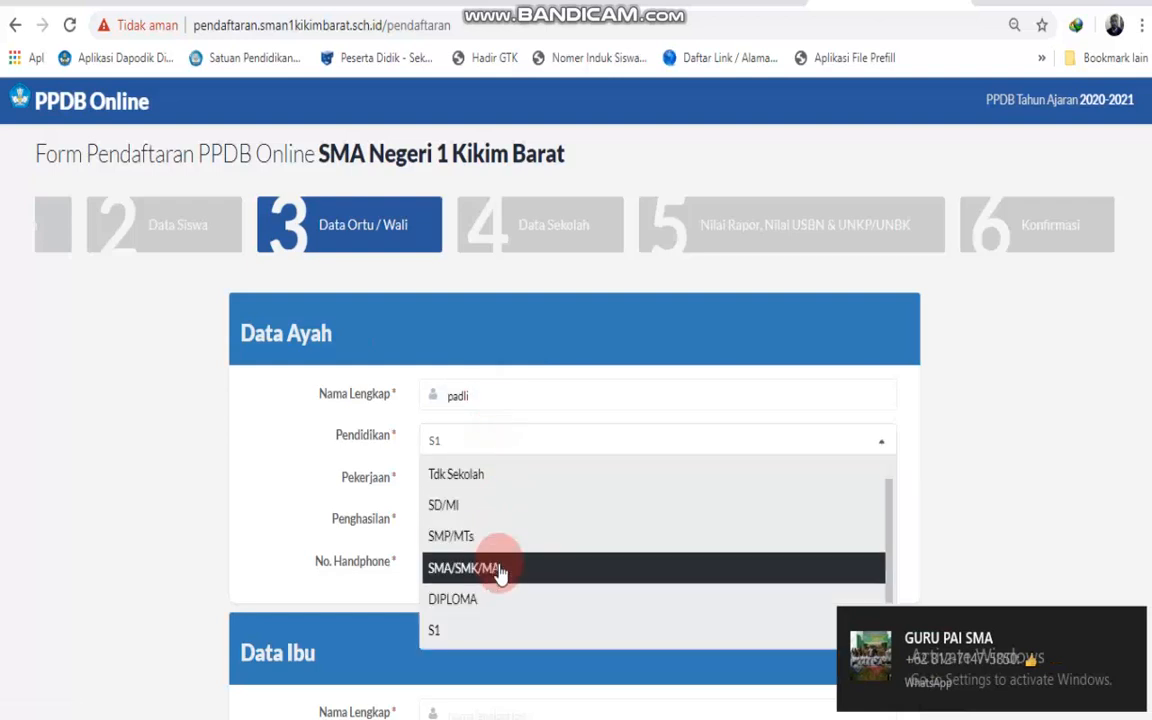
pyautogui.click(497, 567)
pyautogui.click(500, 484)
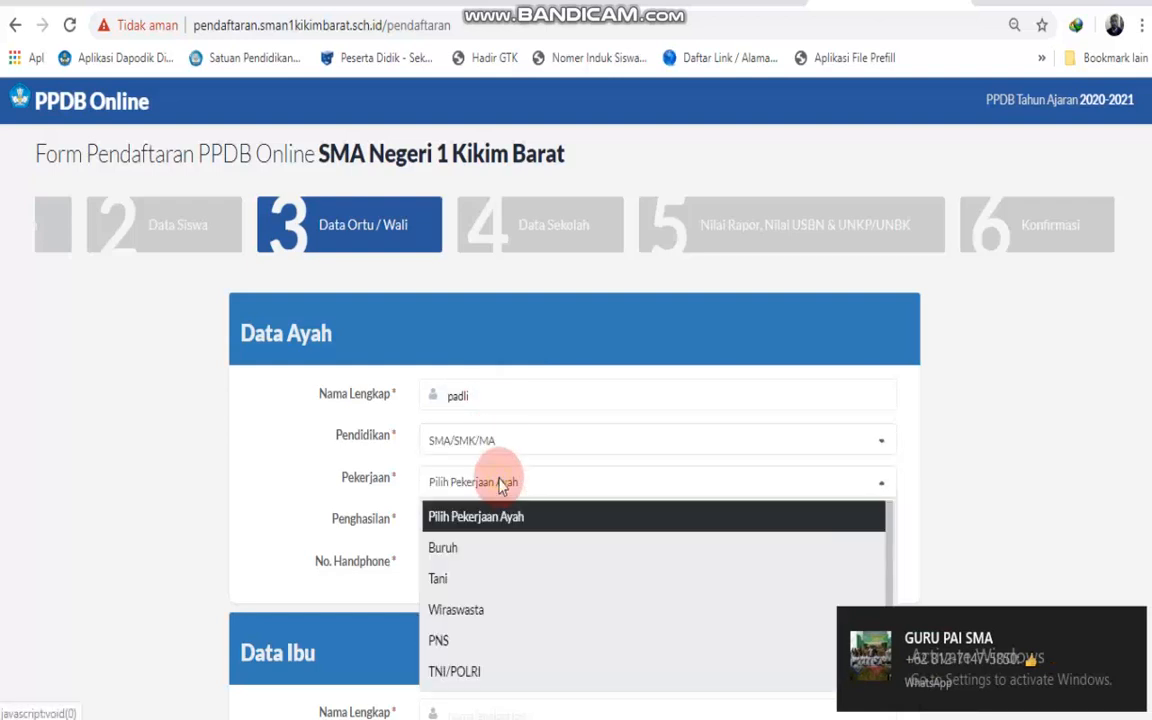
pyautogui.click(489, 558)
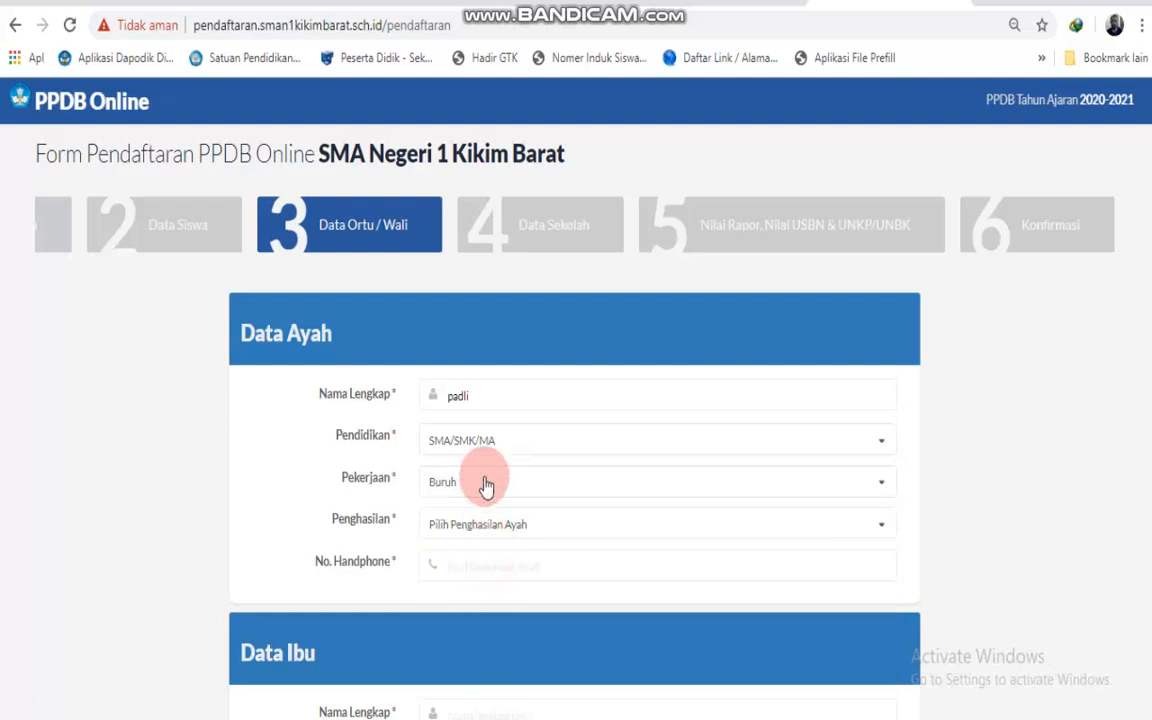
pyautogui.click(489, 526)
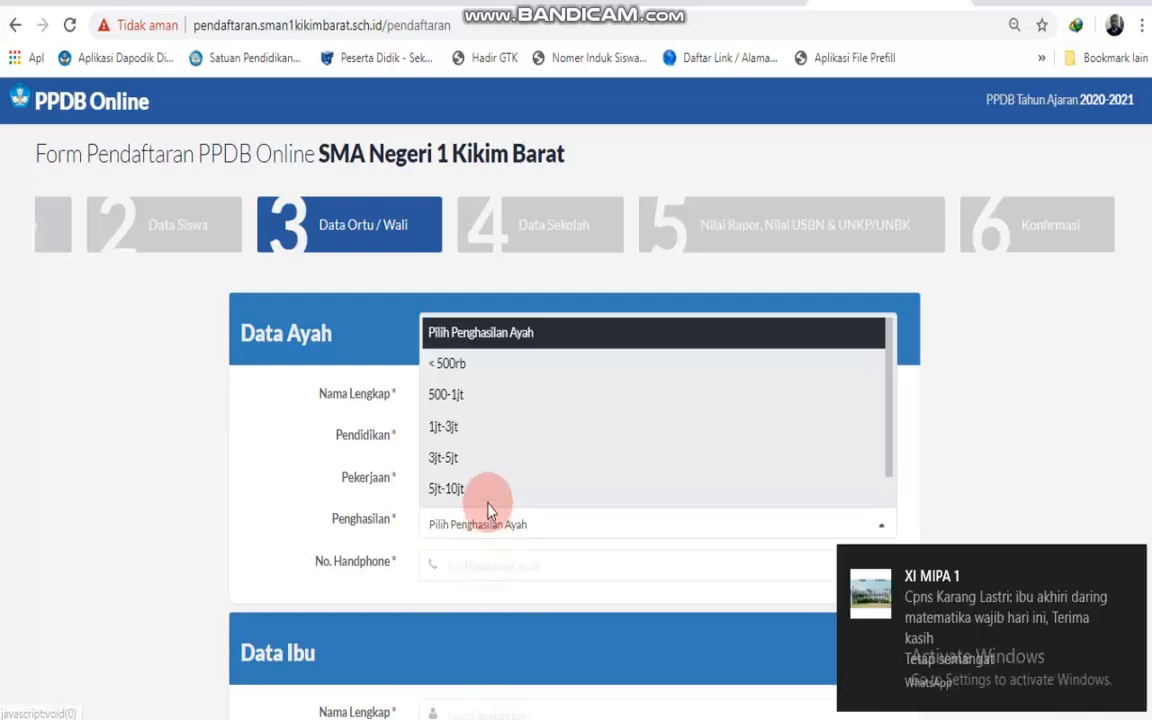
pyautogui.click(480, 398)
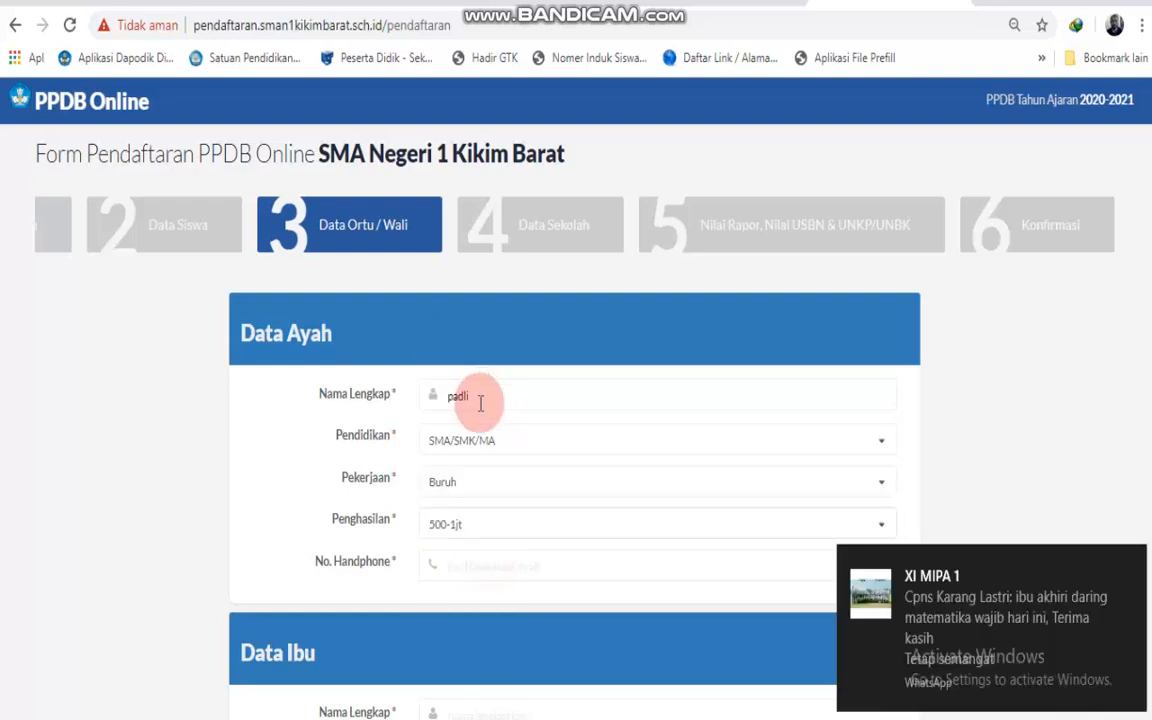
pyautogui.click(477, 566)
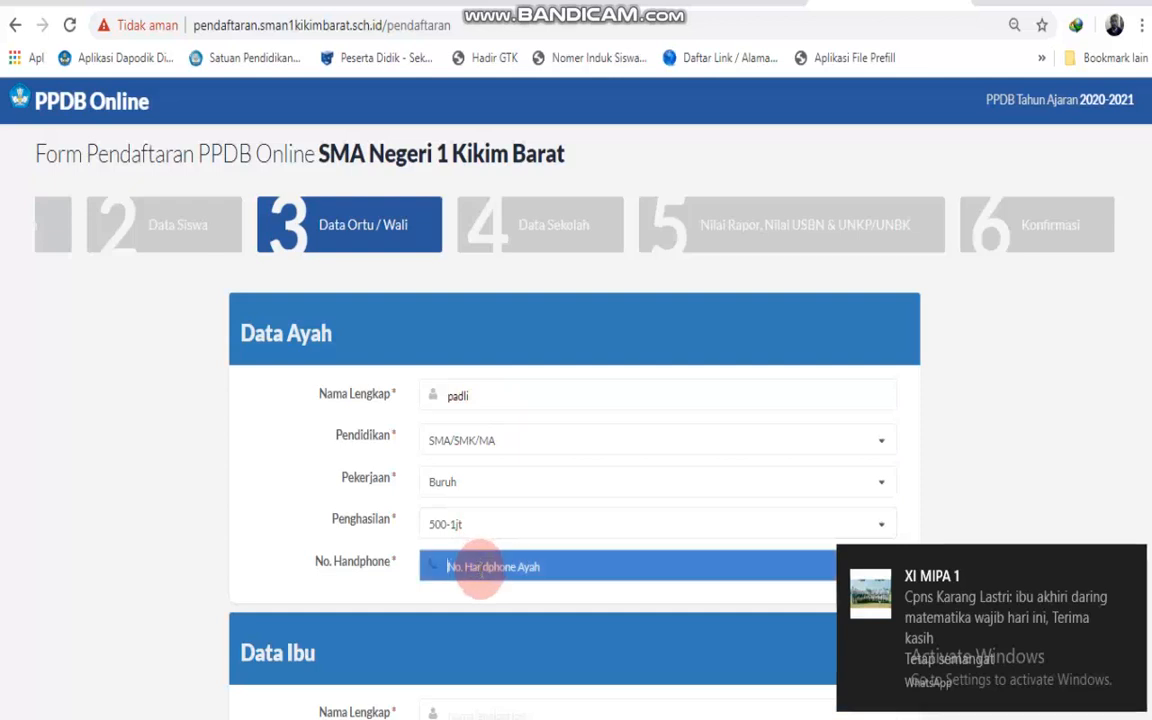
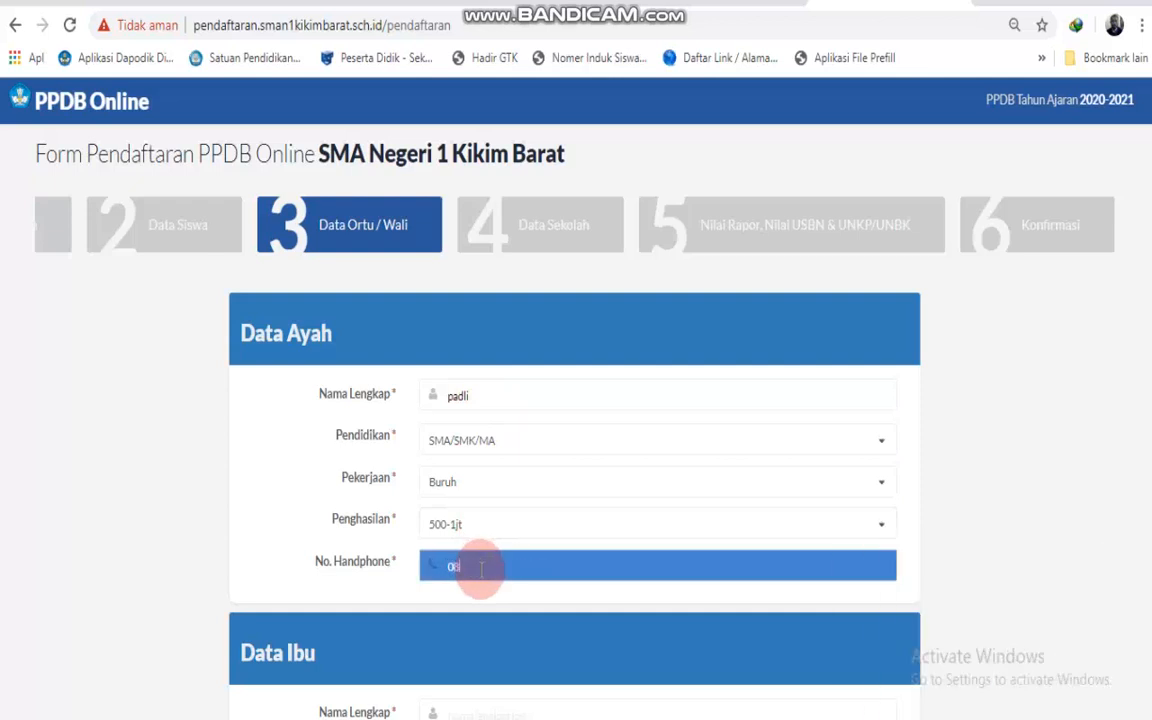
pyautogui.scroll(-2, 605, 525)
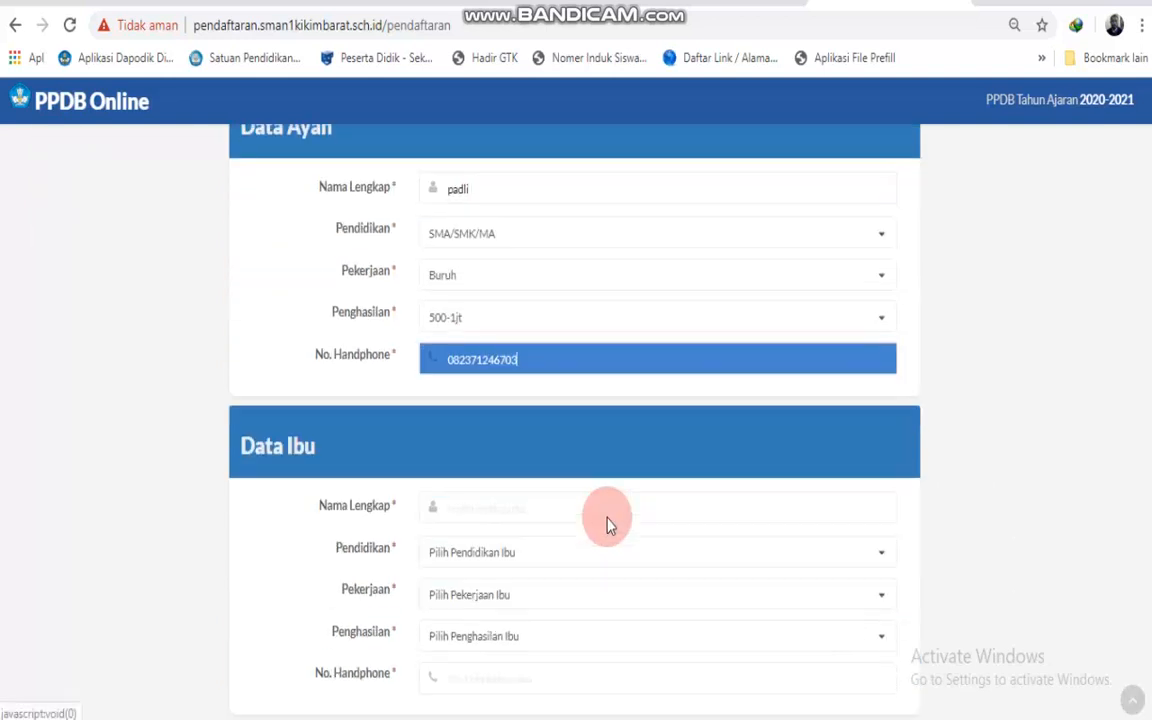
# Enter the mother's name and set her education to SMP/MTs.
pyautogui.click(594, 505)
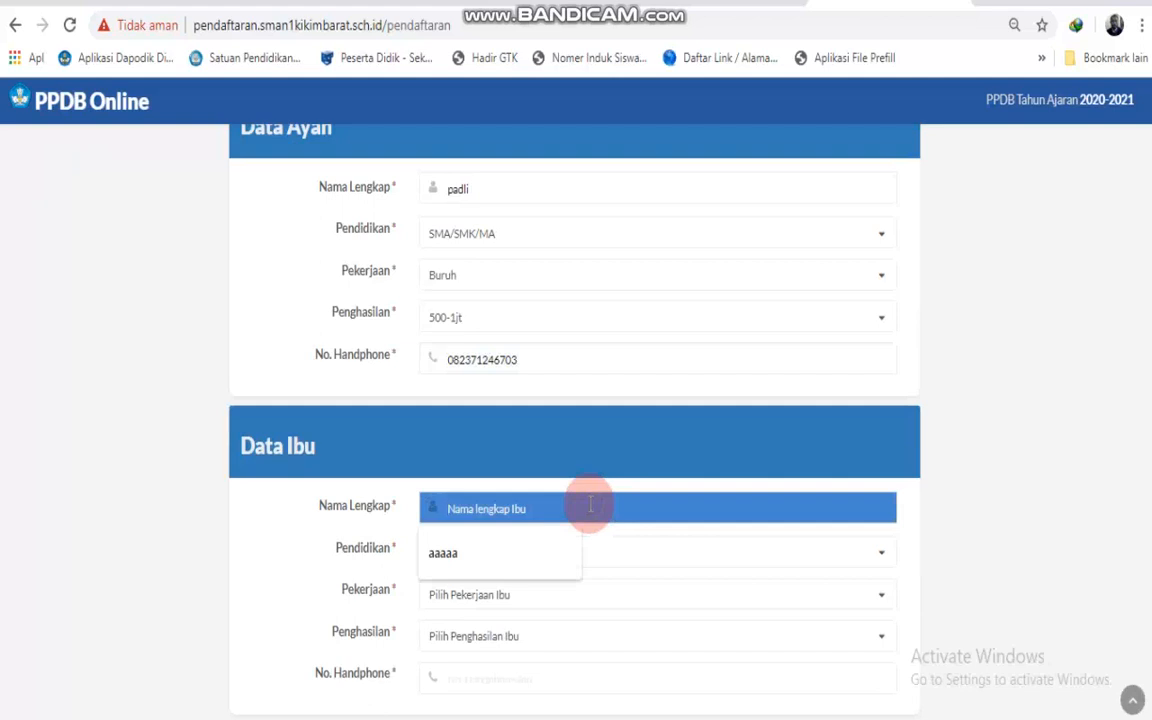
pyautogui.write('jamilah')
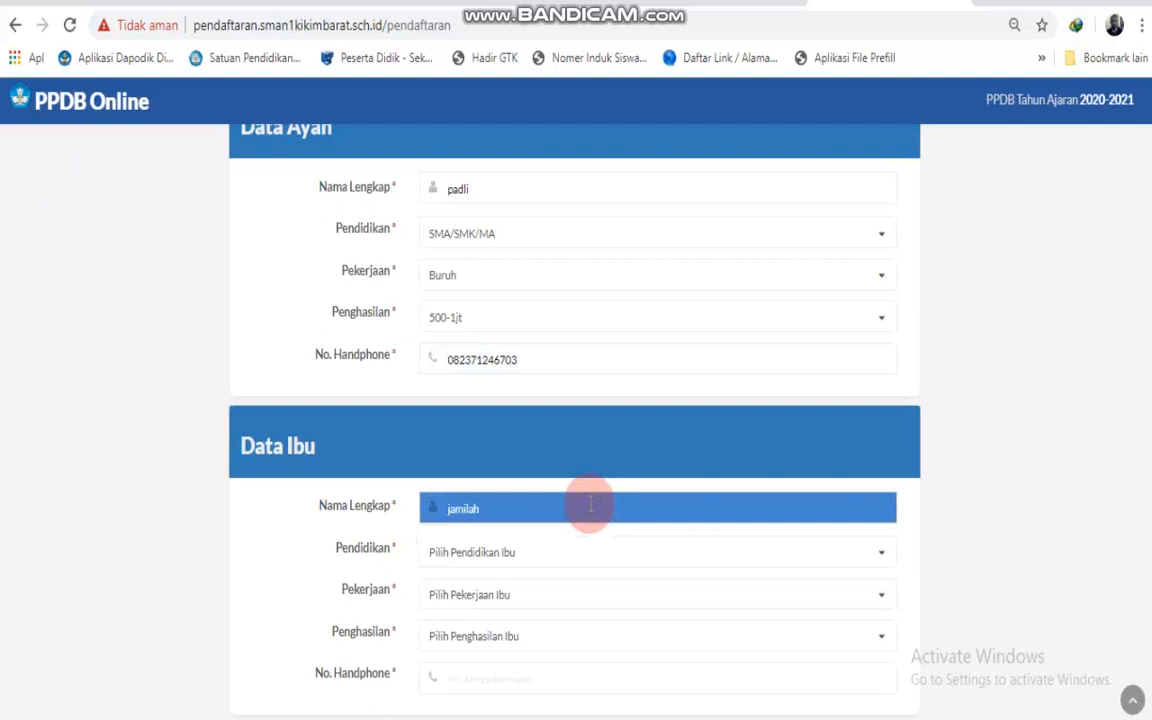
pyautogui.click(615, 553)
pyautogui.click(540, 456)
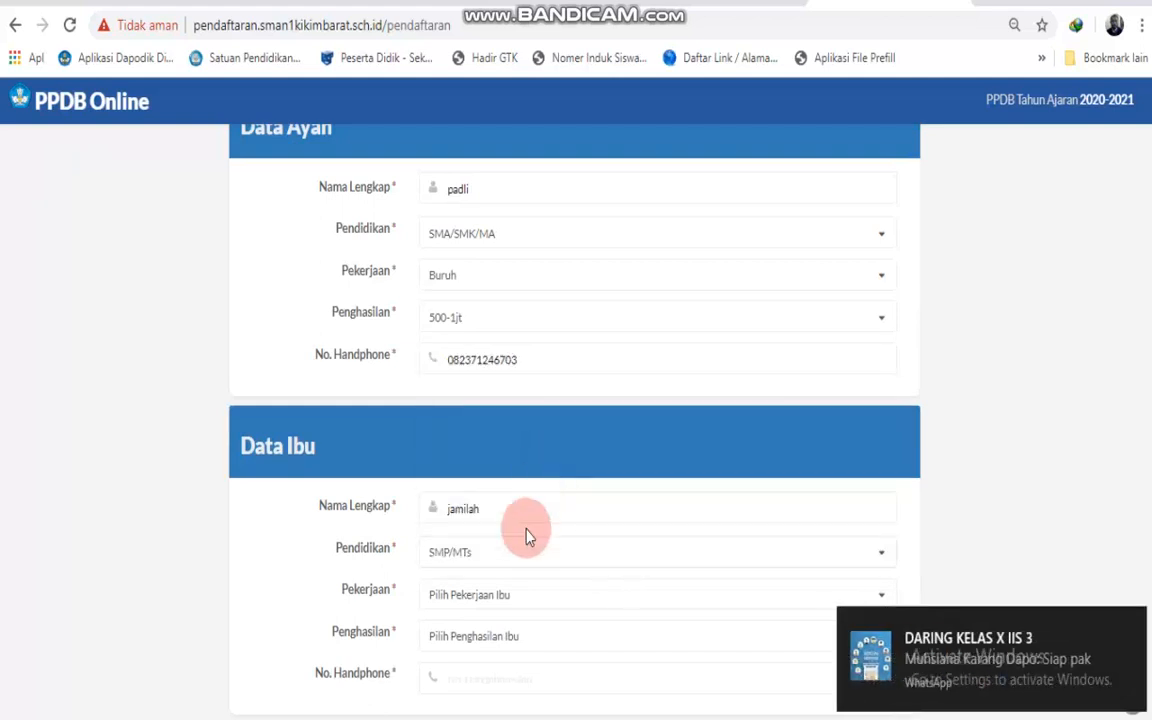
# Set the mother's job to Ibu Rumah Tangga, income < 500rb, and enter her phone.
pyautogui.click(463, 600)
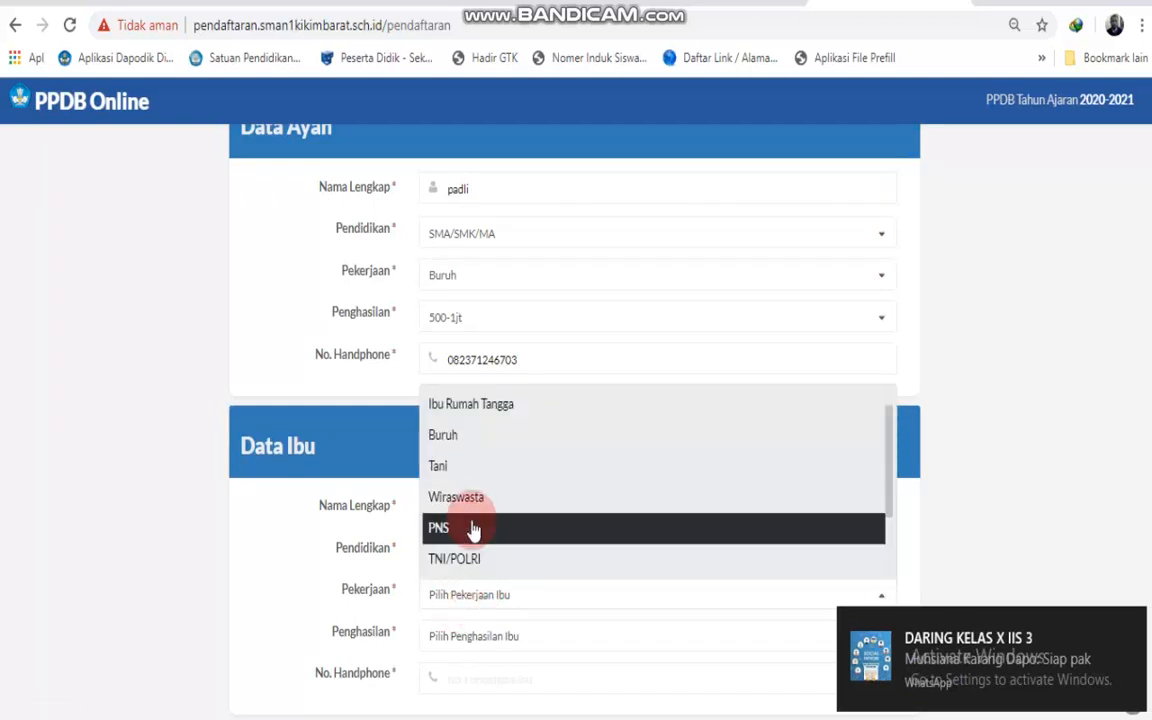
pyautogui.click(473, 528)
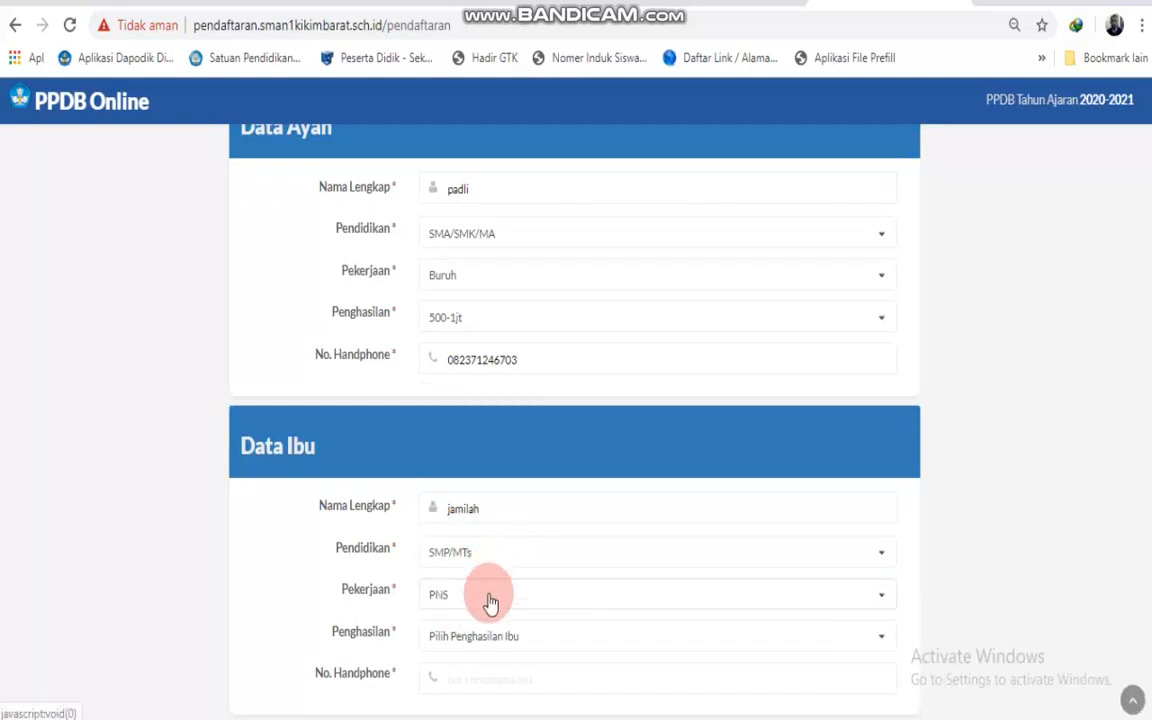
pyautogui.click(487, 592)
pyautogui.scroll(-1, 476, 532)
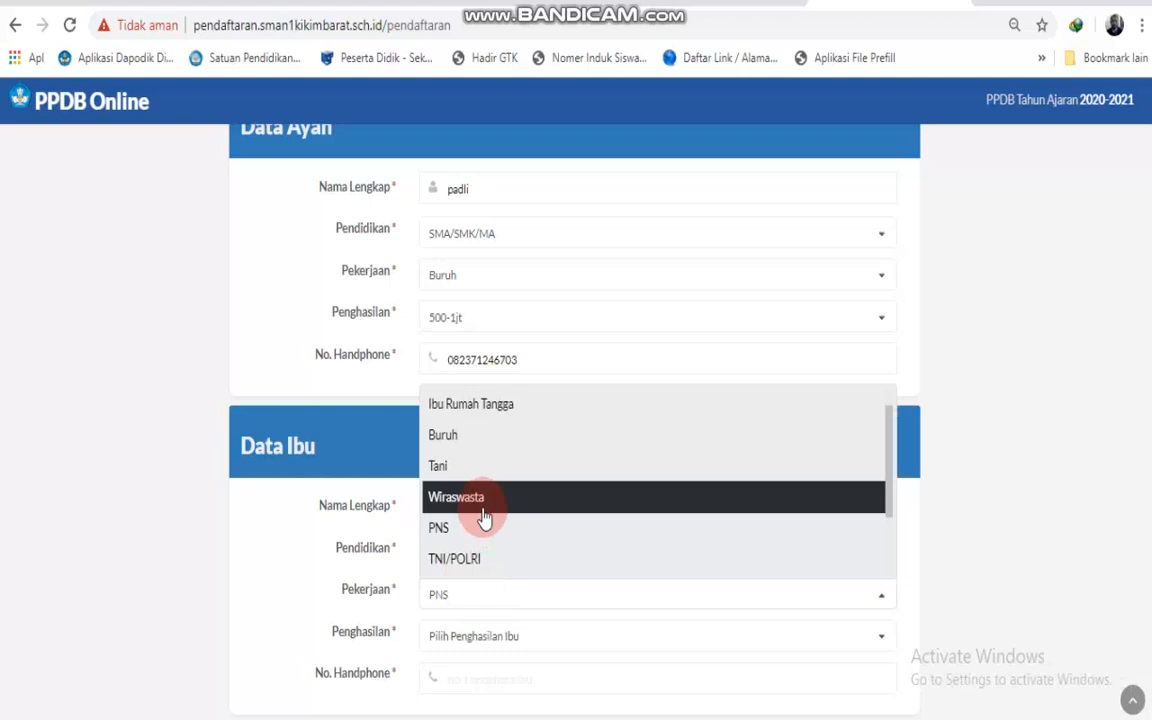
pyautogui.click(523, 410)
pyautogui.scroll(-1, 517, 496)
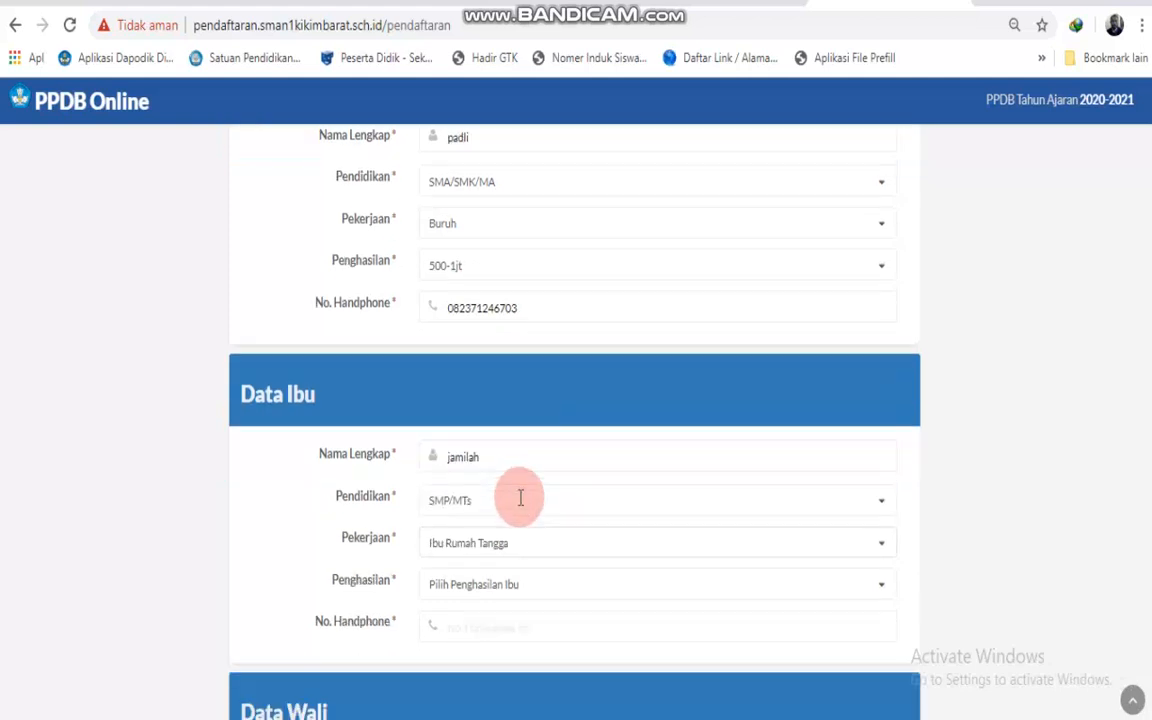
pyautogui.click(518, 532)
pyautogui.click(494, 378)
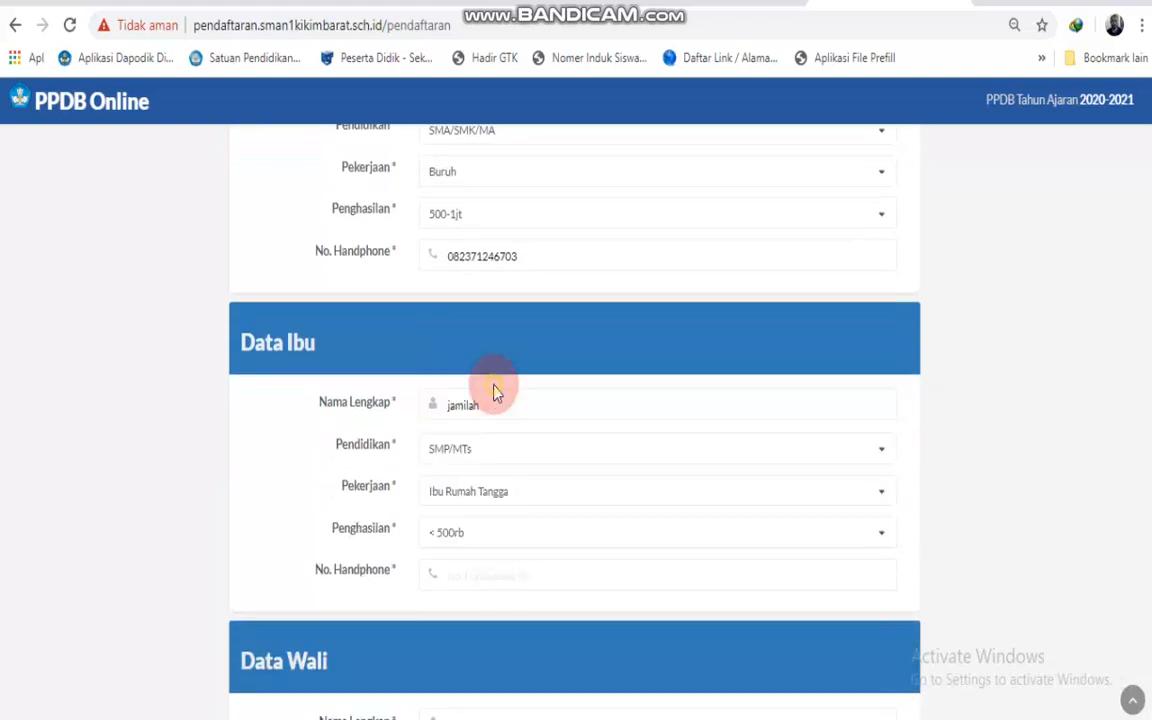
pyautogui.click(500, 568)
pyautogui.scroll(-3, 497, 565)
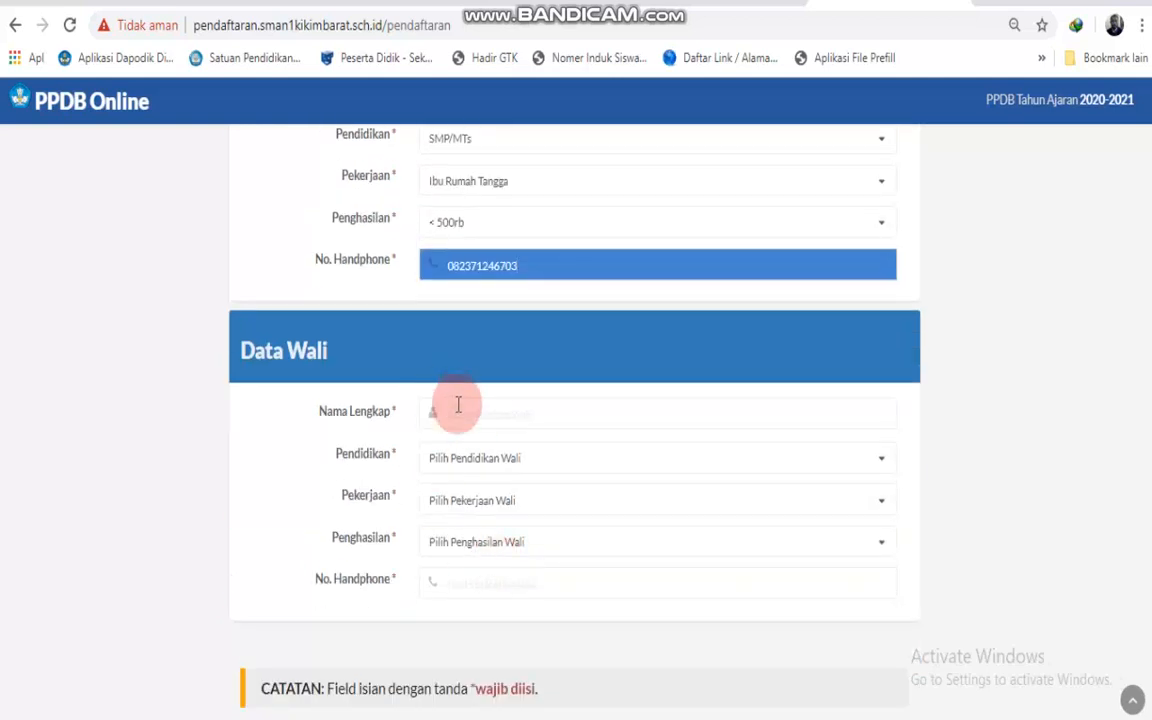
# Enter the guardian's name with education SD/MI, job Wiraswasta and income 5jt-10jt.
pyautogui.click(472, 414)
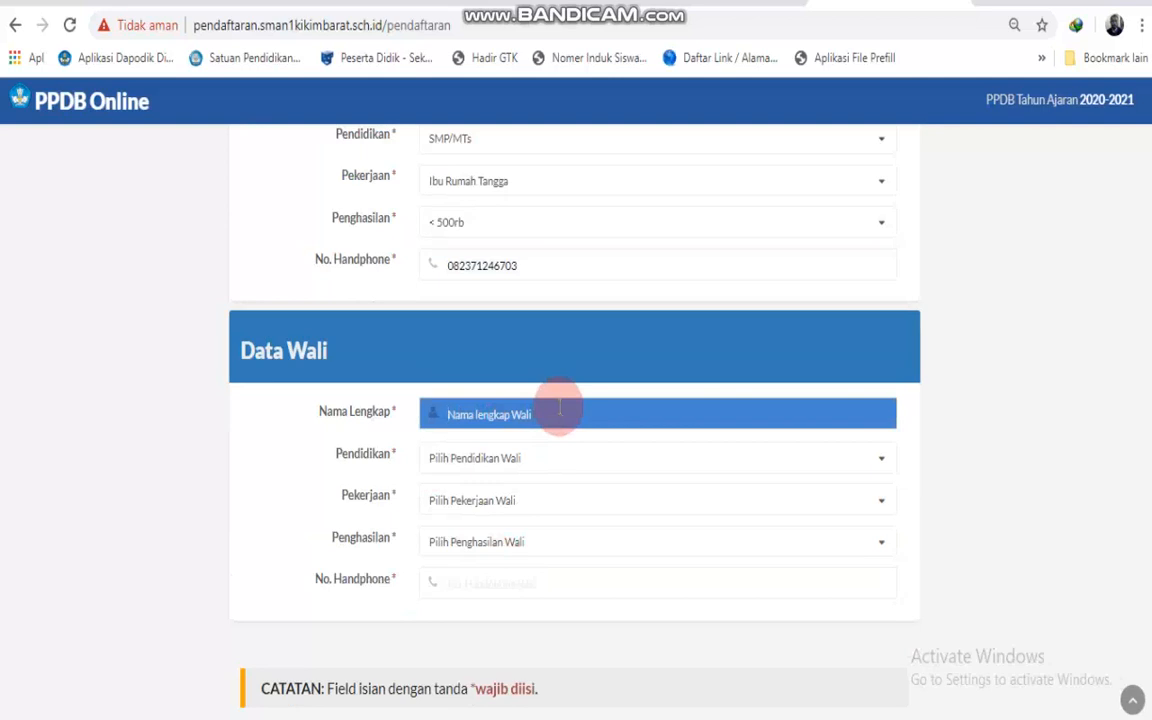
pyautogui.write('rudi')
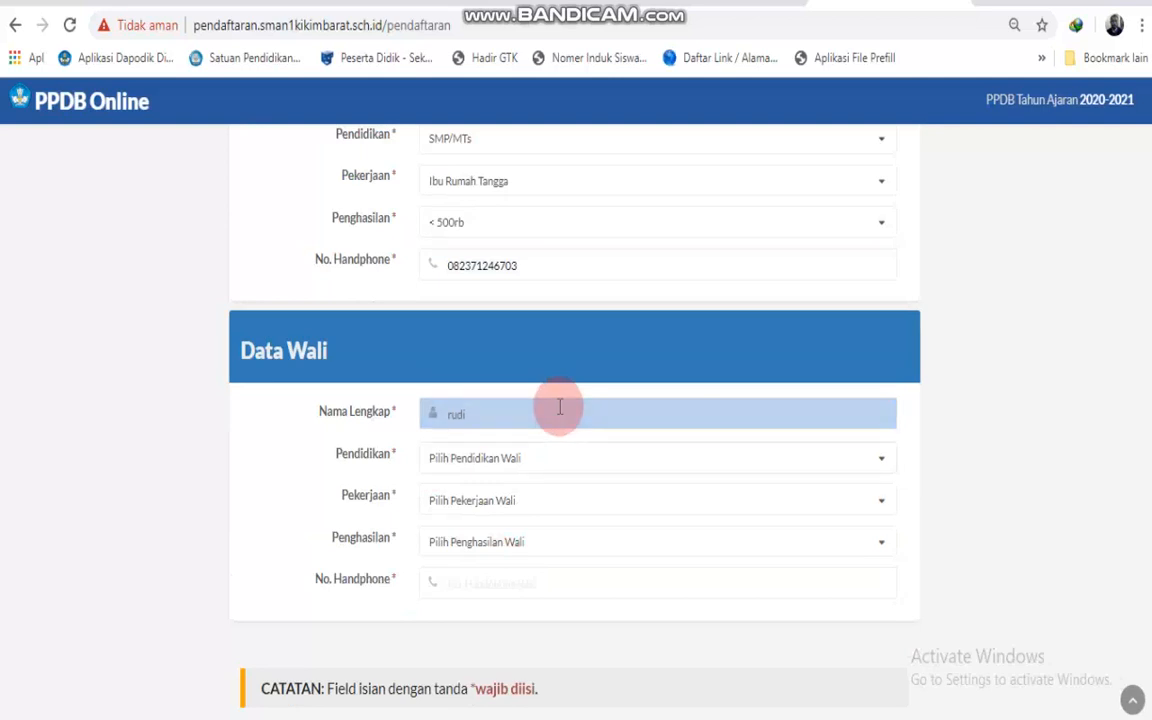
pyautogui.click(558, 460)
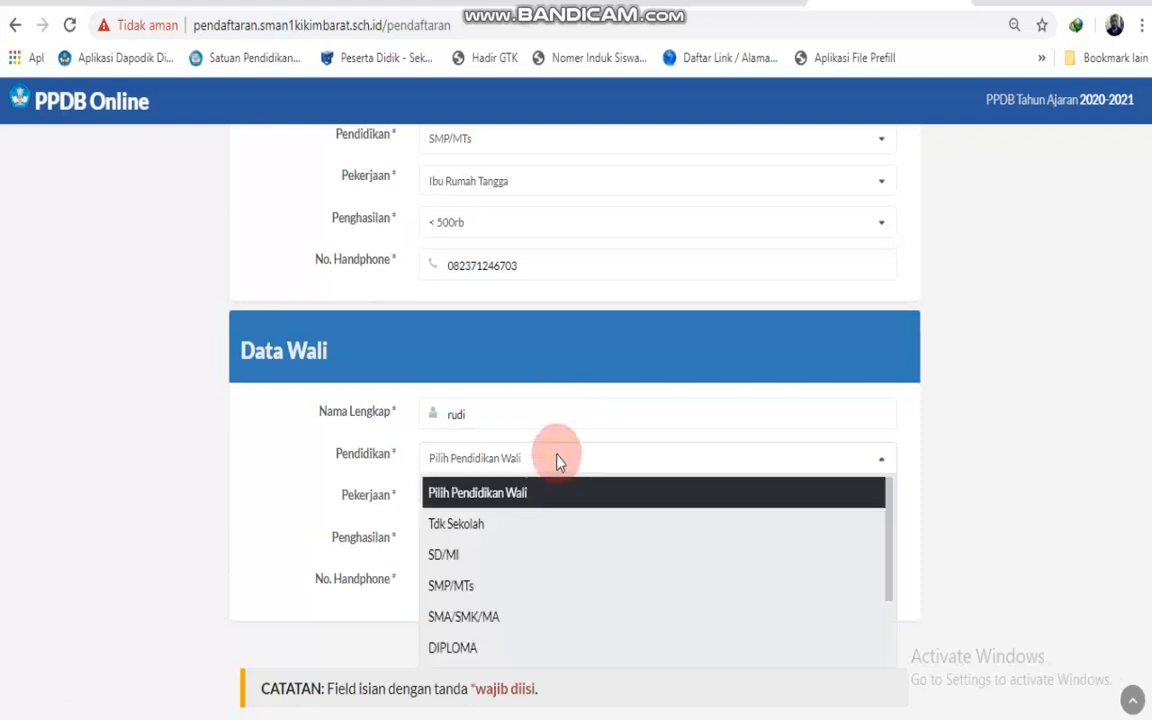
pyautogui.click(490, 556)
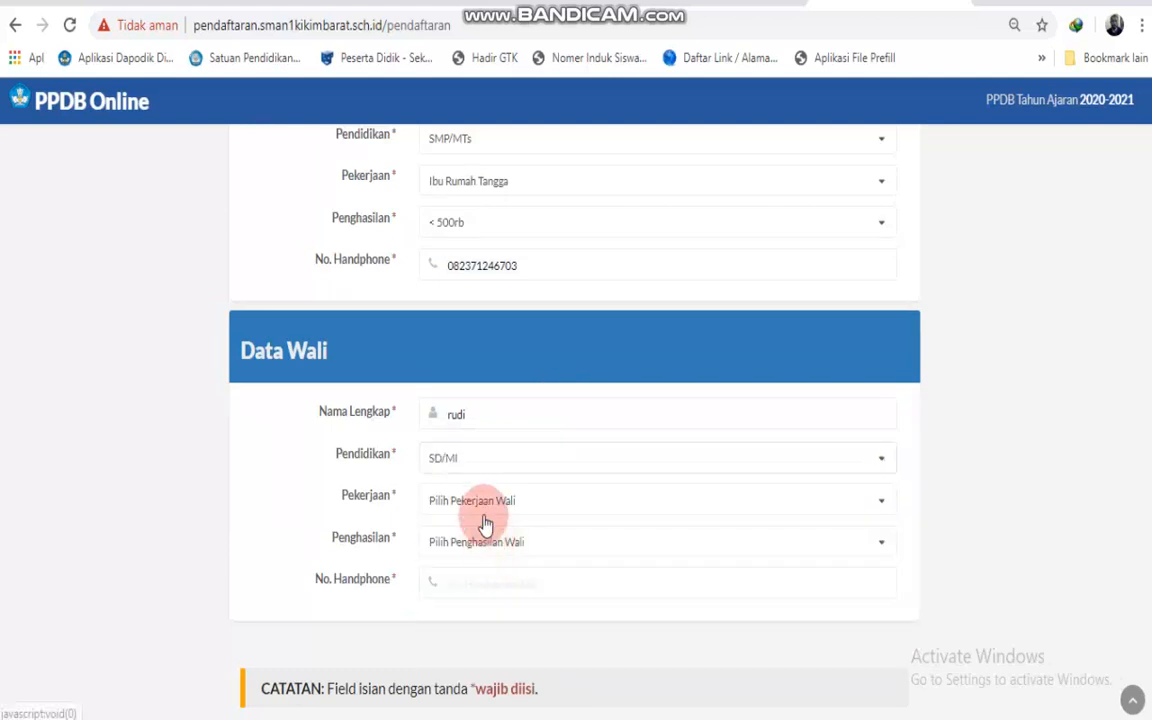
pyautogui.click(481, 505)
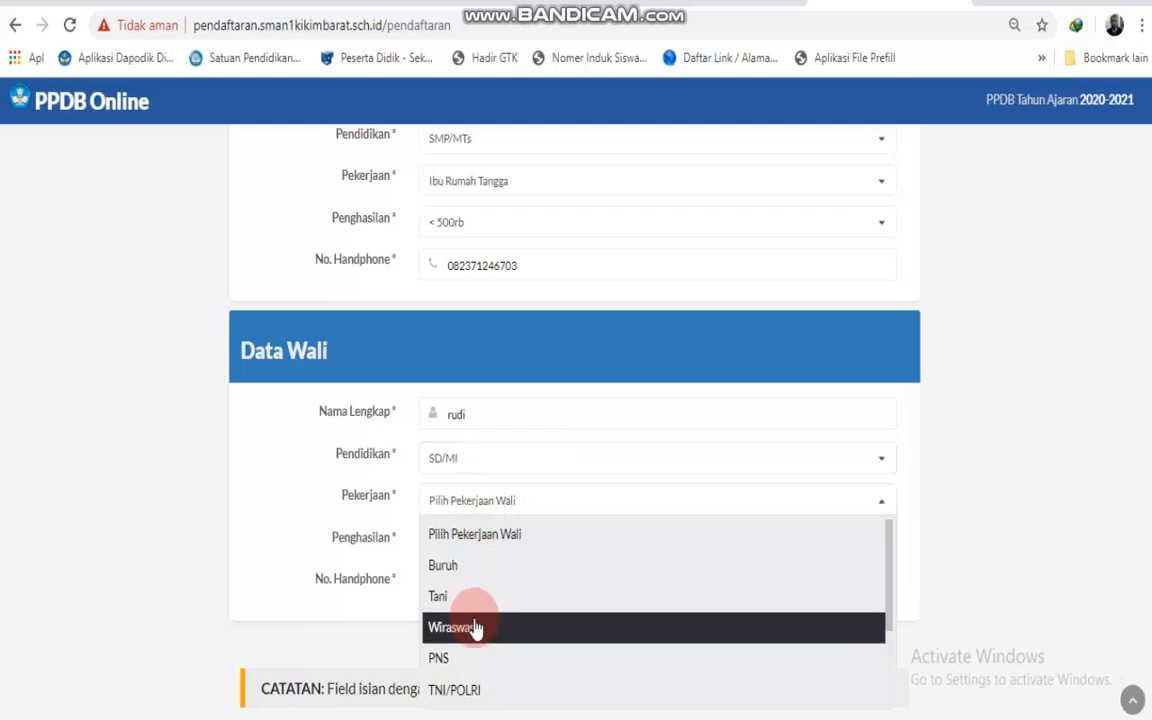
pyautogui.click(476, 625)
pyautogui.click(472, 545)
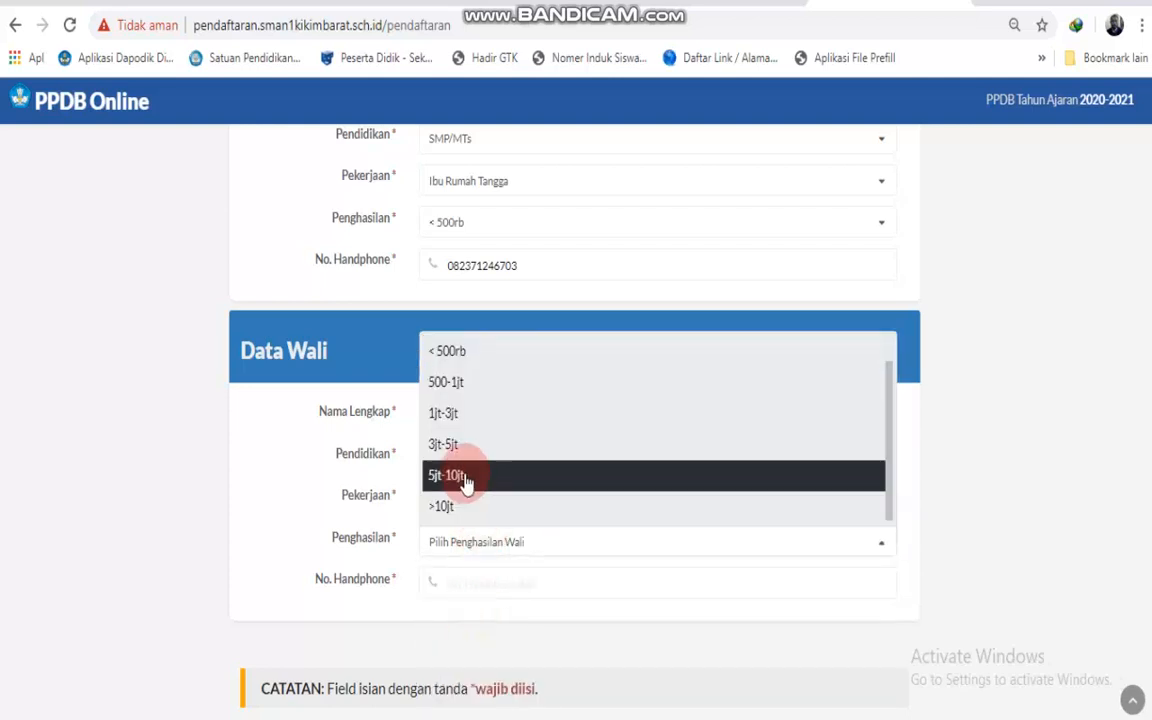
pyautogui.click(463, 477)
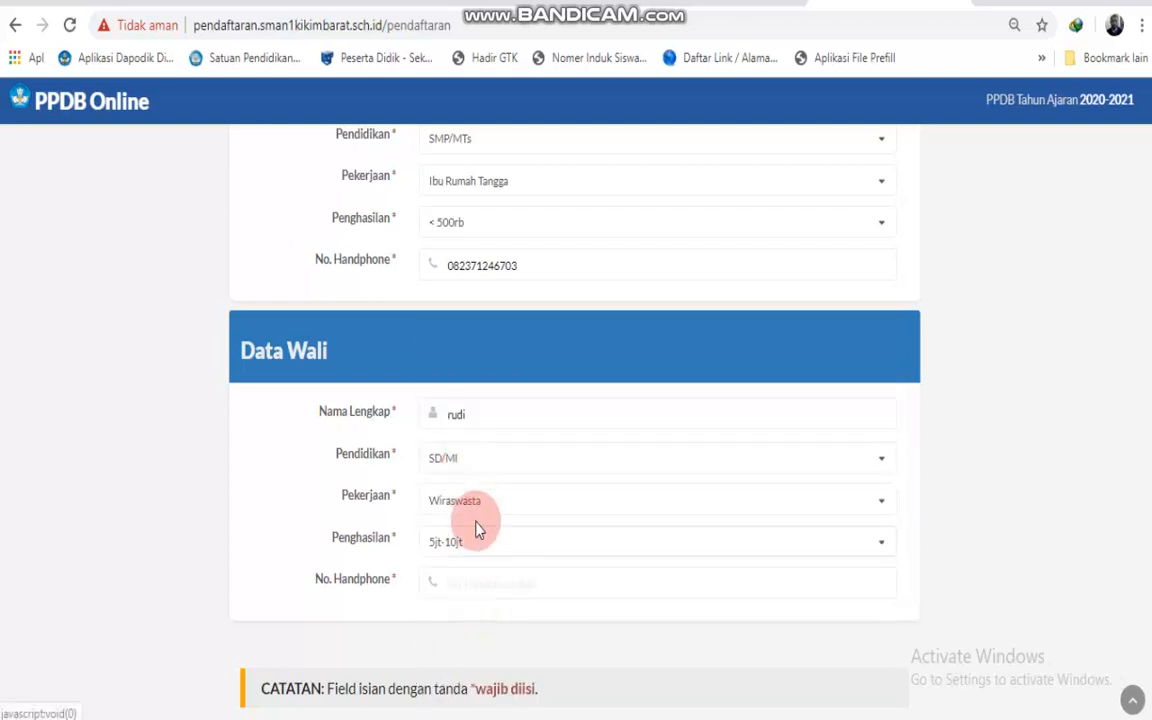
# Enter the guardian's phone number and continue to the Data Sekolah step.
pyautogui.click(483, 580)
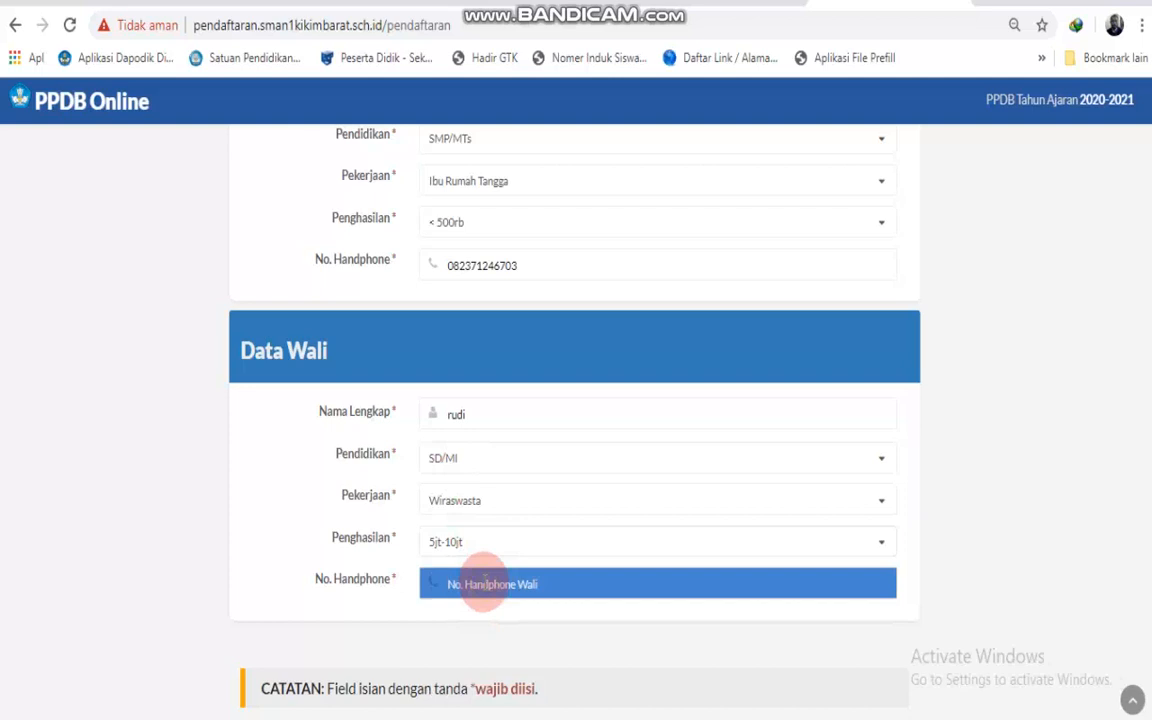
pyautogui.scroll(-1, 483, 580)
pyautogui.scroll(3, 458, 545)
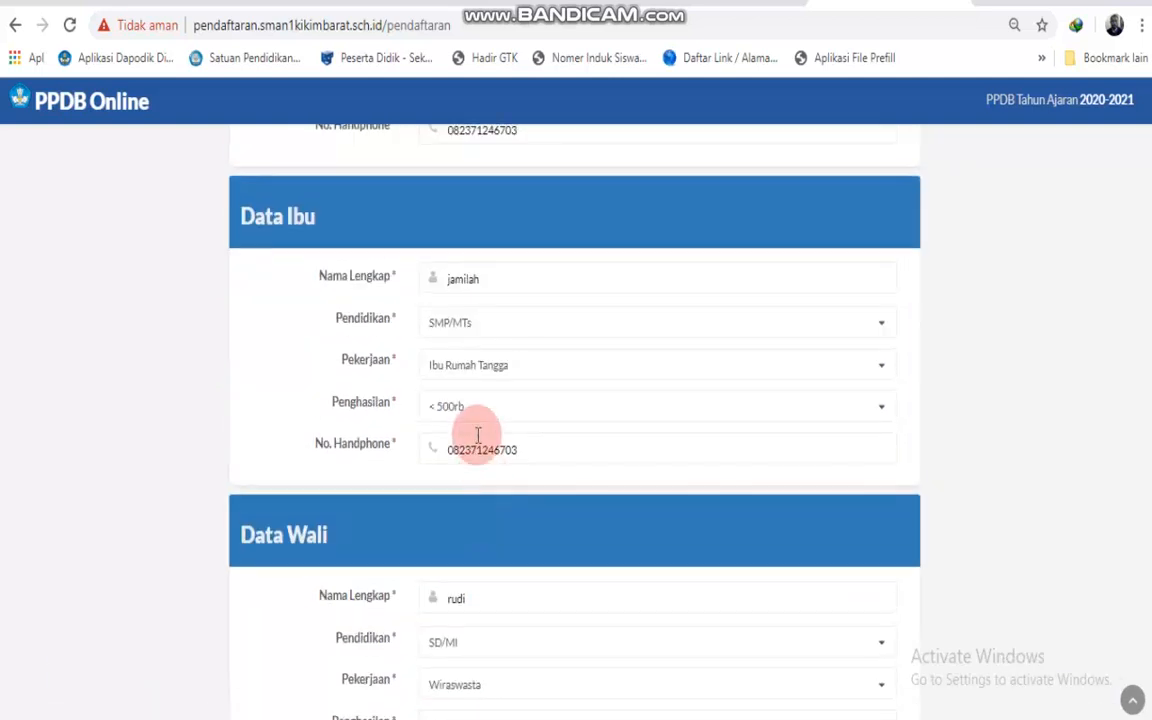
pyautogui.scroll(4, 447, 368)
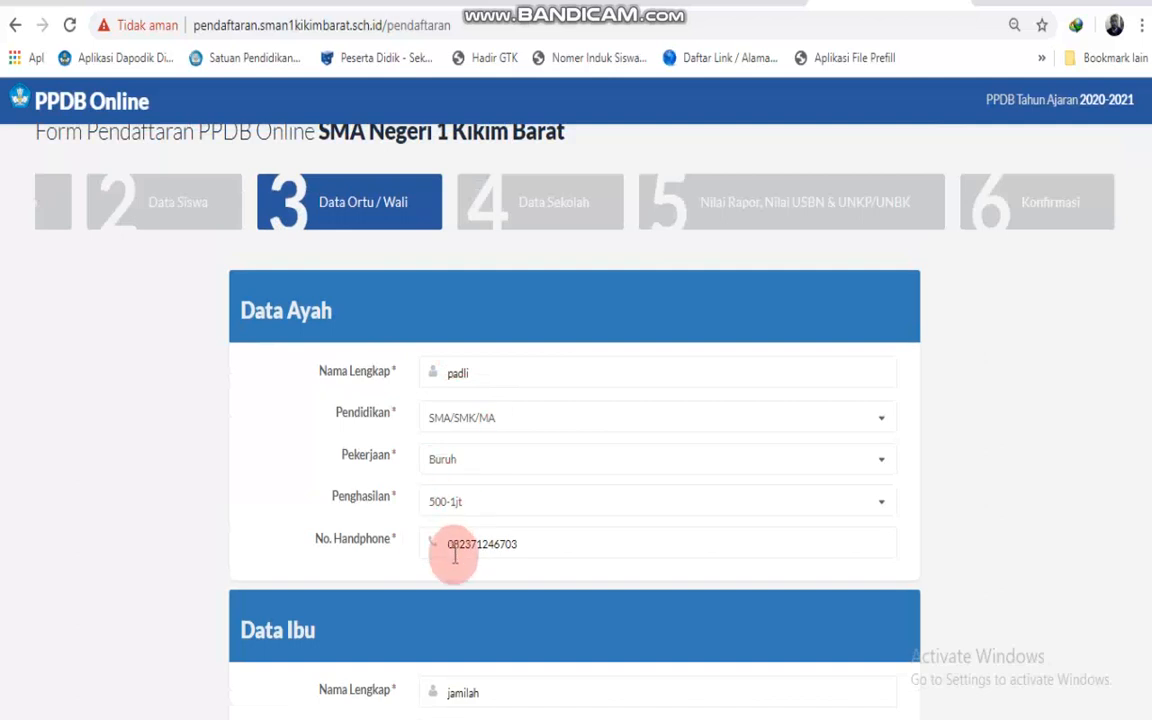
pyautogui.scroll(-7, 510, 638)
pyautogui.click(1038, 645)
pyautogui.click(468, 247)
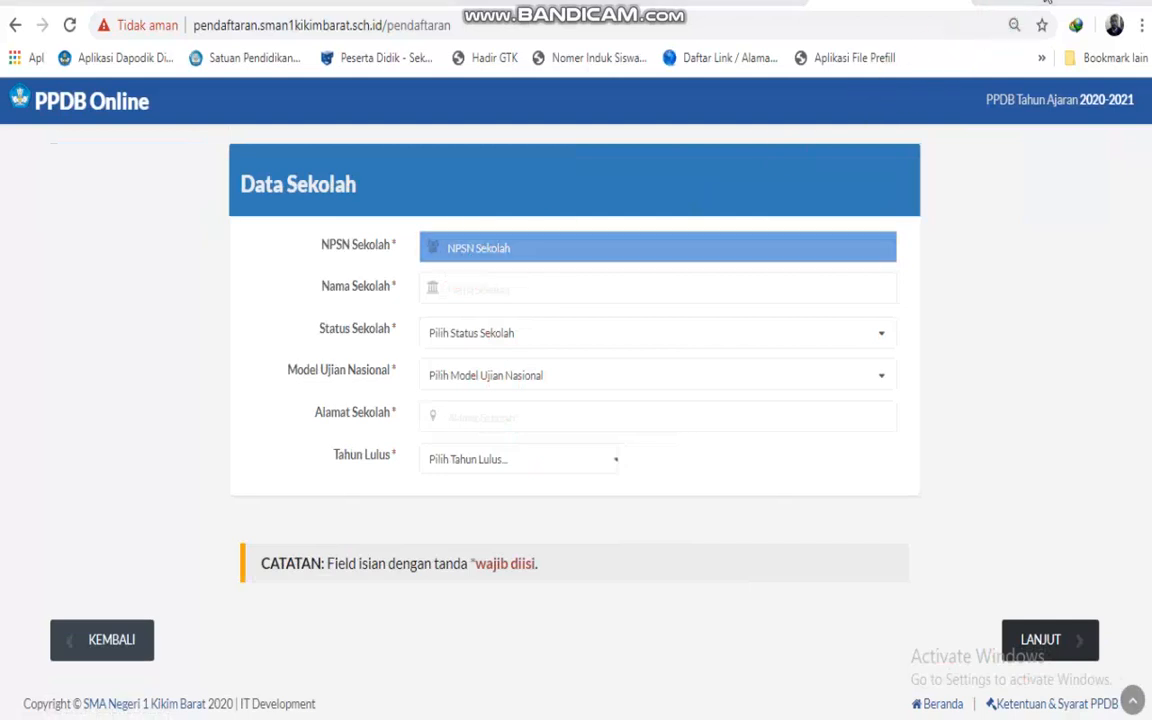
# Paste NPSN 10648554 and enter the school name Mts N 3 Lahat.
pyautogui.click(491, 250)
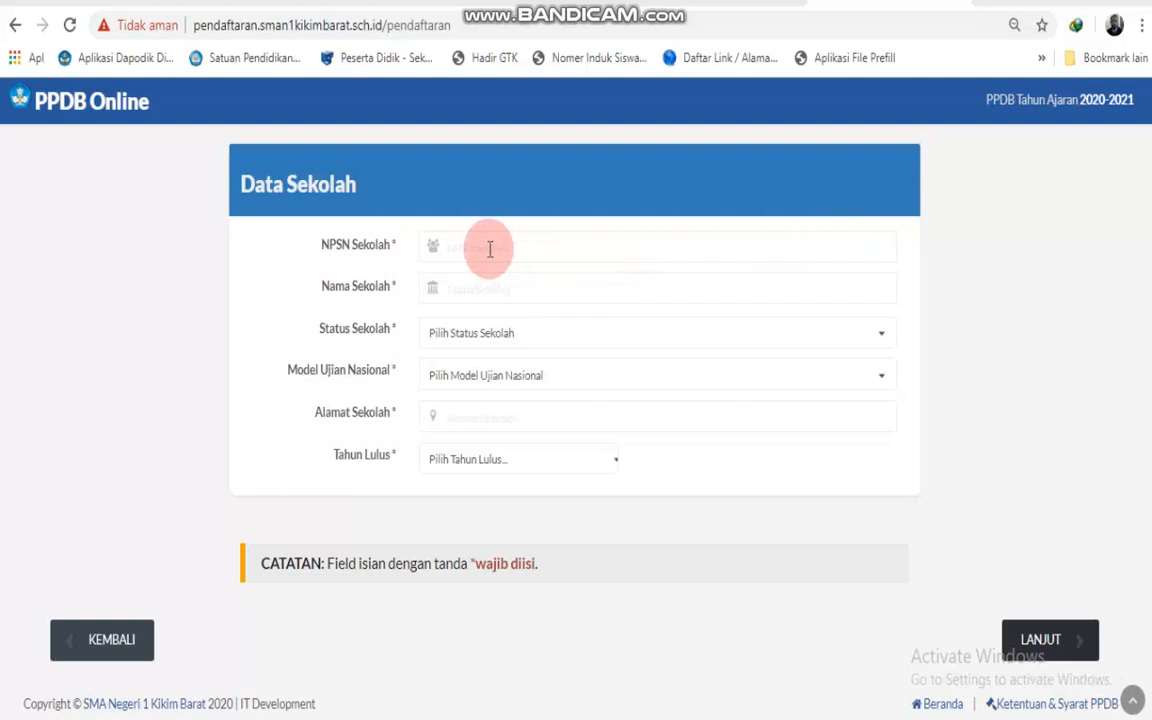
pyautogui.click(490, 249)
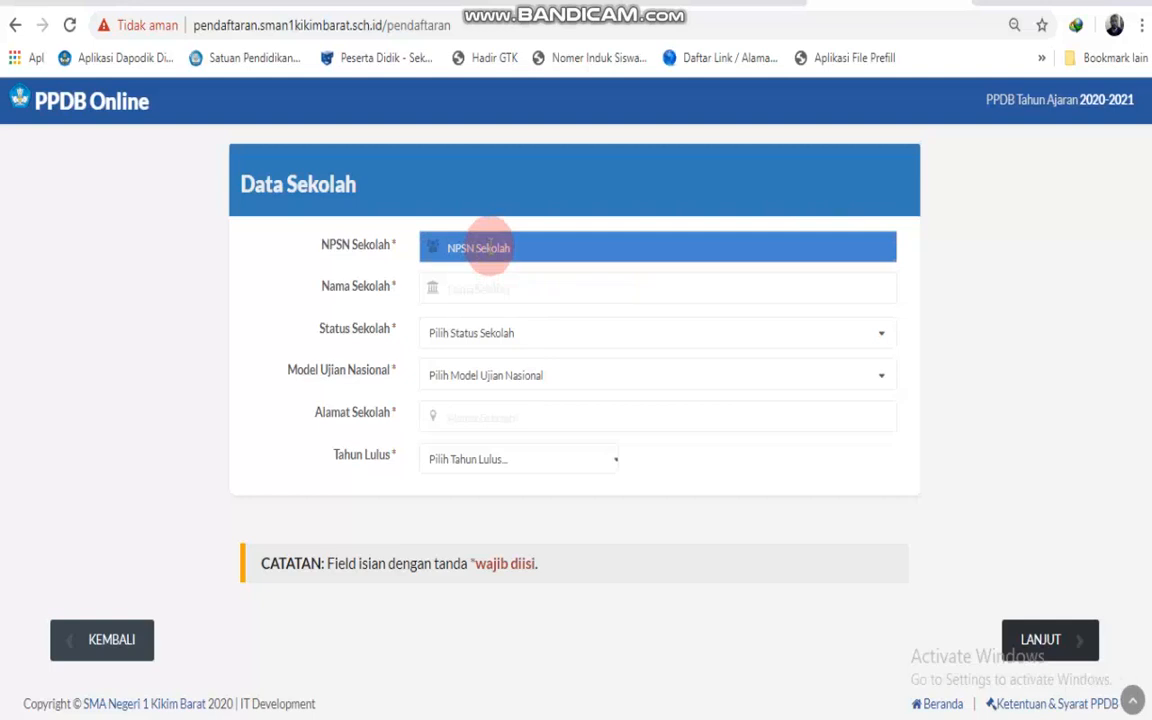
pyautogui.write('10648554')
pyautogui.moveTo(492, 262); pyautogui.dragTo(519, 285)
pyautogui.write('MI')
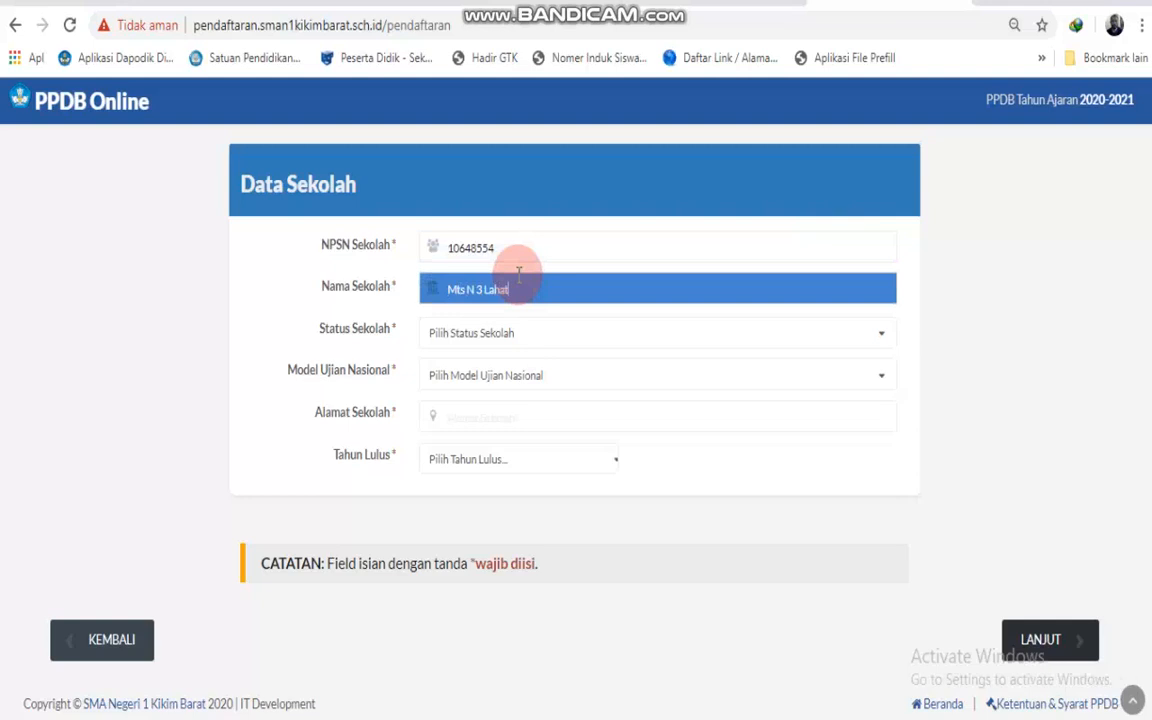
# Set school status to NEGERI, exam model to UNBK, and enter the school address.
pyautogui.click(522, 334)
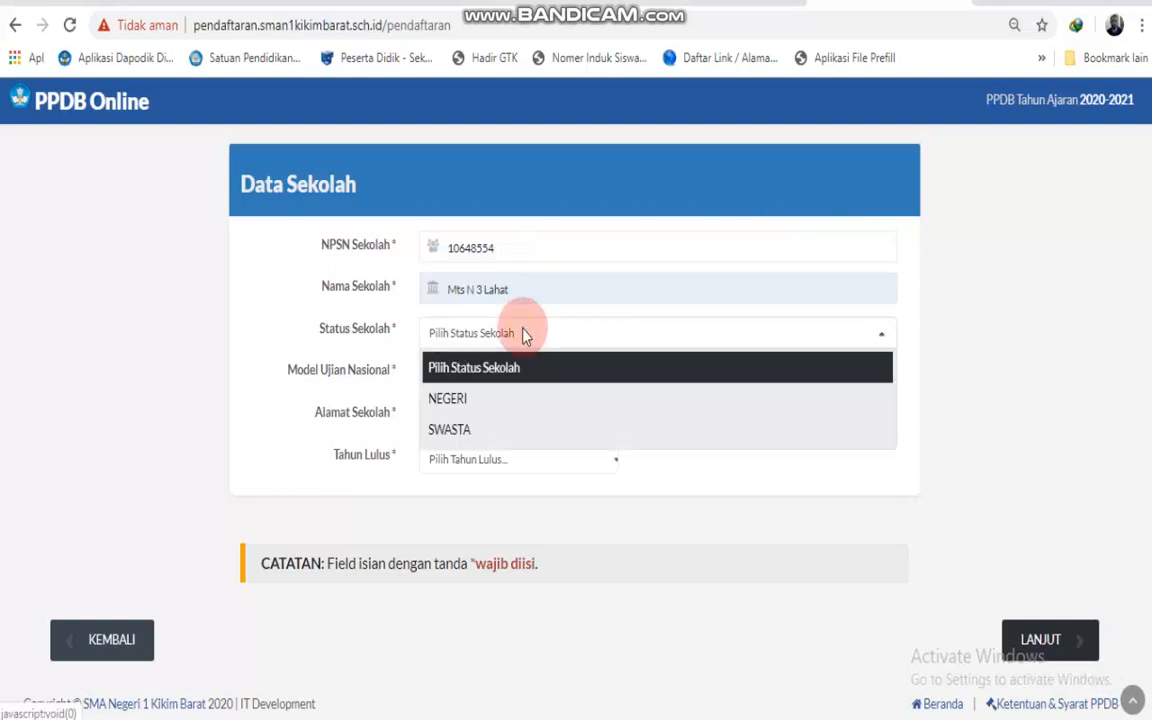
pyautogui.click(489, 399)
pyautogui.click(476, 380)
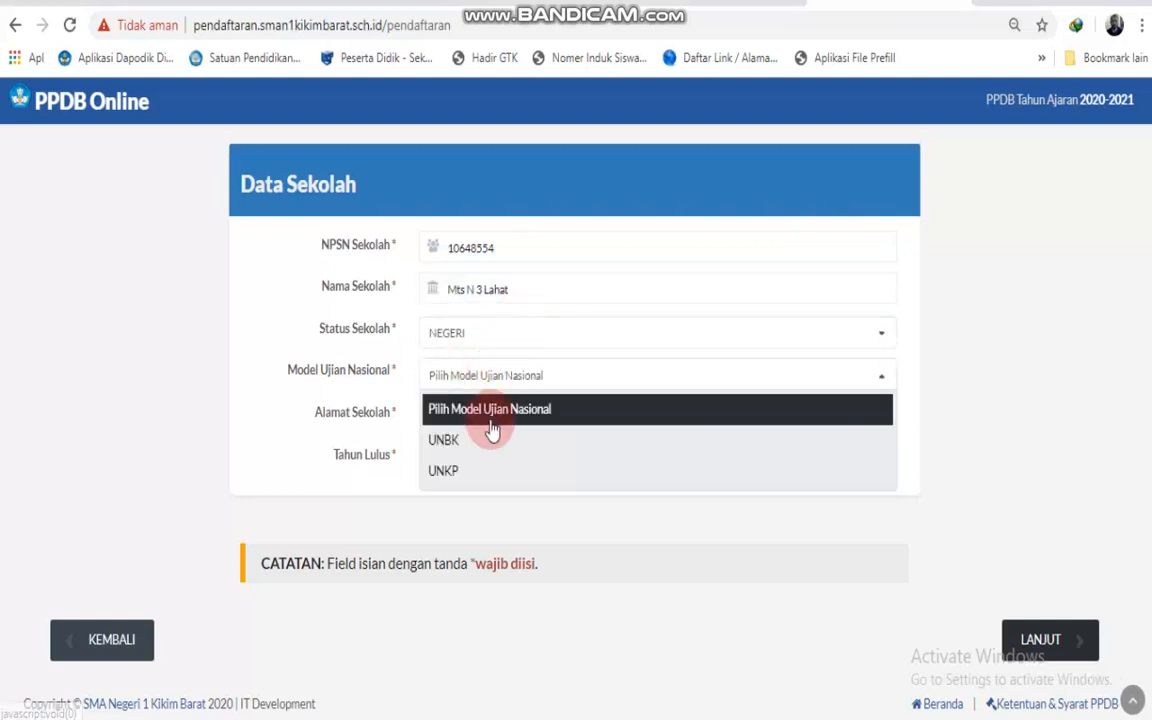
pyautogui.click(488, 441)
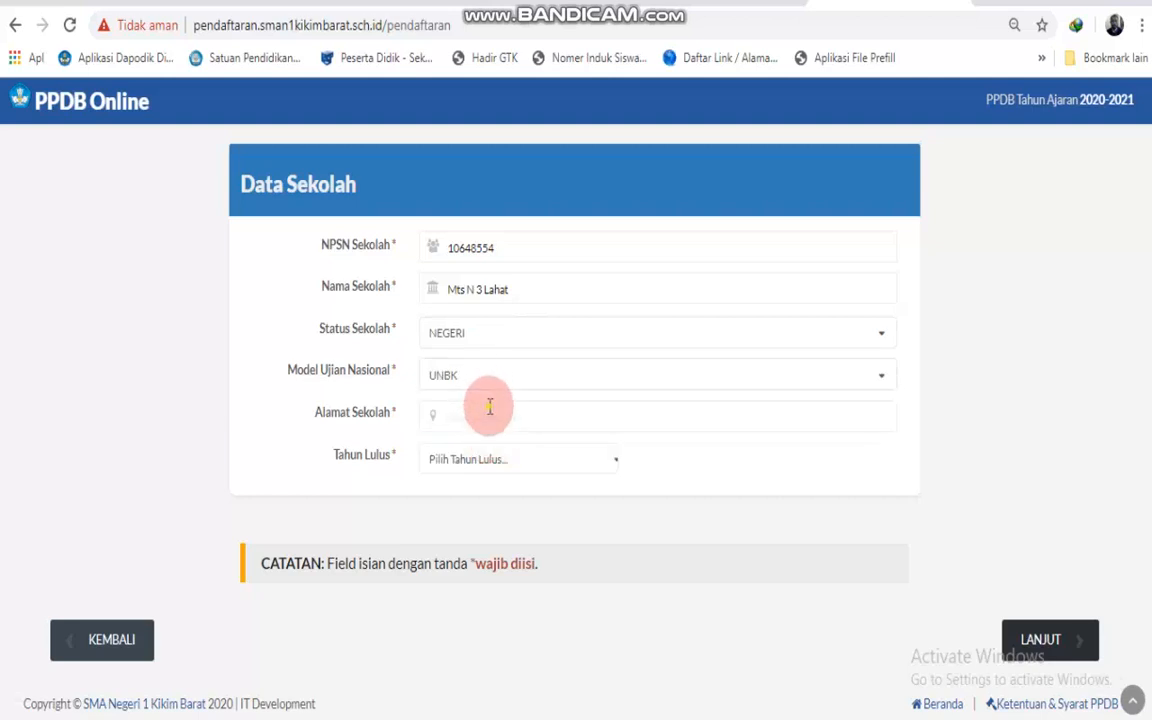
pyautogui.click(490, 406)
pyautogui.write('Jl Lintas sumatera Desa Wonorej')
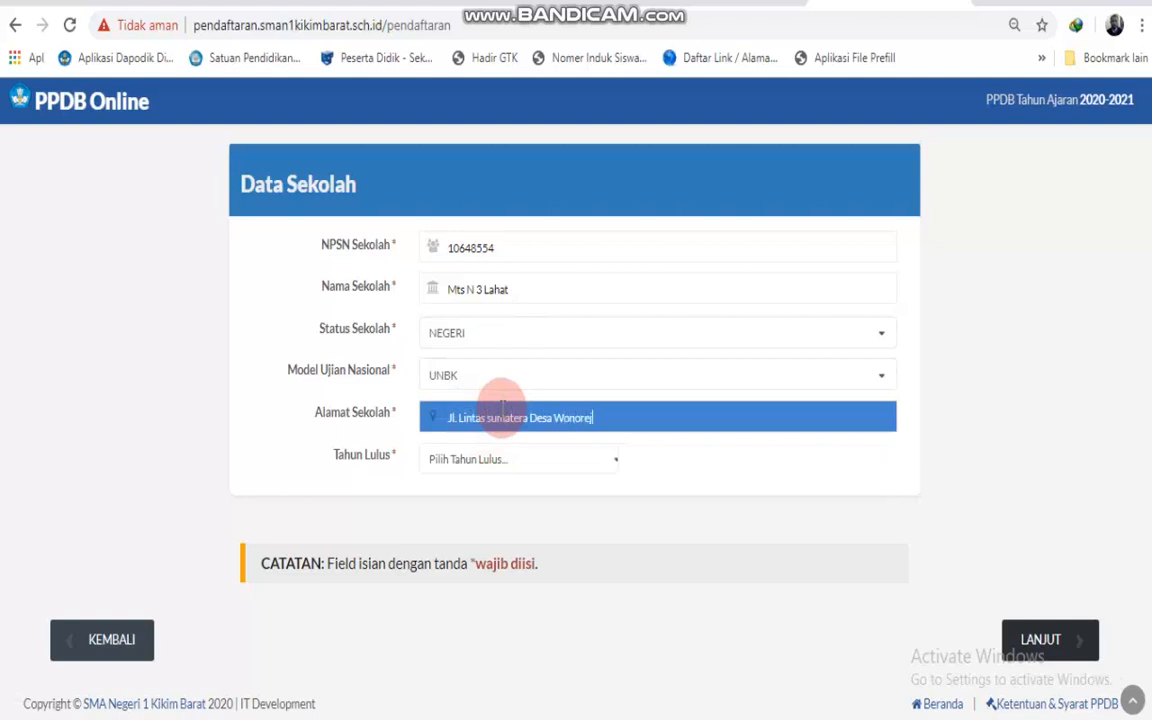
# Choose 2020 as the Tahun Lulus graduation year.
pyautogui.click(496, 460)
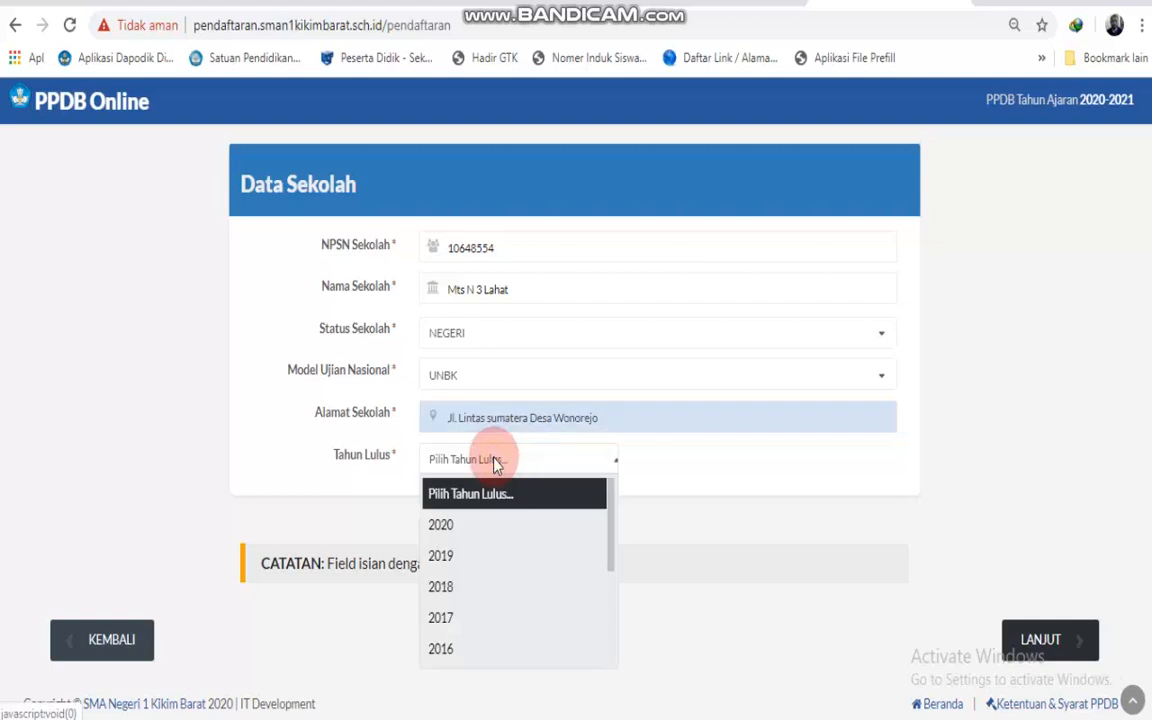
pyautogui.click(489, 530)
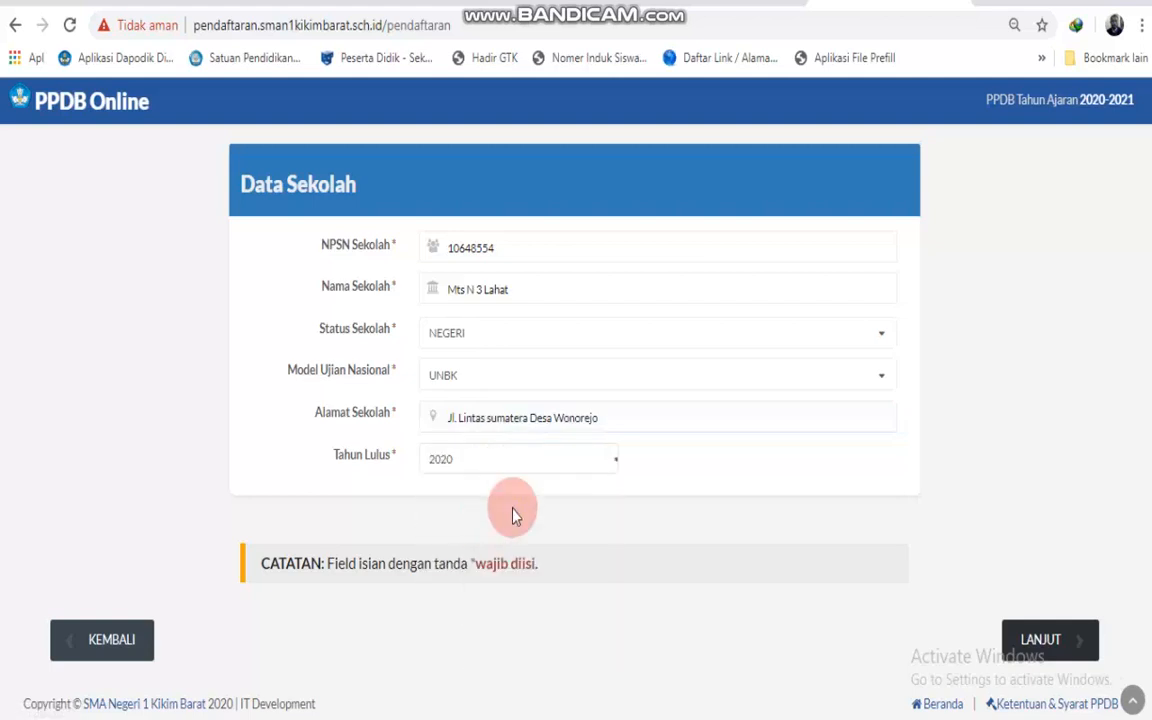
pyautogui.scroll(2, 611, 465)
pyautogui.scroll(-2, 604, 500)
pyautogui.scroll(2, 590, 380)
pyautogui.scroll(-2, 558, 463)
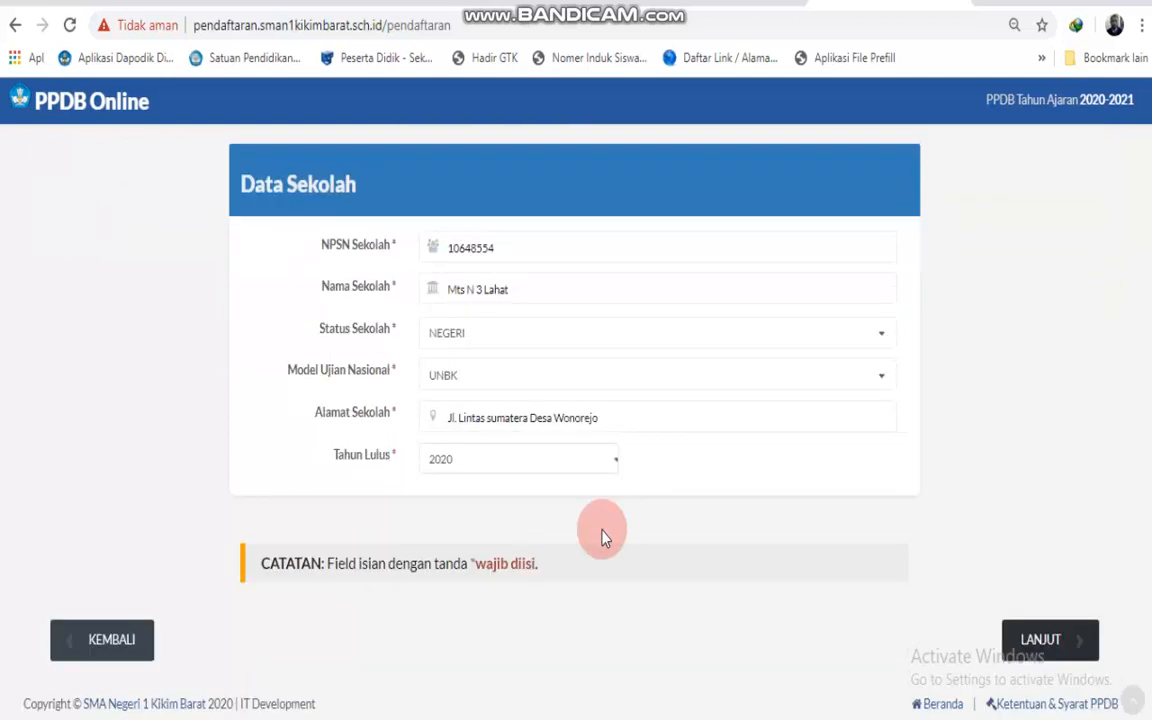
# Advance to the Nilai Rapor report-grade step and review the grade table.
pyautogui.click(1050, 645)
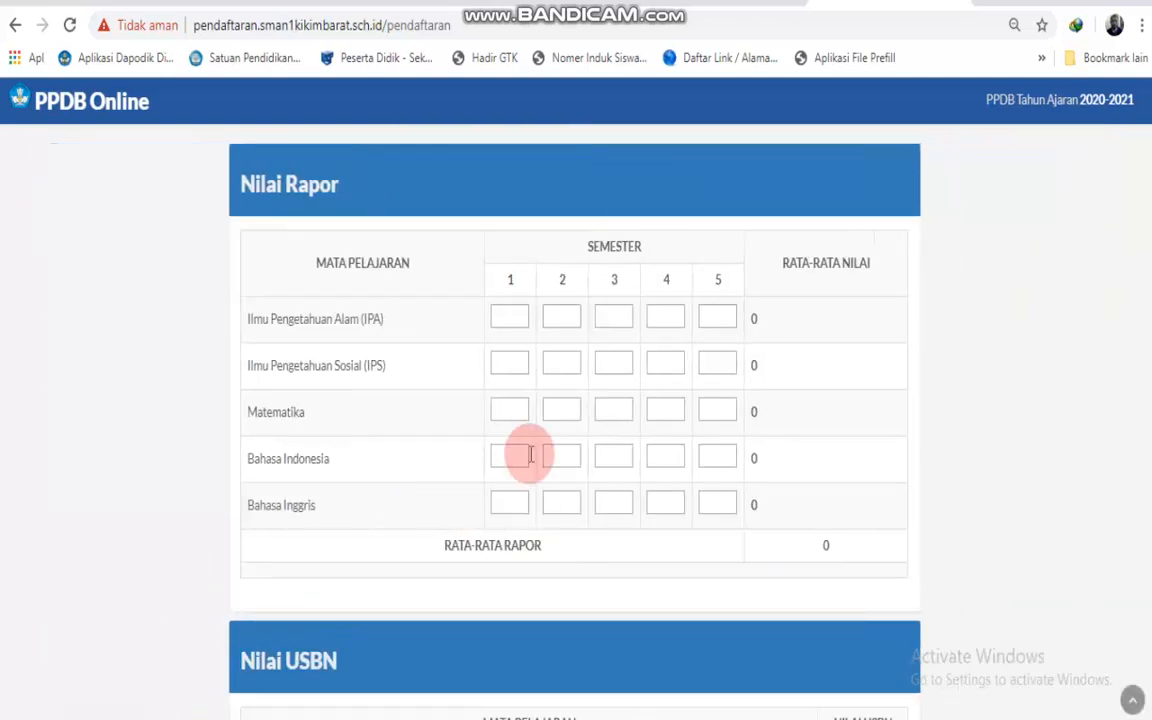
pyautogui.scroll(2, 514, 458)
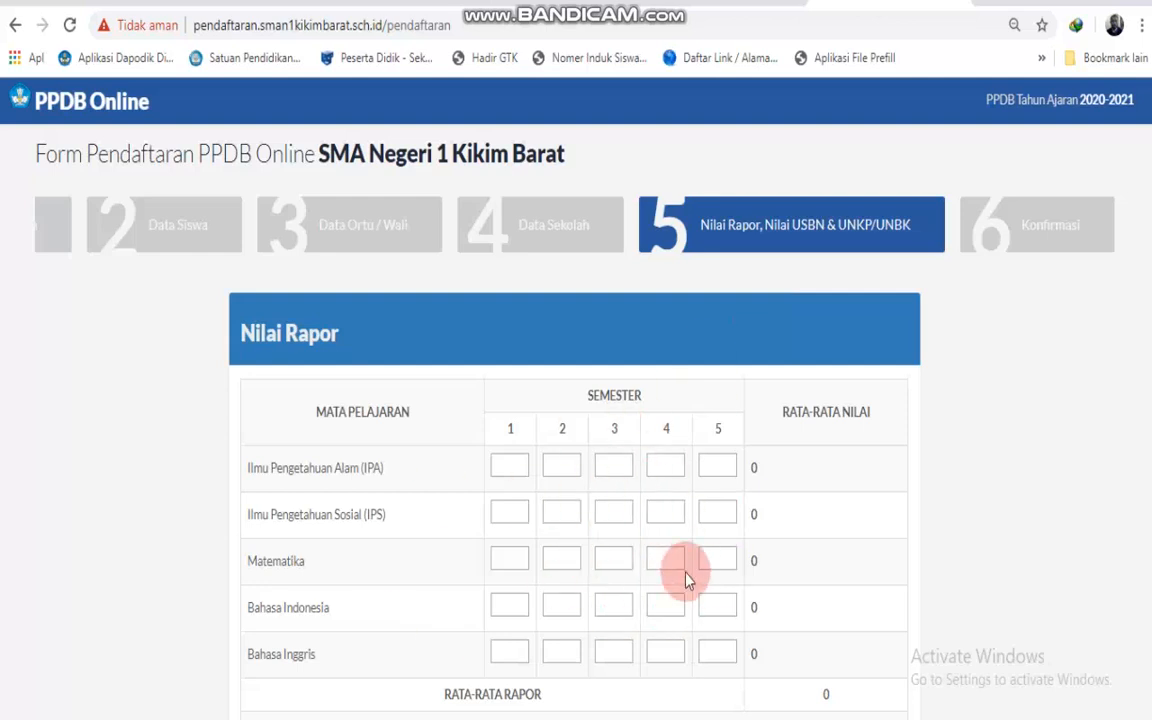
pyautogui.scroll(-10, 778, 566)
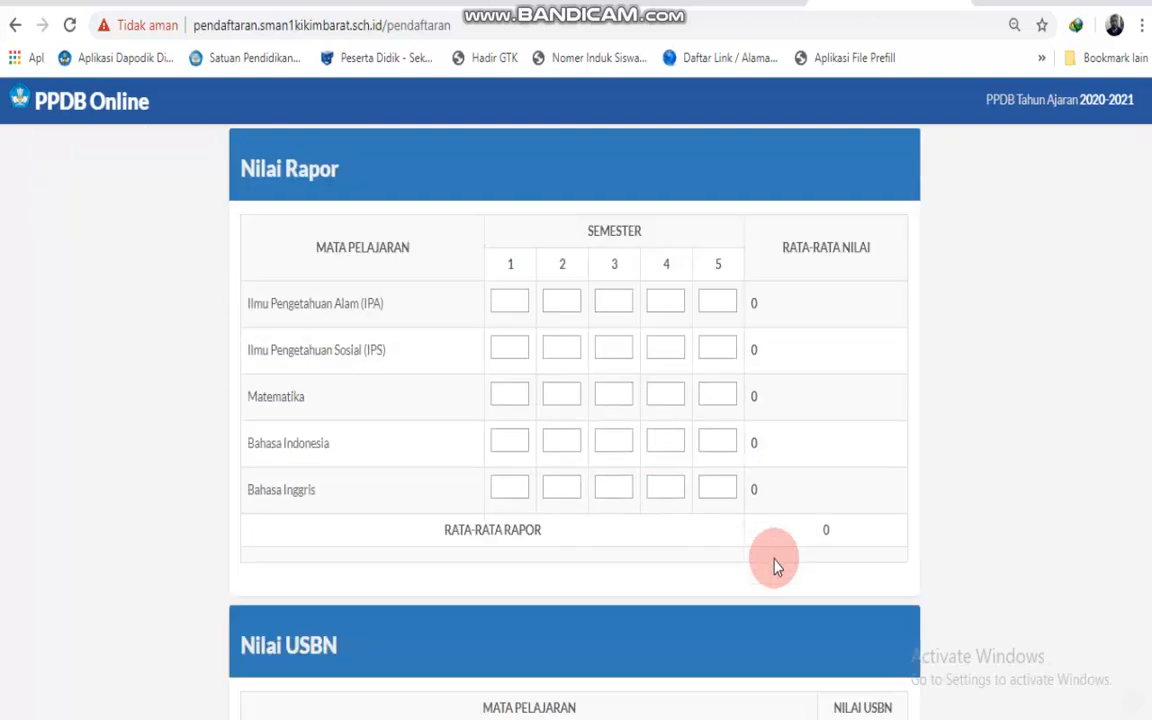
pyautogui.scroll(10, 772, 566)
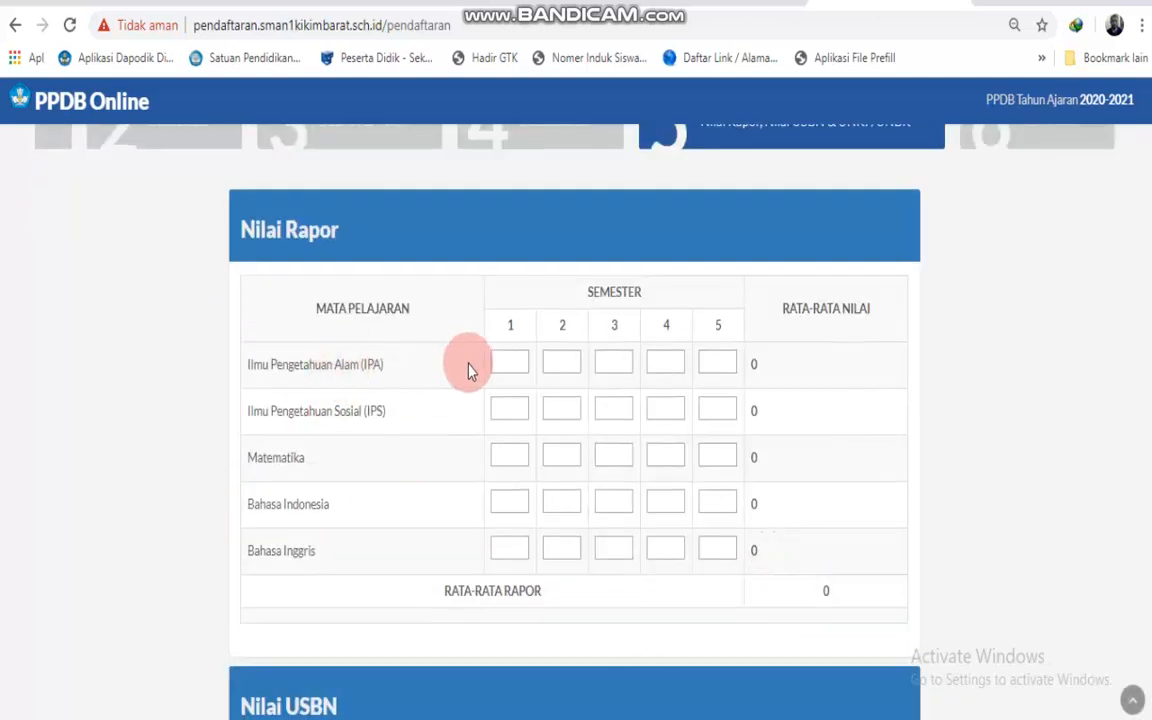
# Fill in the IPA semester grades, including 87.
pyautogui.click(509, 365)
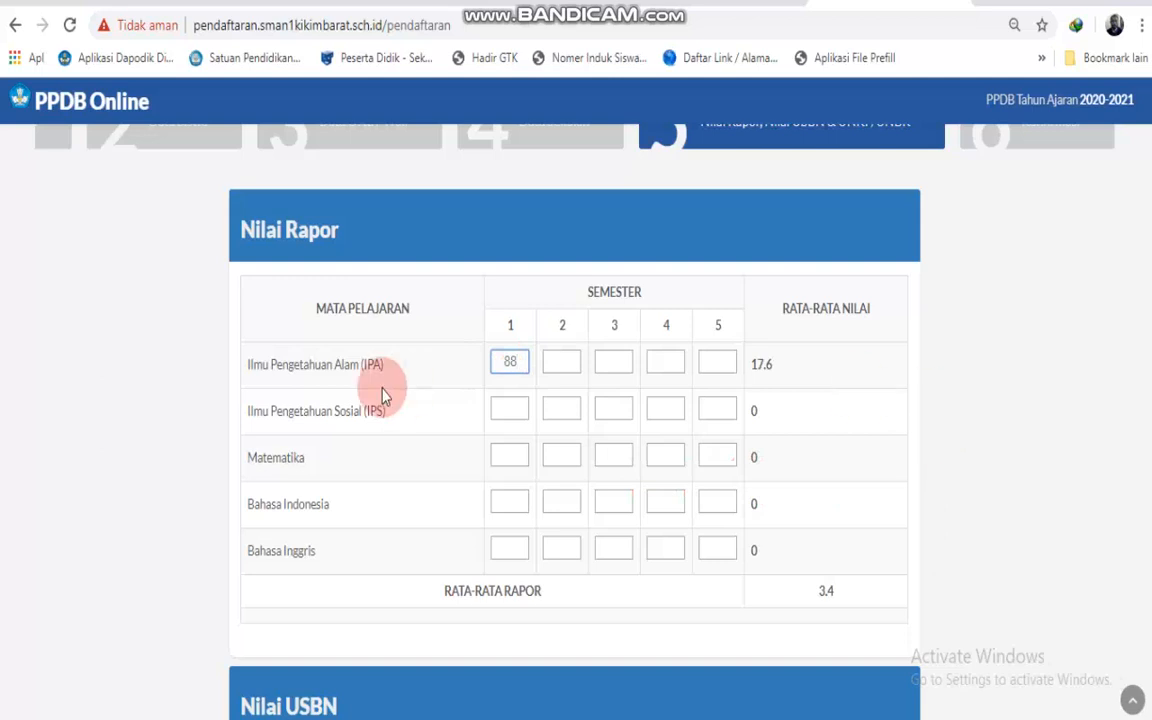
pyautogui.click(550, 363)
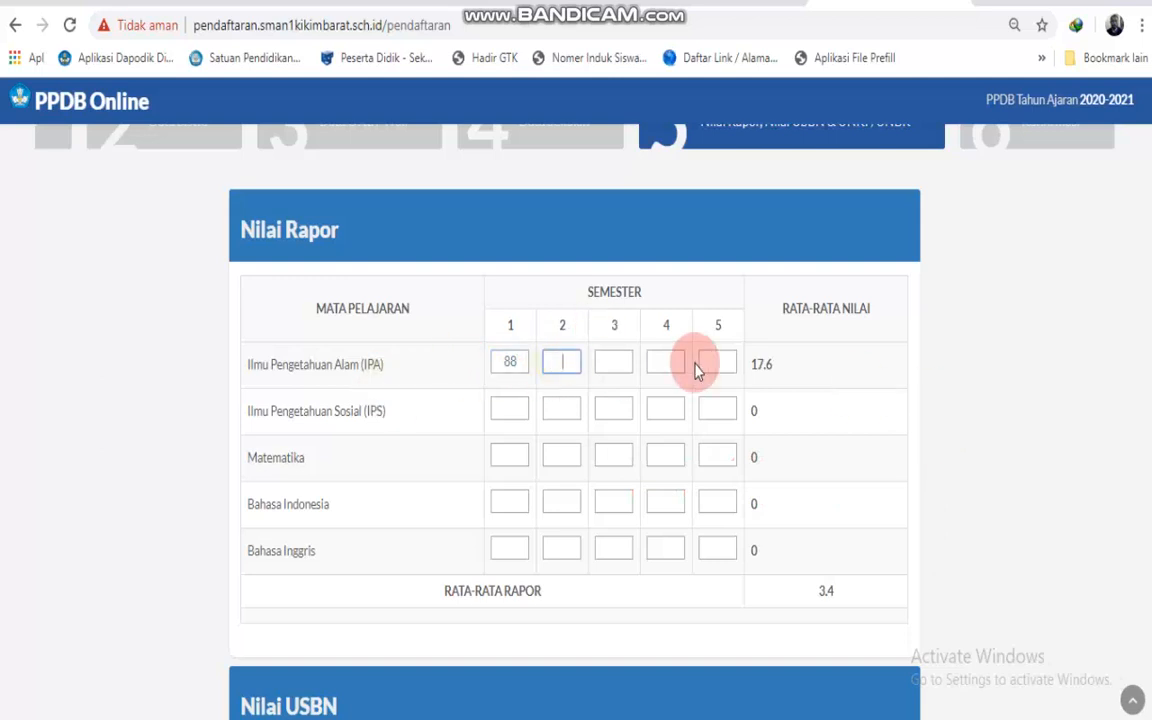
pyautogui.click(615, 363)
pyautogui.click(656, 362)
pyautogui.click(716, 363)
pyautogui.click(576, 365)
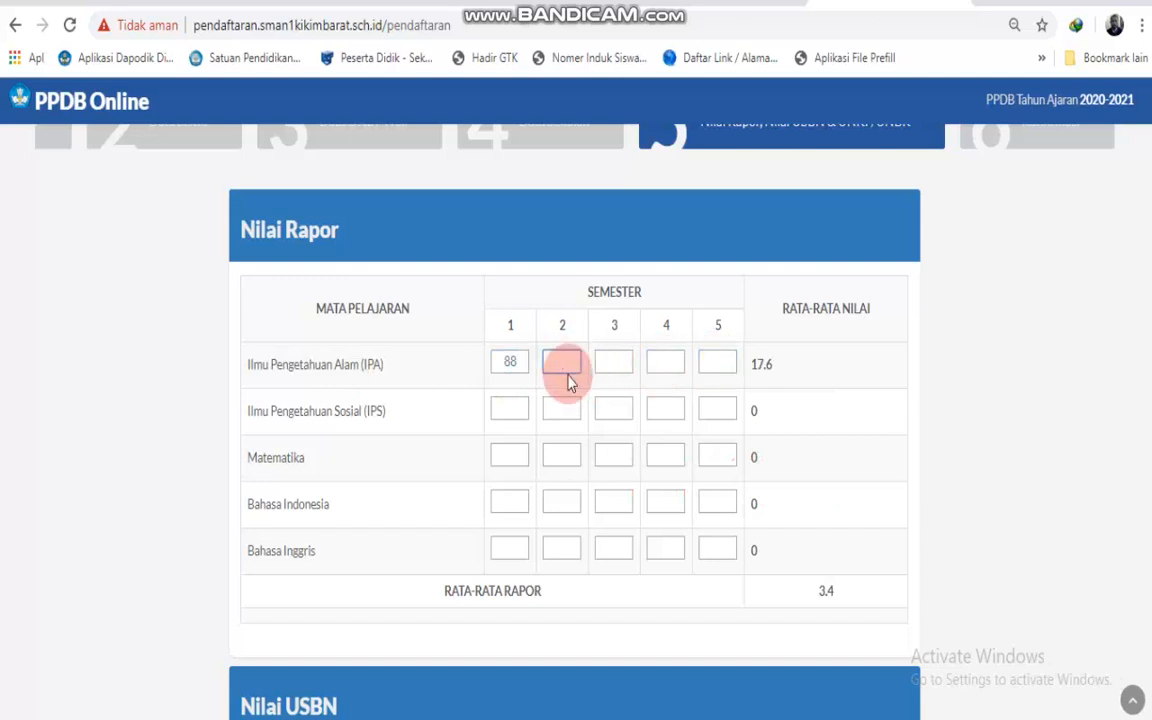
pyautogui.press('Tab')
pyautogui.press('Tab')
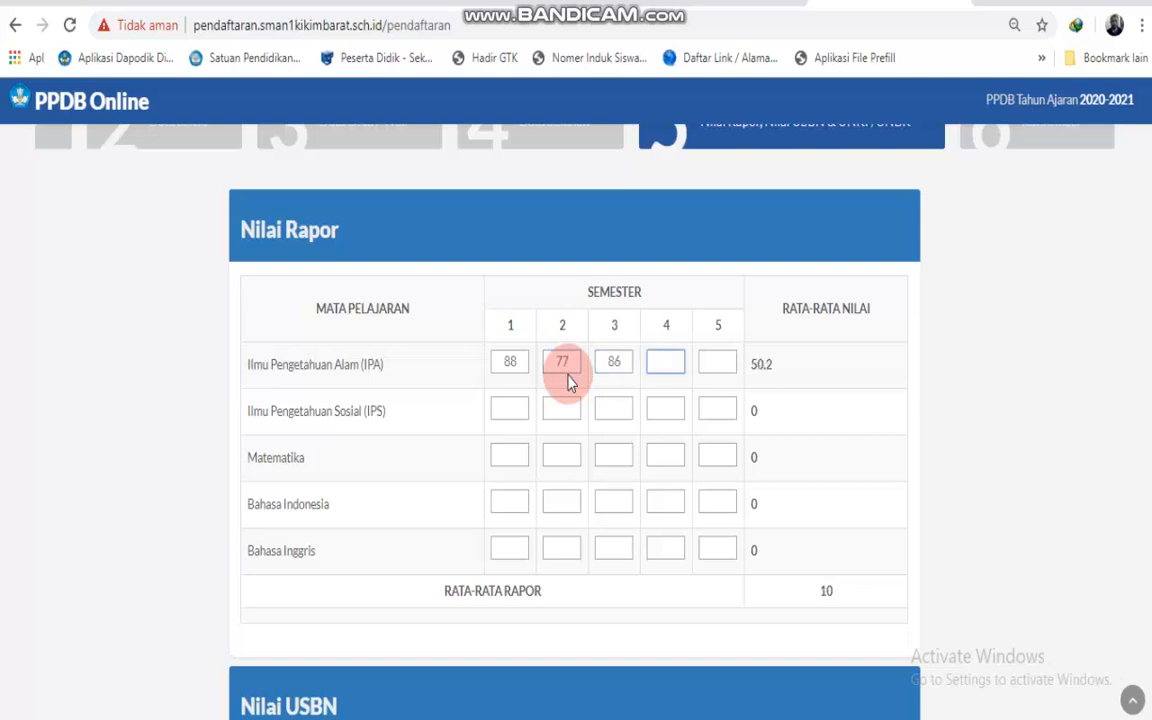
pyautogui.write('87')
pyautogui.press('Tab')
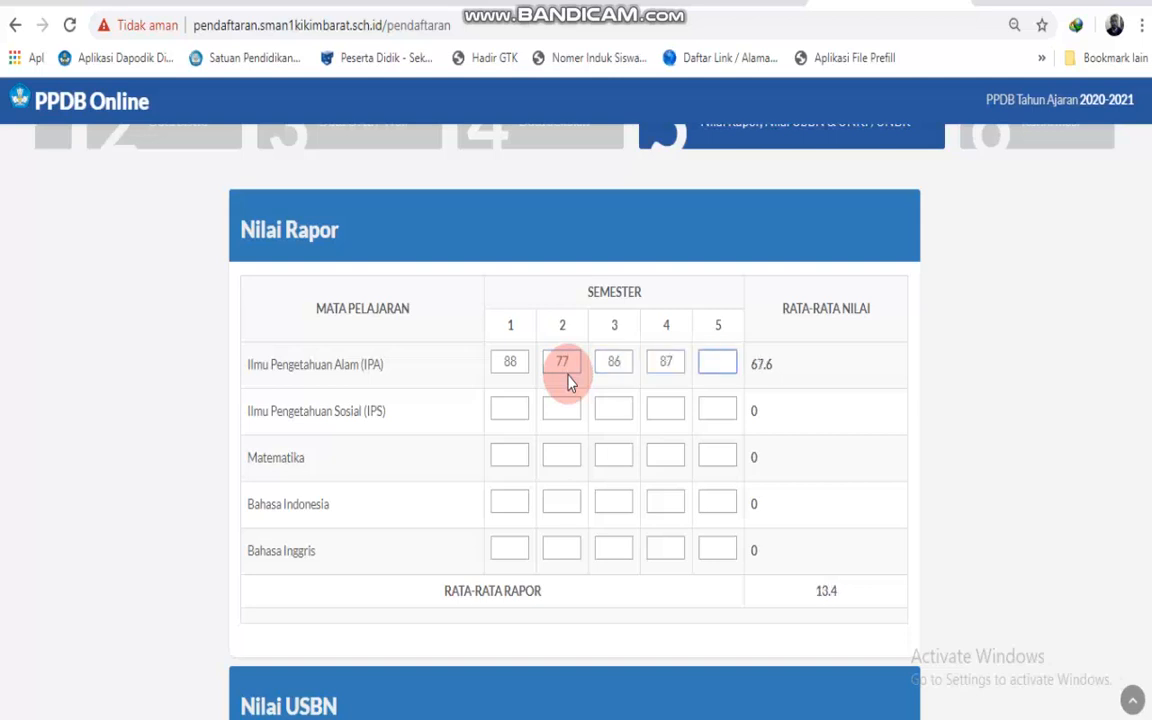
# Enter 88 for the IPS semester grades.
pyautogui.click(515, 410)
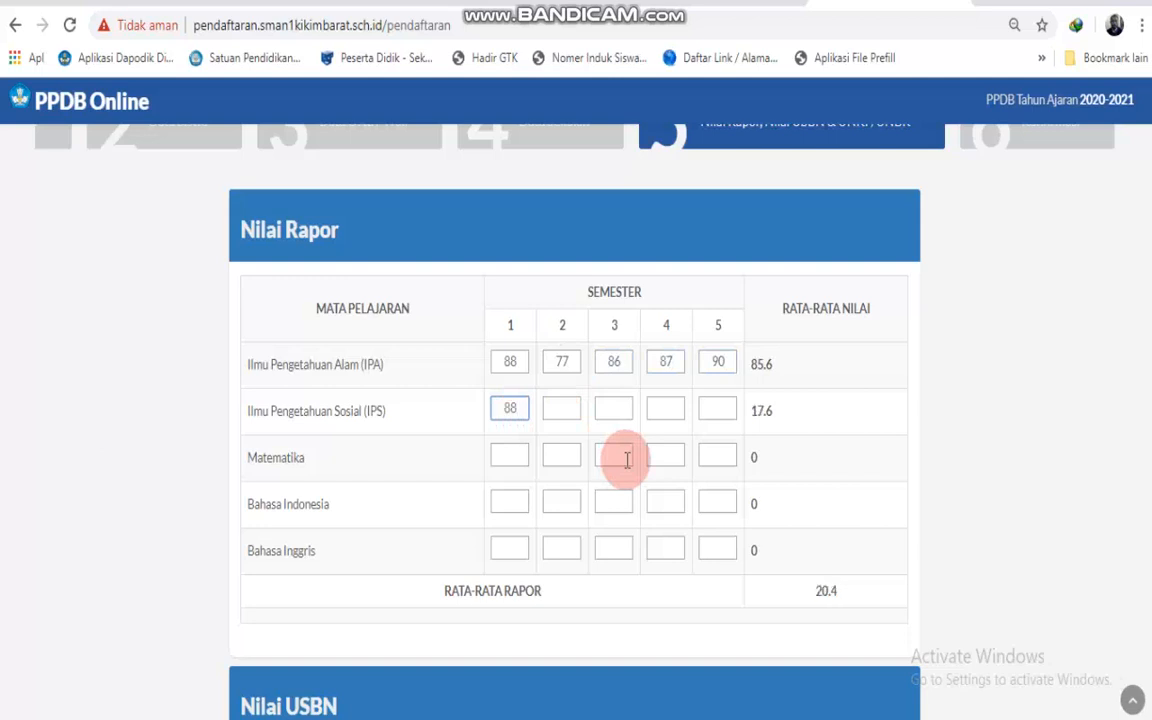
pyautogui.press('Tab')
pyautogui.write('88')
pyautogui.press('Tab')
pyautogui.write('88')
pyautogui.press('Tab')
pyautogui.write('88')
pyautogui.press('Tab')
pyautogui.write('88')
pyautogui.press('Tab')
# Enter the Matematika semester grades: 90, 90 and 78.
pyautogui.write('90')
pyautogui.press('Tab')
pyautogui.press('Tab')
pyautogui.write('990')
pyautogui.press('Tab')
pyautogui.write('90')
pyautogui.press('Tab')
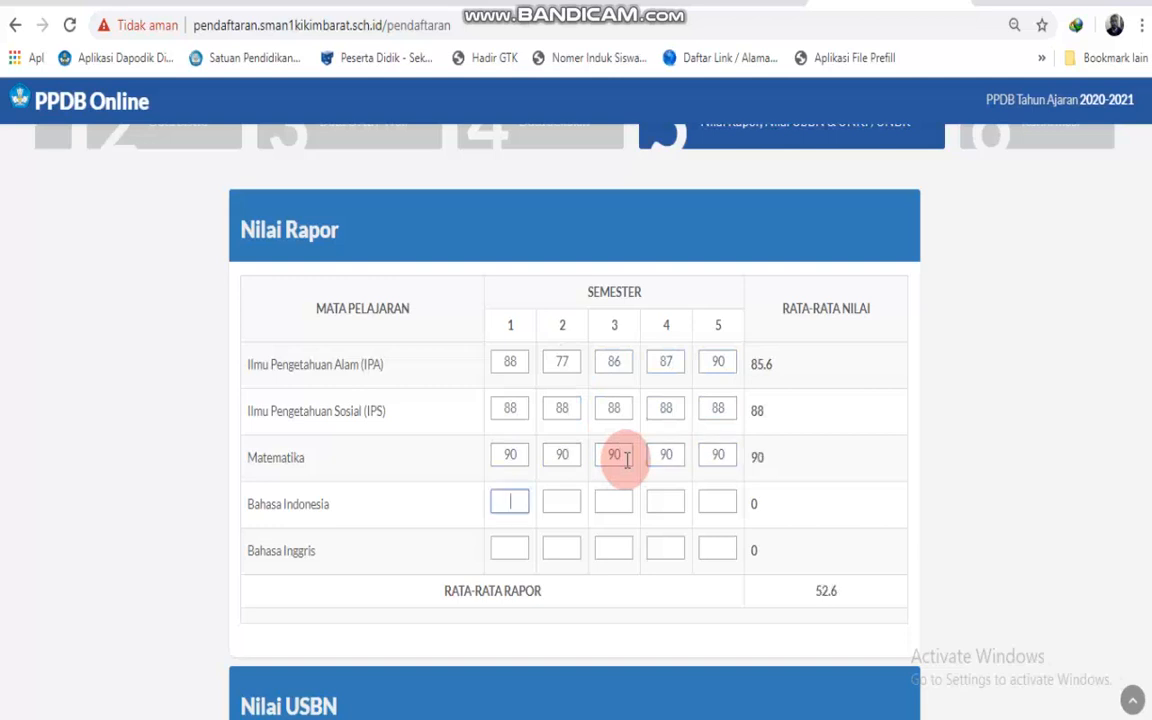
pyautogui.write('78')
# Enter the Bahasa Indonesia semester grades: 87 for four semesters and 89.
pyautogui.press('Tab')
pyautogui.write('87')
pyautogui.press('Tab')
pyautogui.write('87')
pyautogui.press('Tab')
pyautogui.write('87')
pyautogui.press('Tab')
pyautogui.write('87')
pyautogui.press('Tab')
pyautogui.write('89')
# Enter the Bahasa Inggris semester grades of 89, completing the 87.4 report average.
pyautogui.press('Tab')
pyautogui.write('89')
pyautogui.press('Tab')
pyautogui.write('89')
pyautogui.press('Tab')
pyautogui.write('89')
pyautogui.press('Tab')
pyautogui.write('8')
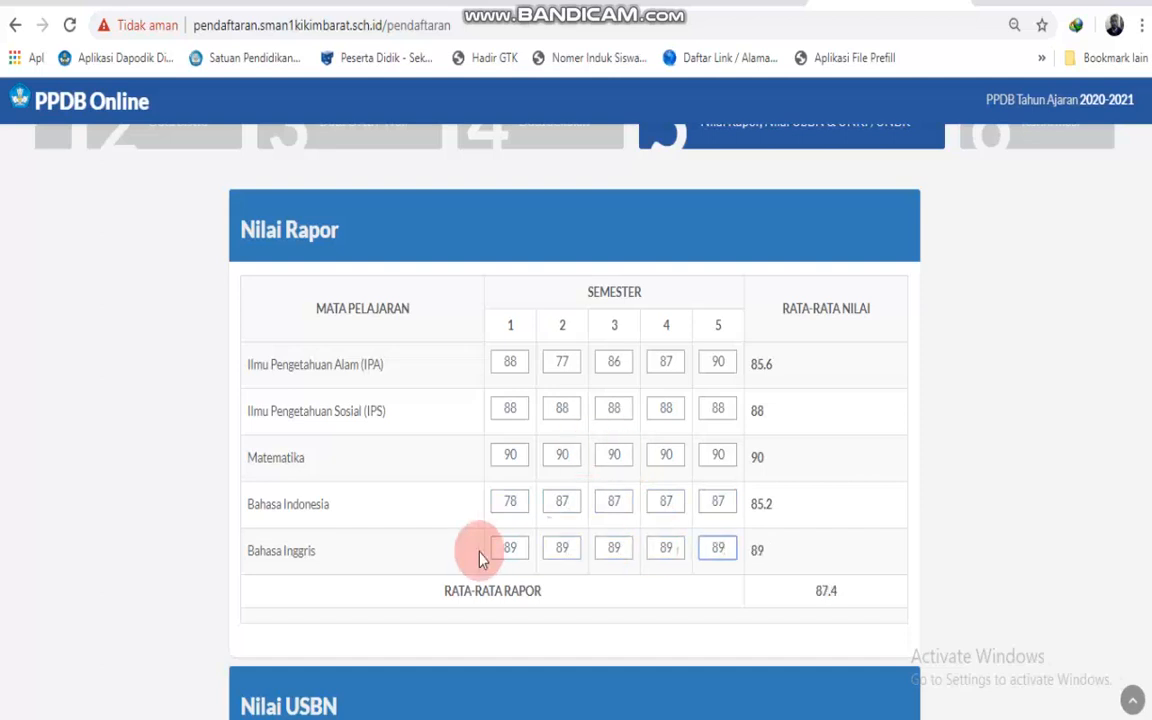
# Enter 0 for every Nilai USBN subject, from Pendidikan Agama through IPS.
pyautogui.scroll(-3, 452, 500)
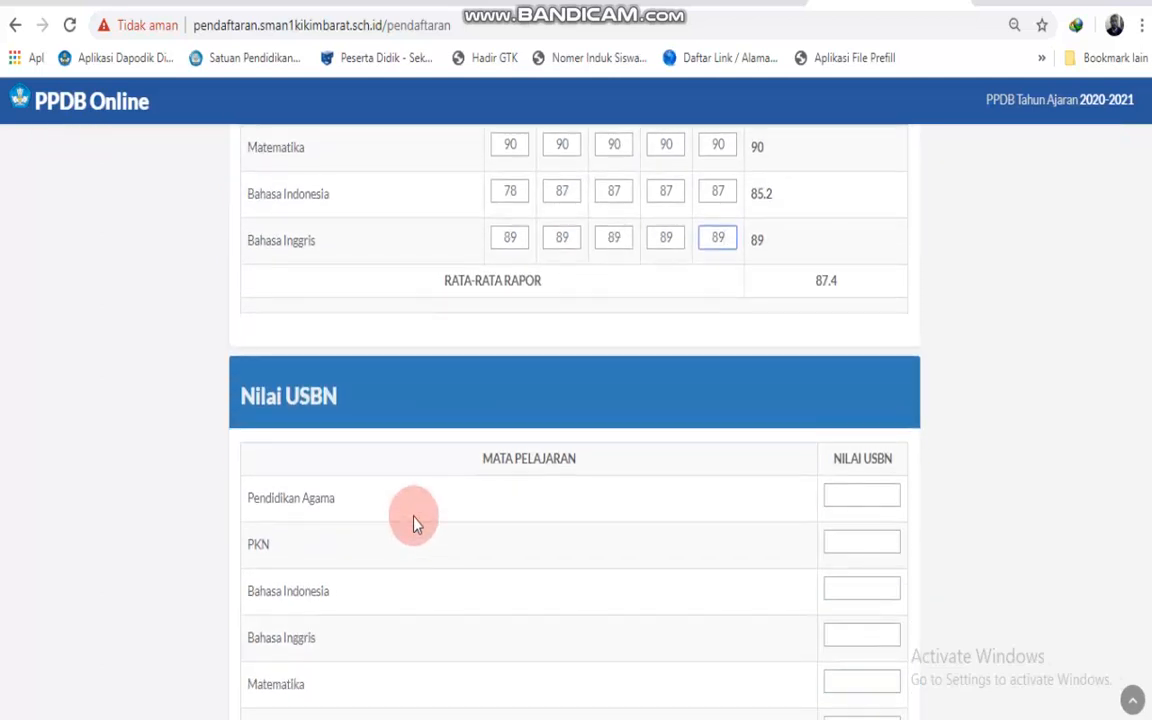
pyautogui.click(861, 497)
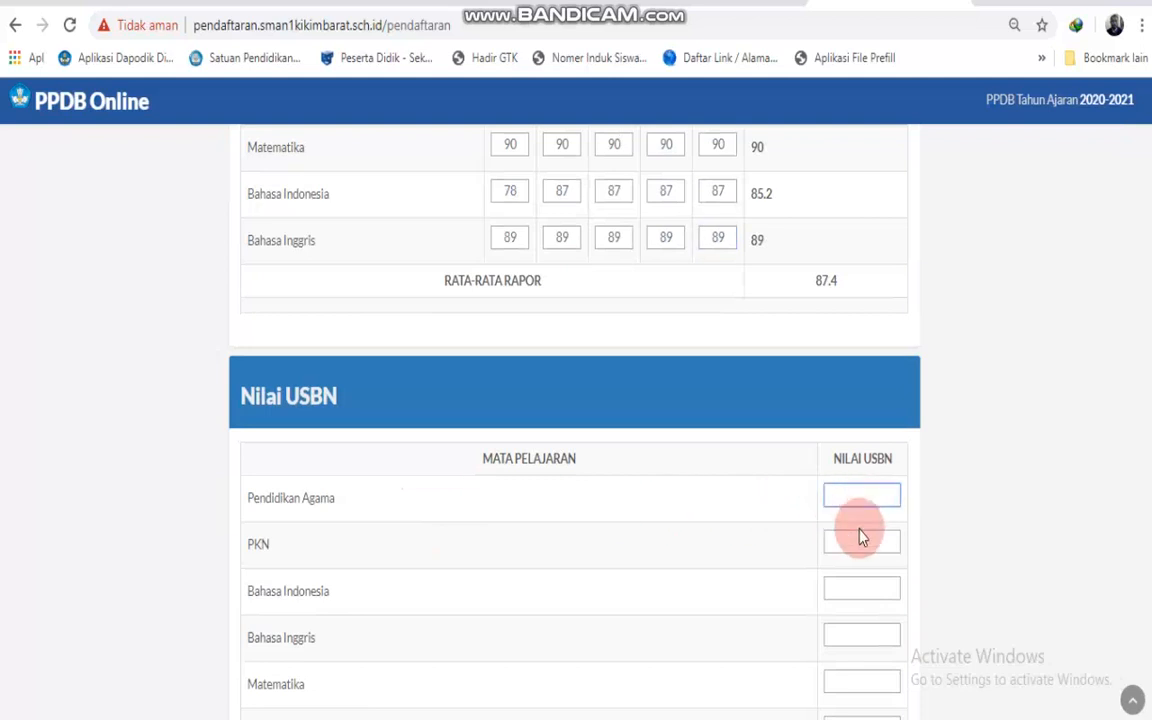
pyautogui.write('0')
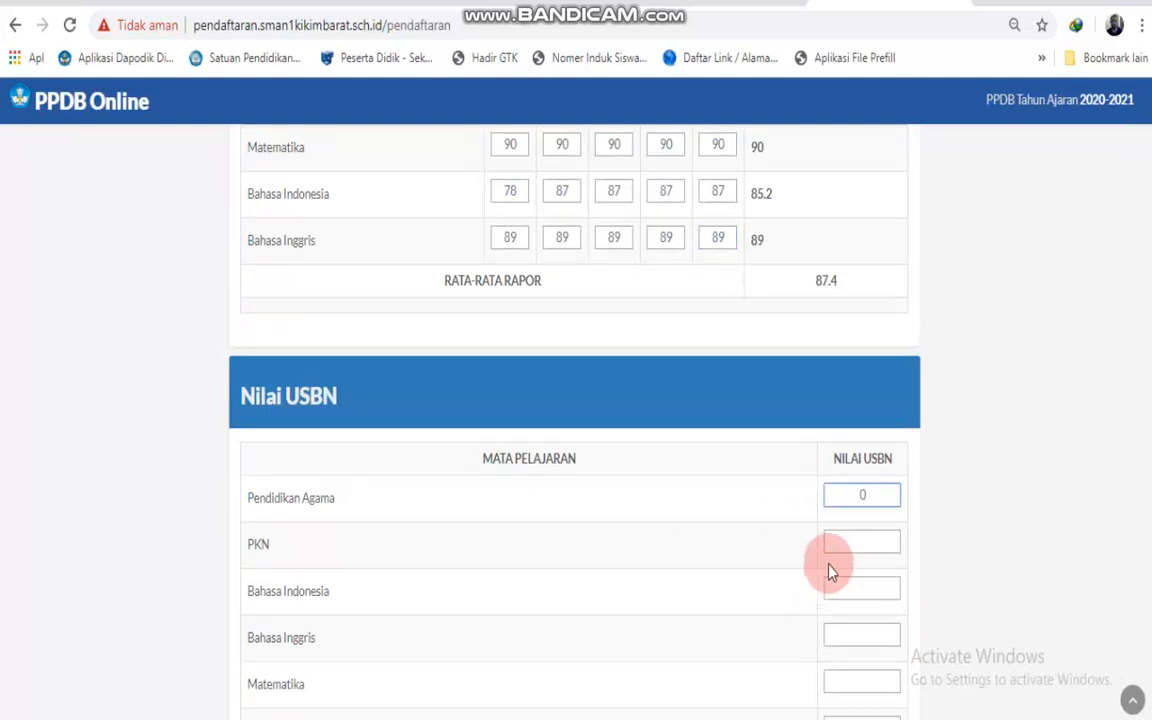
pyautogui.click(849, 546)
pyautogui.write('0')
pyautogui.click(849, 590)
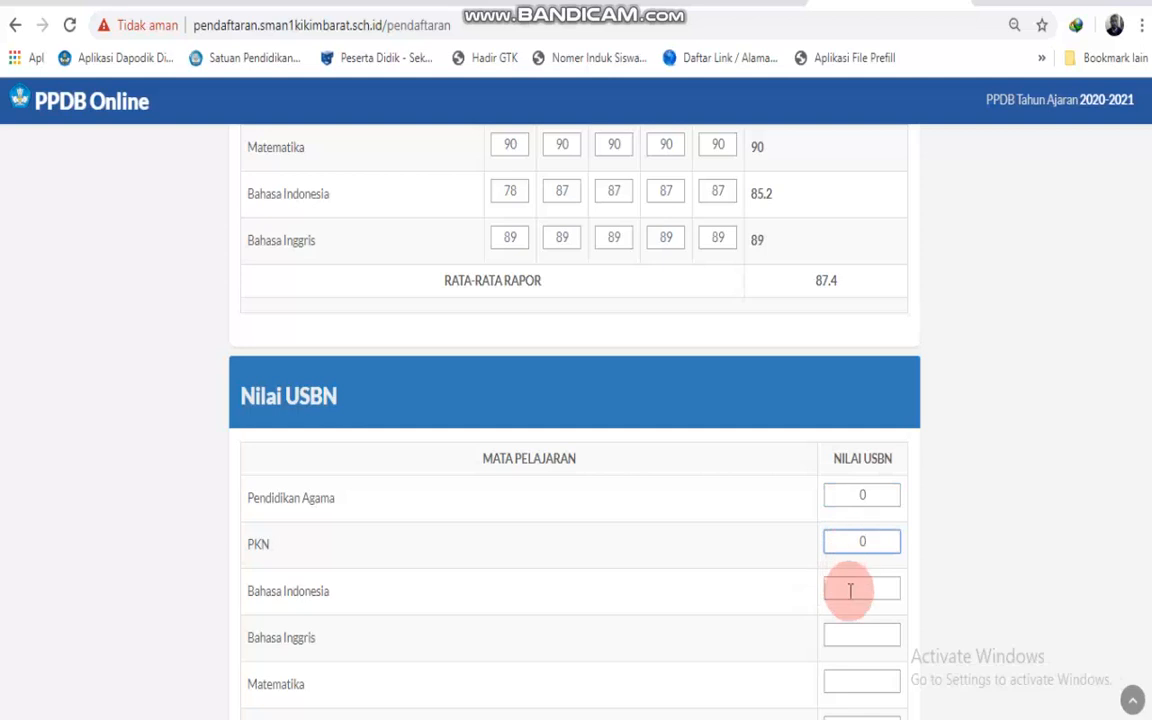
pyautogui.write('0')
pyautogui.scroll(-2, 849, 590)
pyautogui.click(852, 428)
pyautogui.write('0')
pyautogui.click(856, 476)
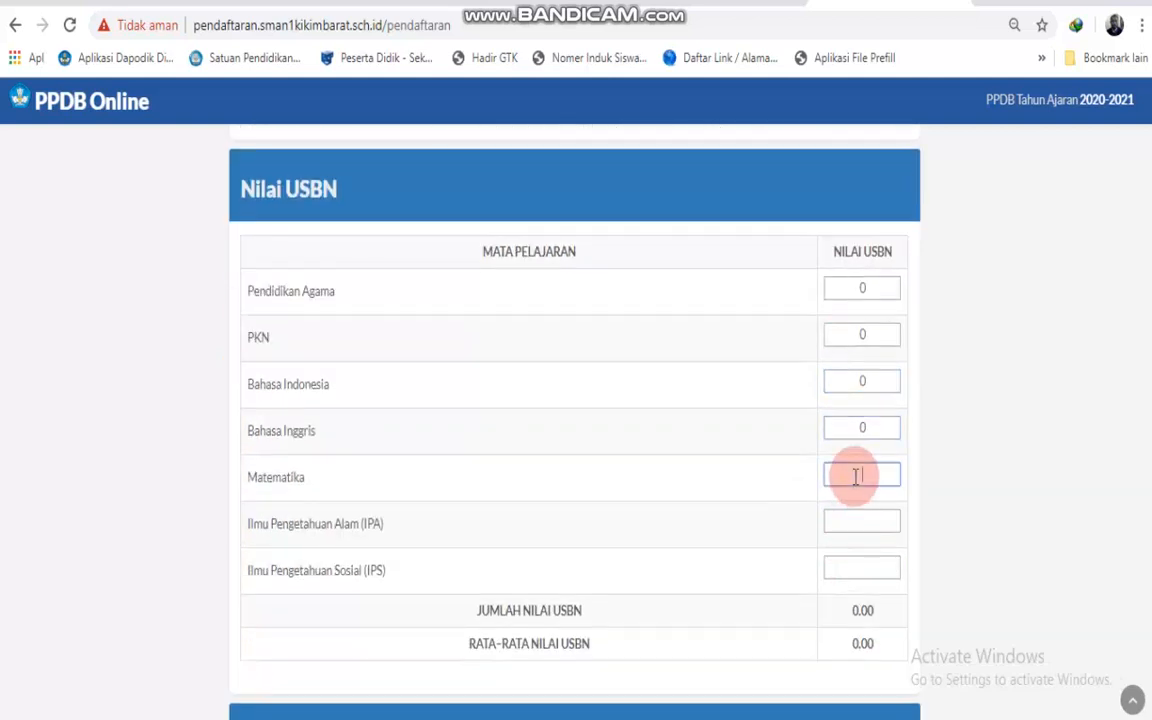
pyautogui.write('0')
pyautogui.click(859, 521)
pyautogui.write('0')
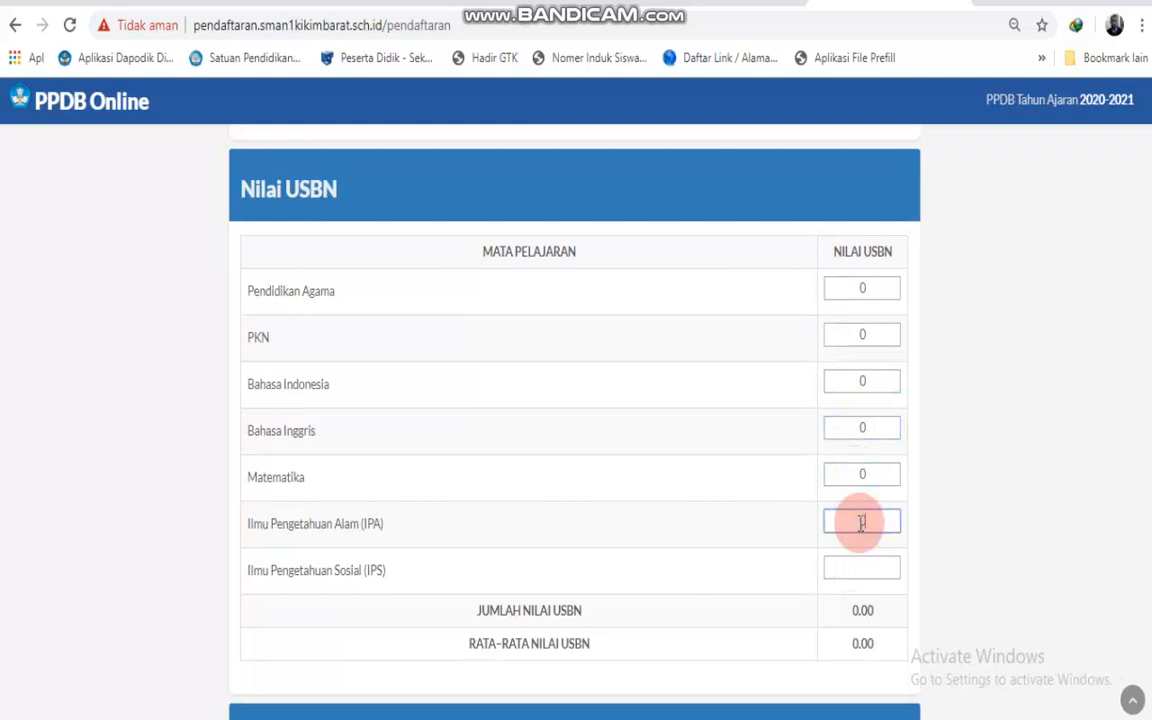
pyautogui.click(863, 567)
pyautogui.write('0')
# Enter 0 for the IPA, Matematika, Bahasa Indonesia and Bahasa Inggris UNKP/UNBK scores.
pyautogui.scroll(-4, 820, 558)
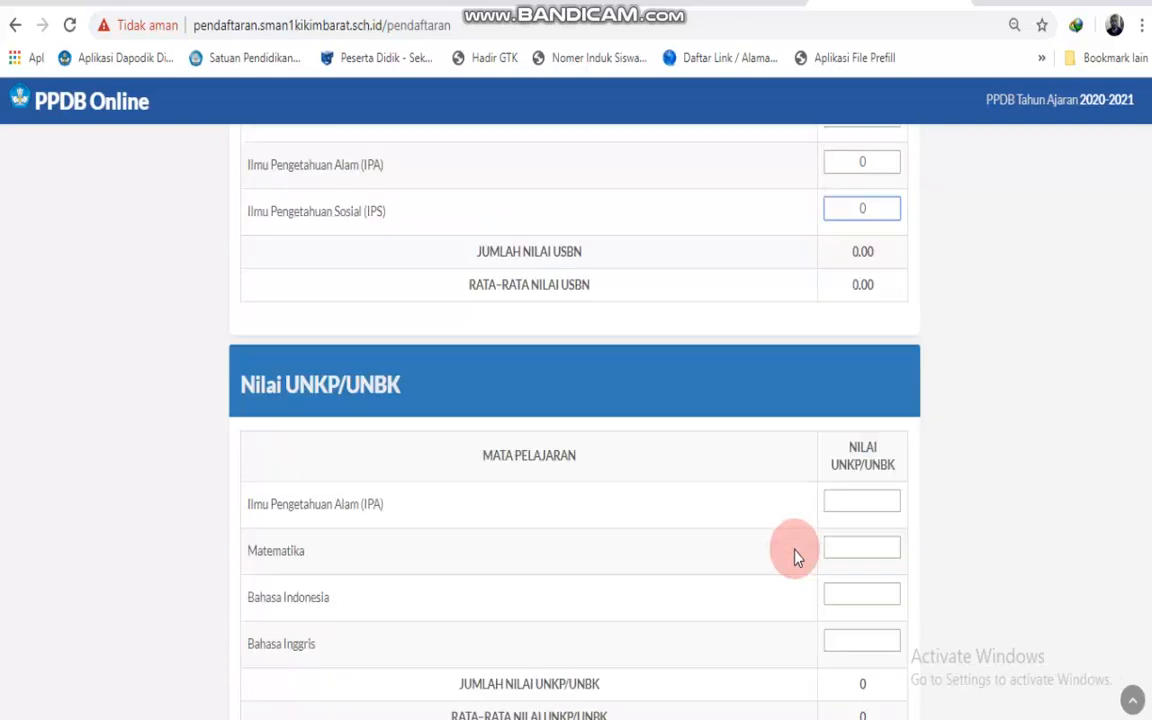
pyautogui.click(862, 450)
pyautogui.write('0')
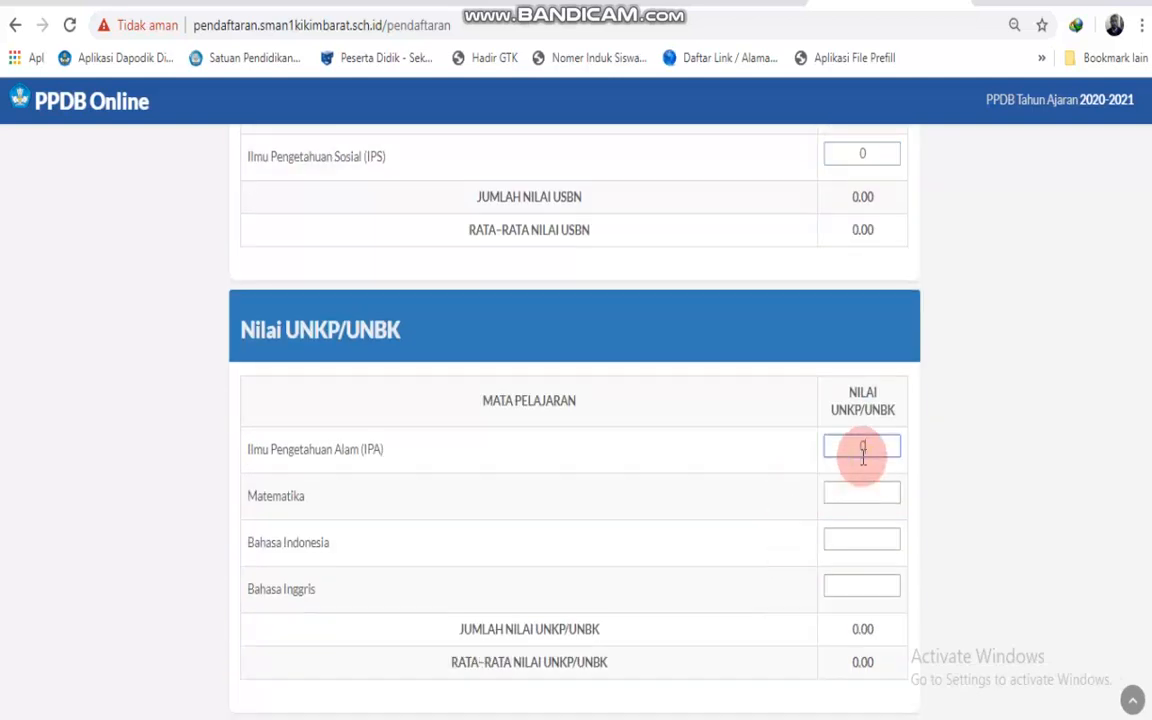
pyautogui.click(864, 495)
pyautogui.write('0')
pyautogui.click(860, 541)
pyautogui.write('0')
pyautogui.click(866, 585)
pyautogui.write('0')
pyautogui.scroll(-2, 860, 578)
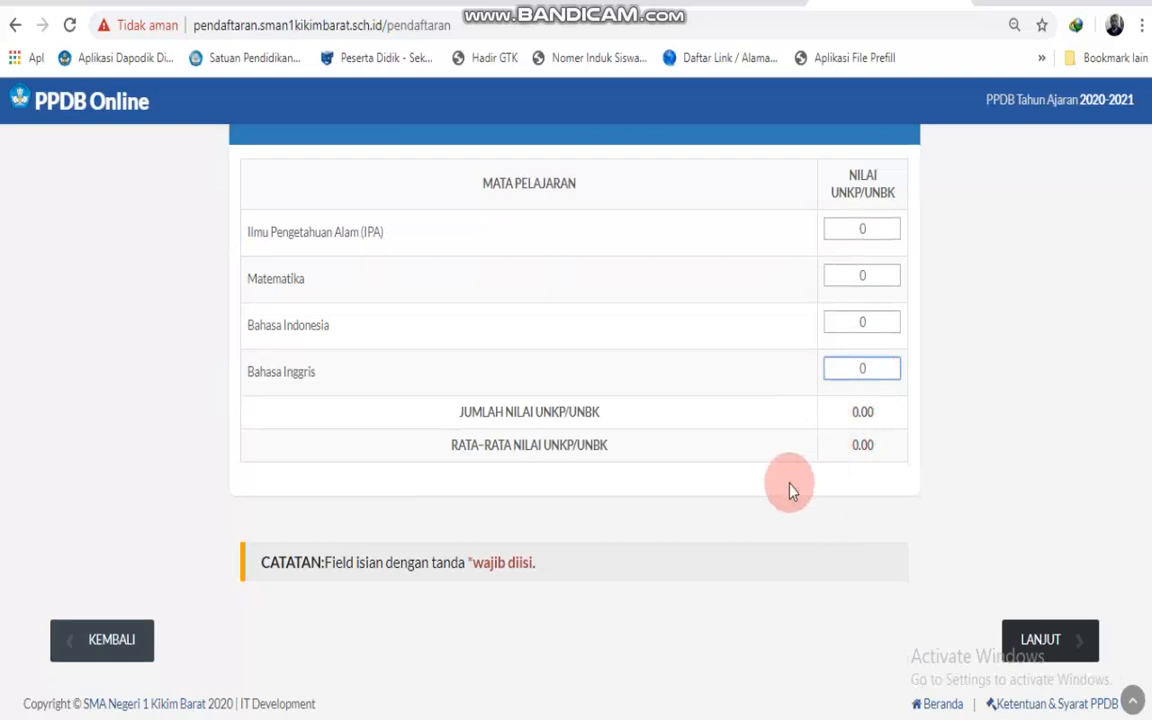
pyautogui.scroll(8, 792, 496)
pyautogui.scroll(-10, 782, 463)
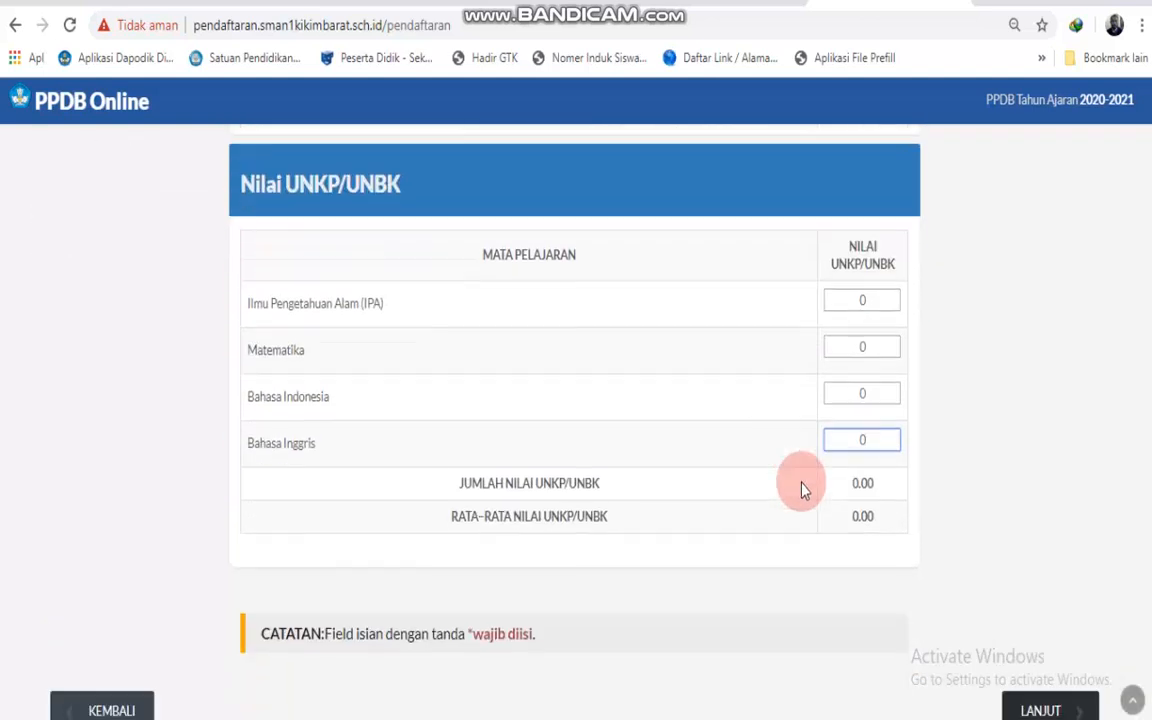
# Confirm 'Ya, data sudah sesuai dan lengkap.' and submit with DAFTAR SEKARANG.
pyautogui.click(1039, 638)
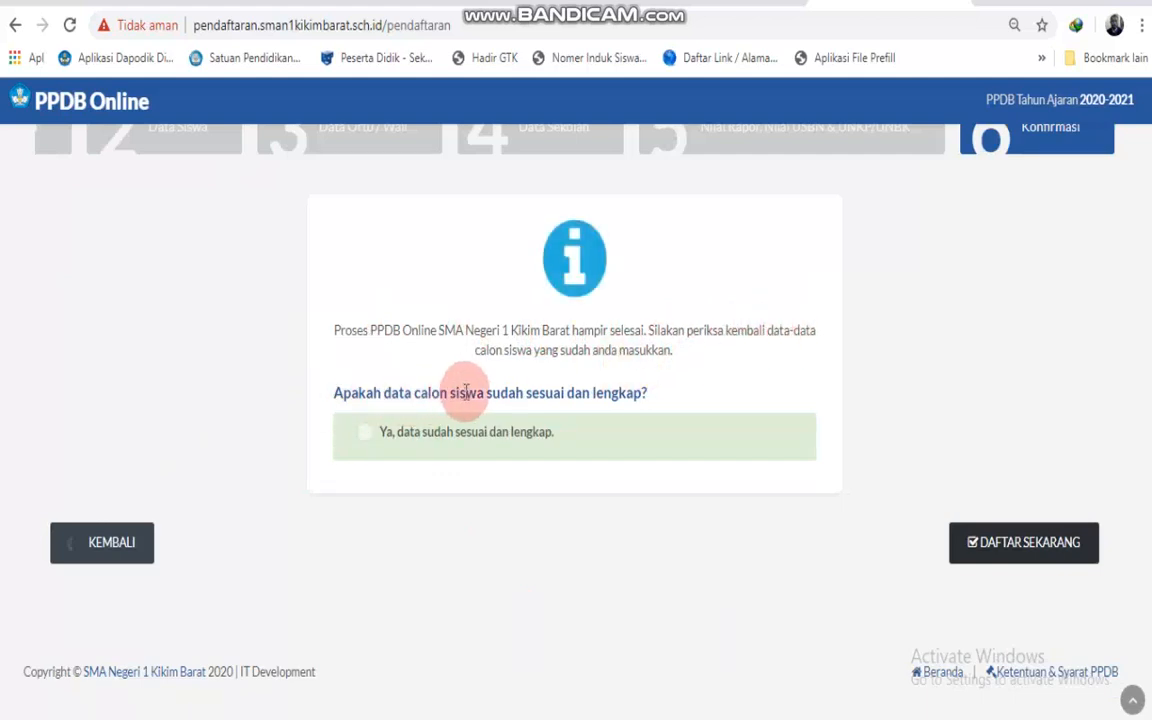
pyautogui.click(365, 432)
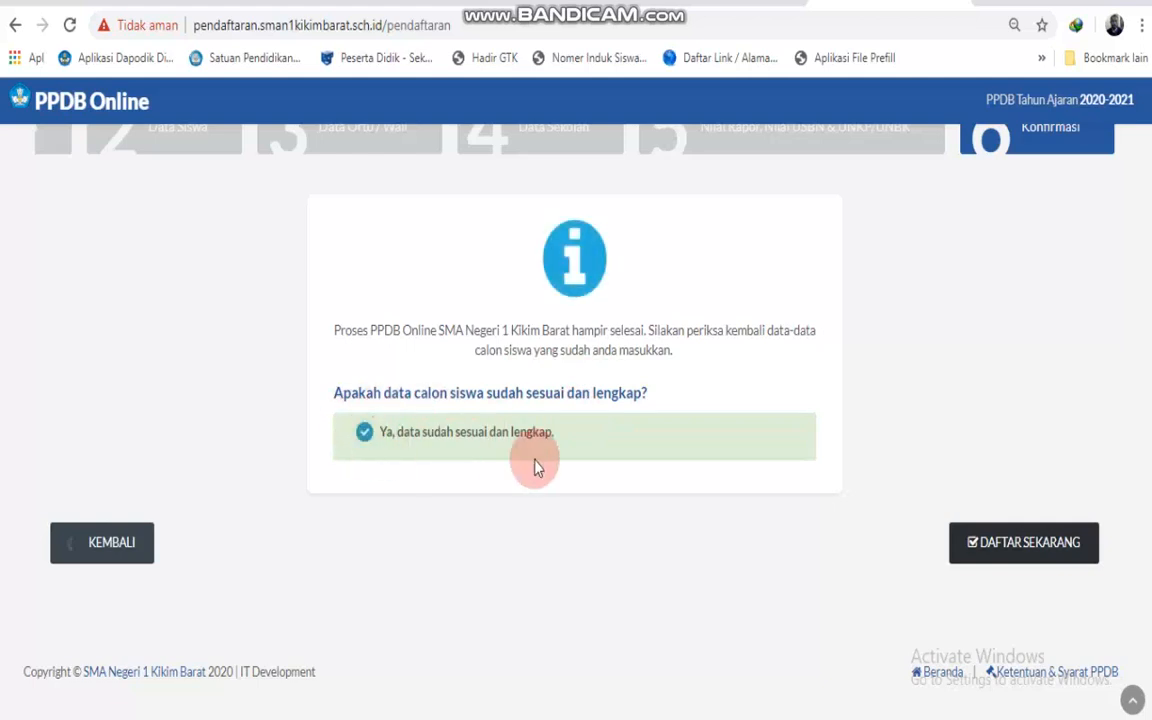
pyautogui.click(1000, 541)
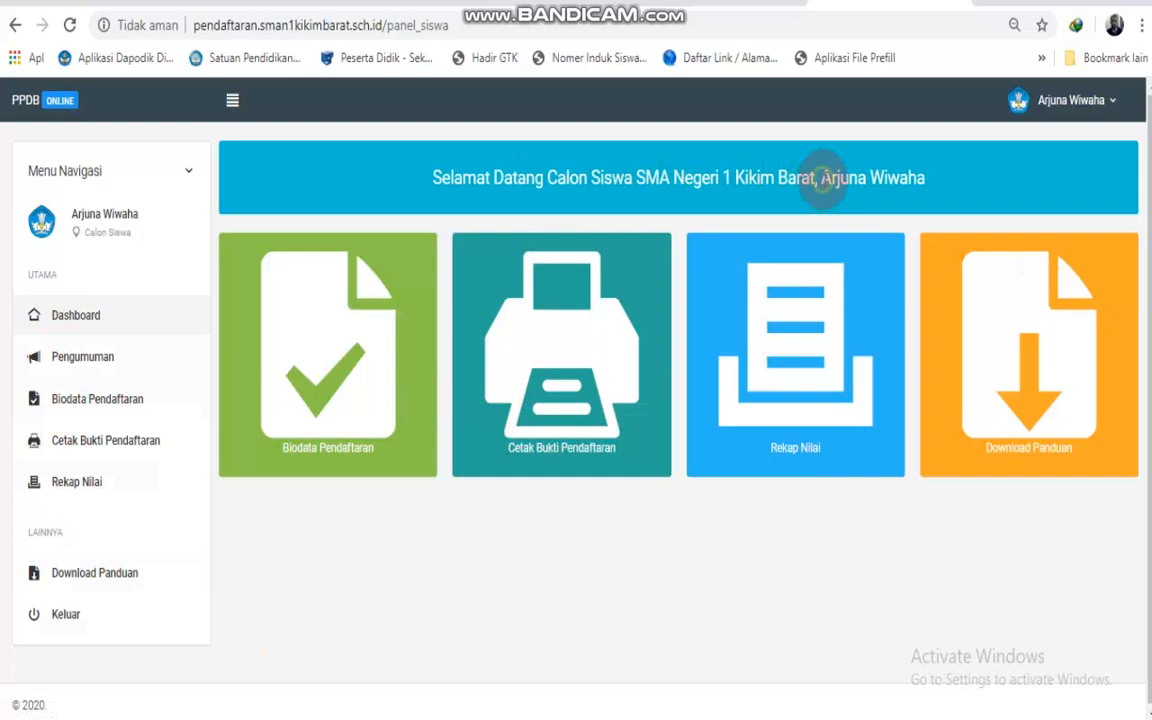
# Open Biodata Pendaftaran from the dashboard and scroll through the student's biodata table.
pyautogui.moveTo(822, 178); pyautogui.dragTo(932, 176)
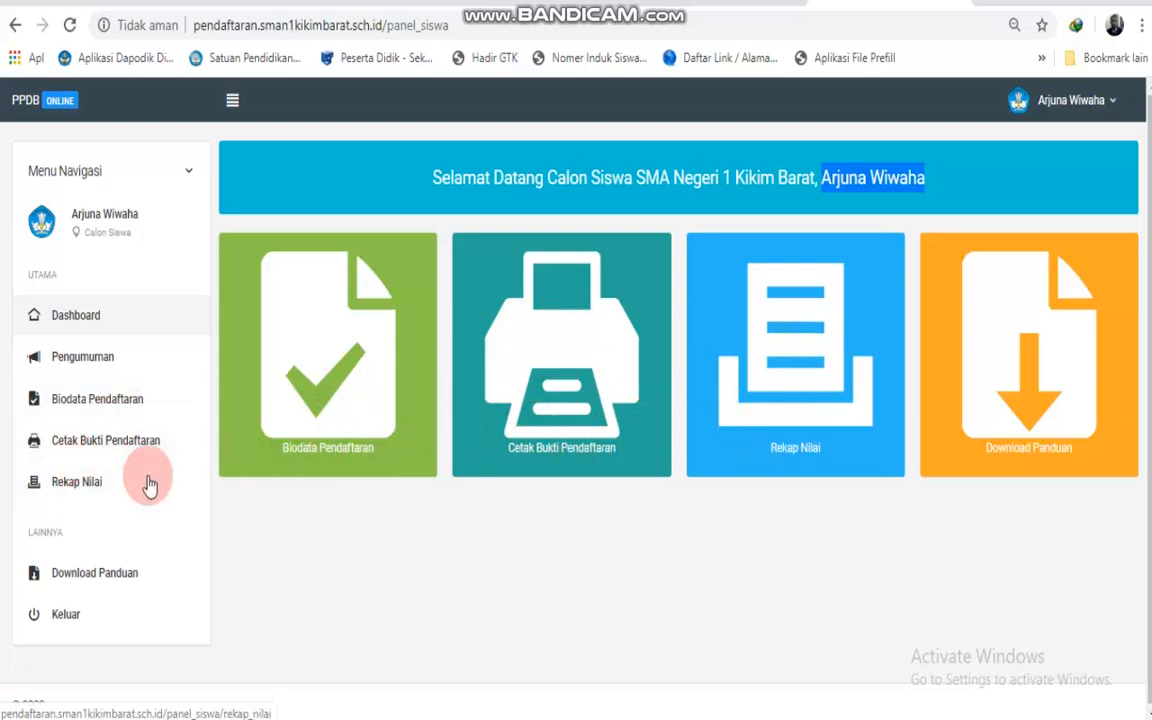
pyautogui.click(310, 440)
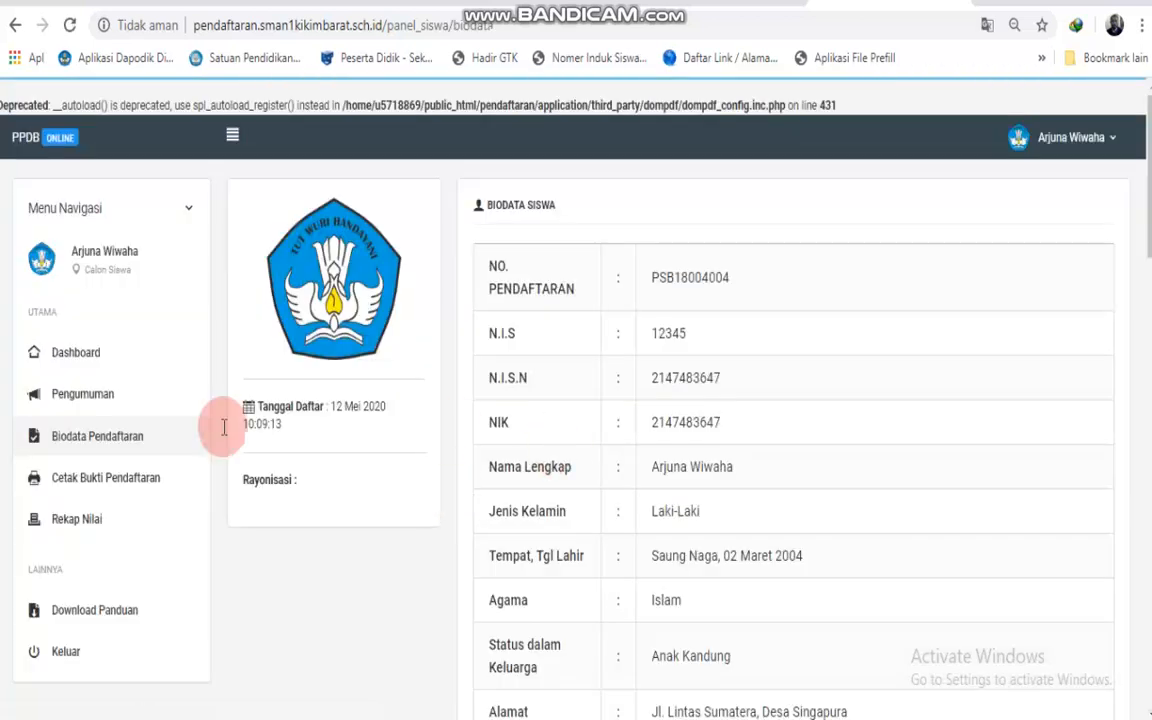
pyautogui.scroll(-1, 663, 327)
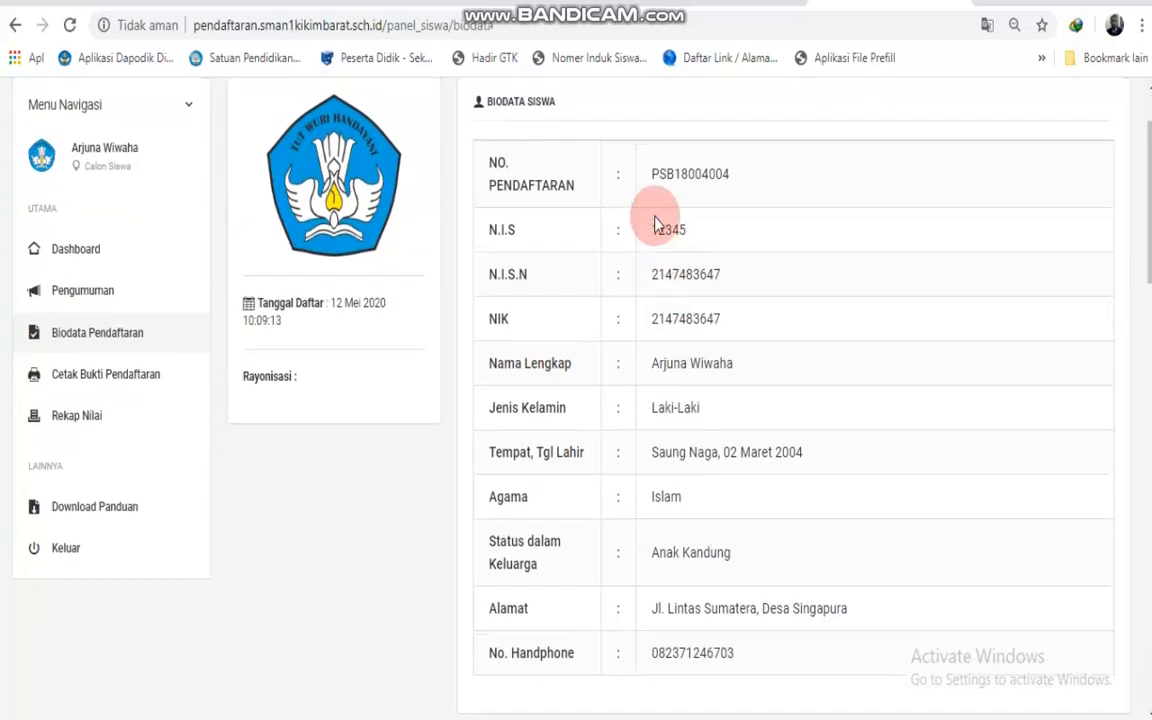